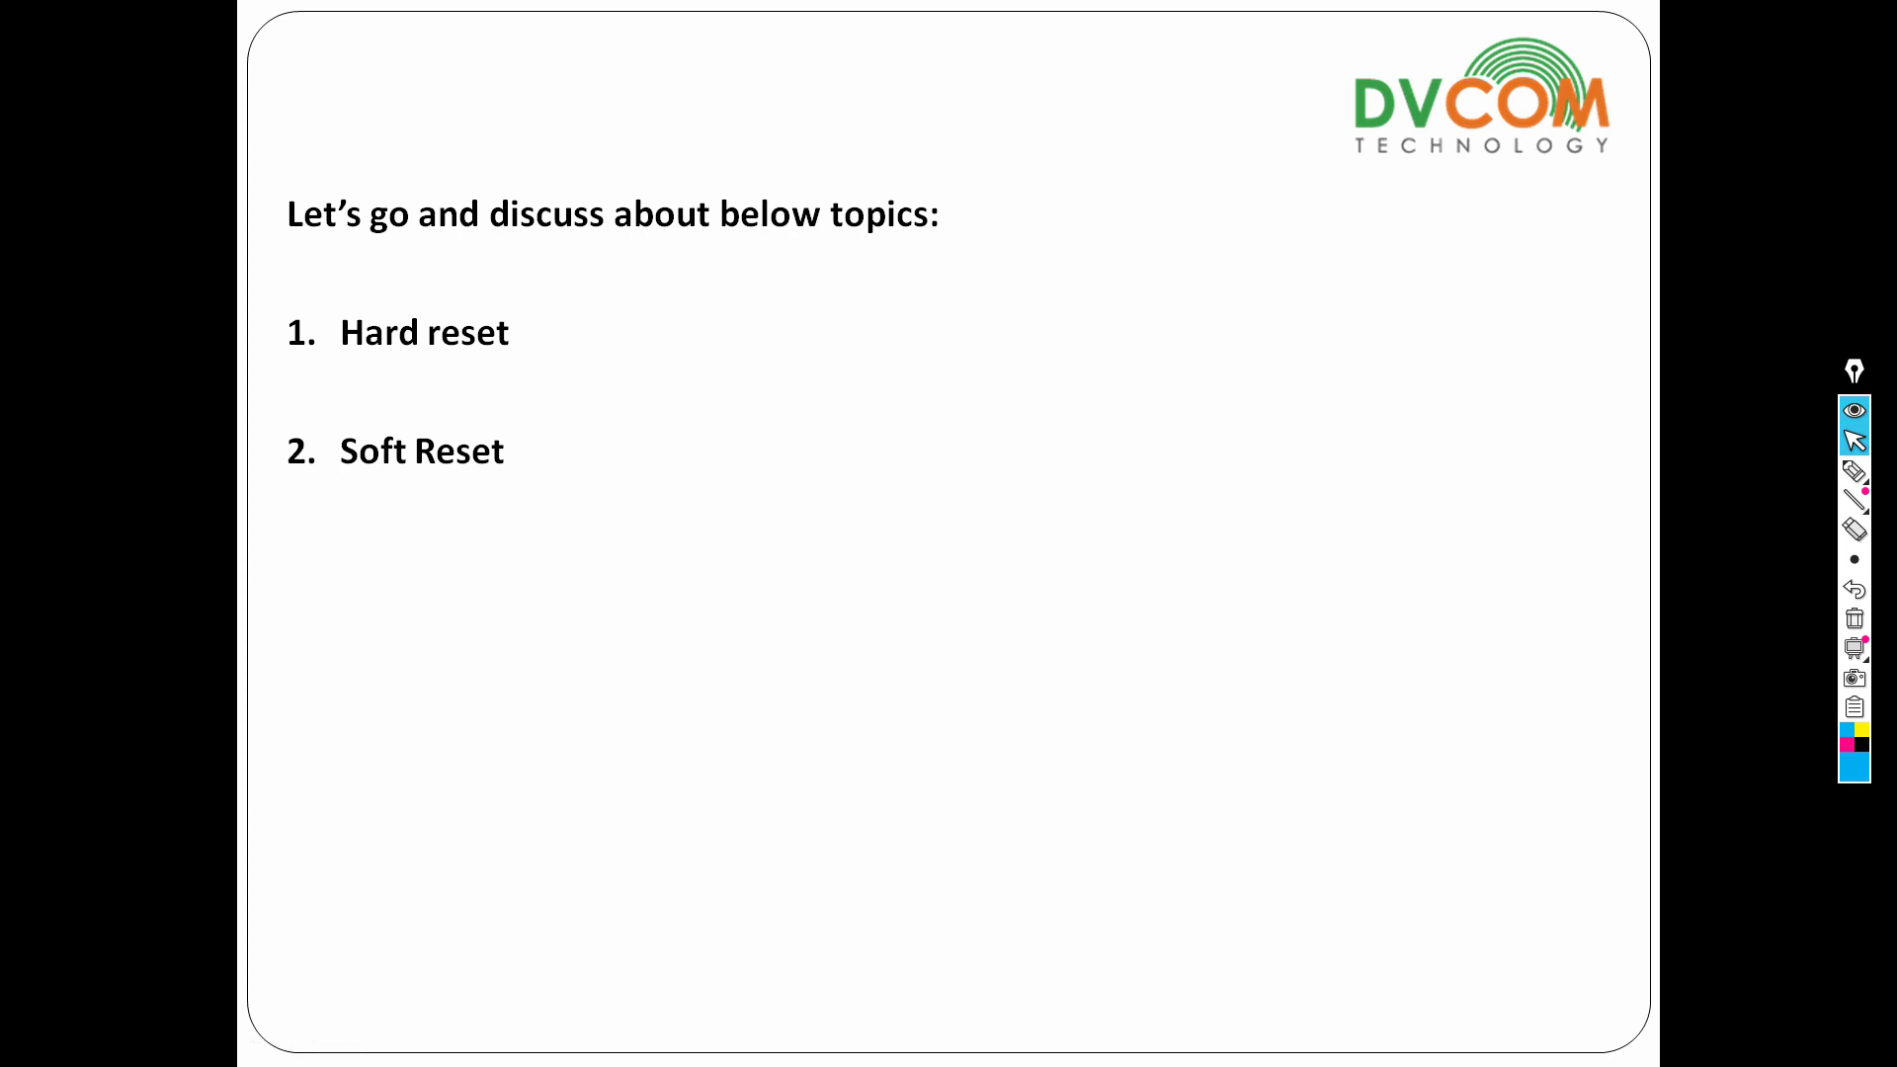
On the router slide, ink circles around Factory Reset and the ACT light and write '5to10sec' by the arrow.
left_click(1080, 411)
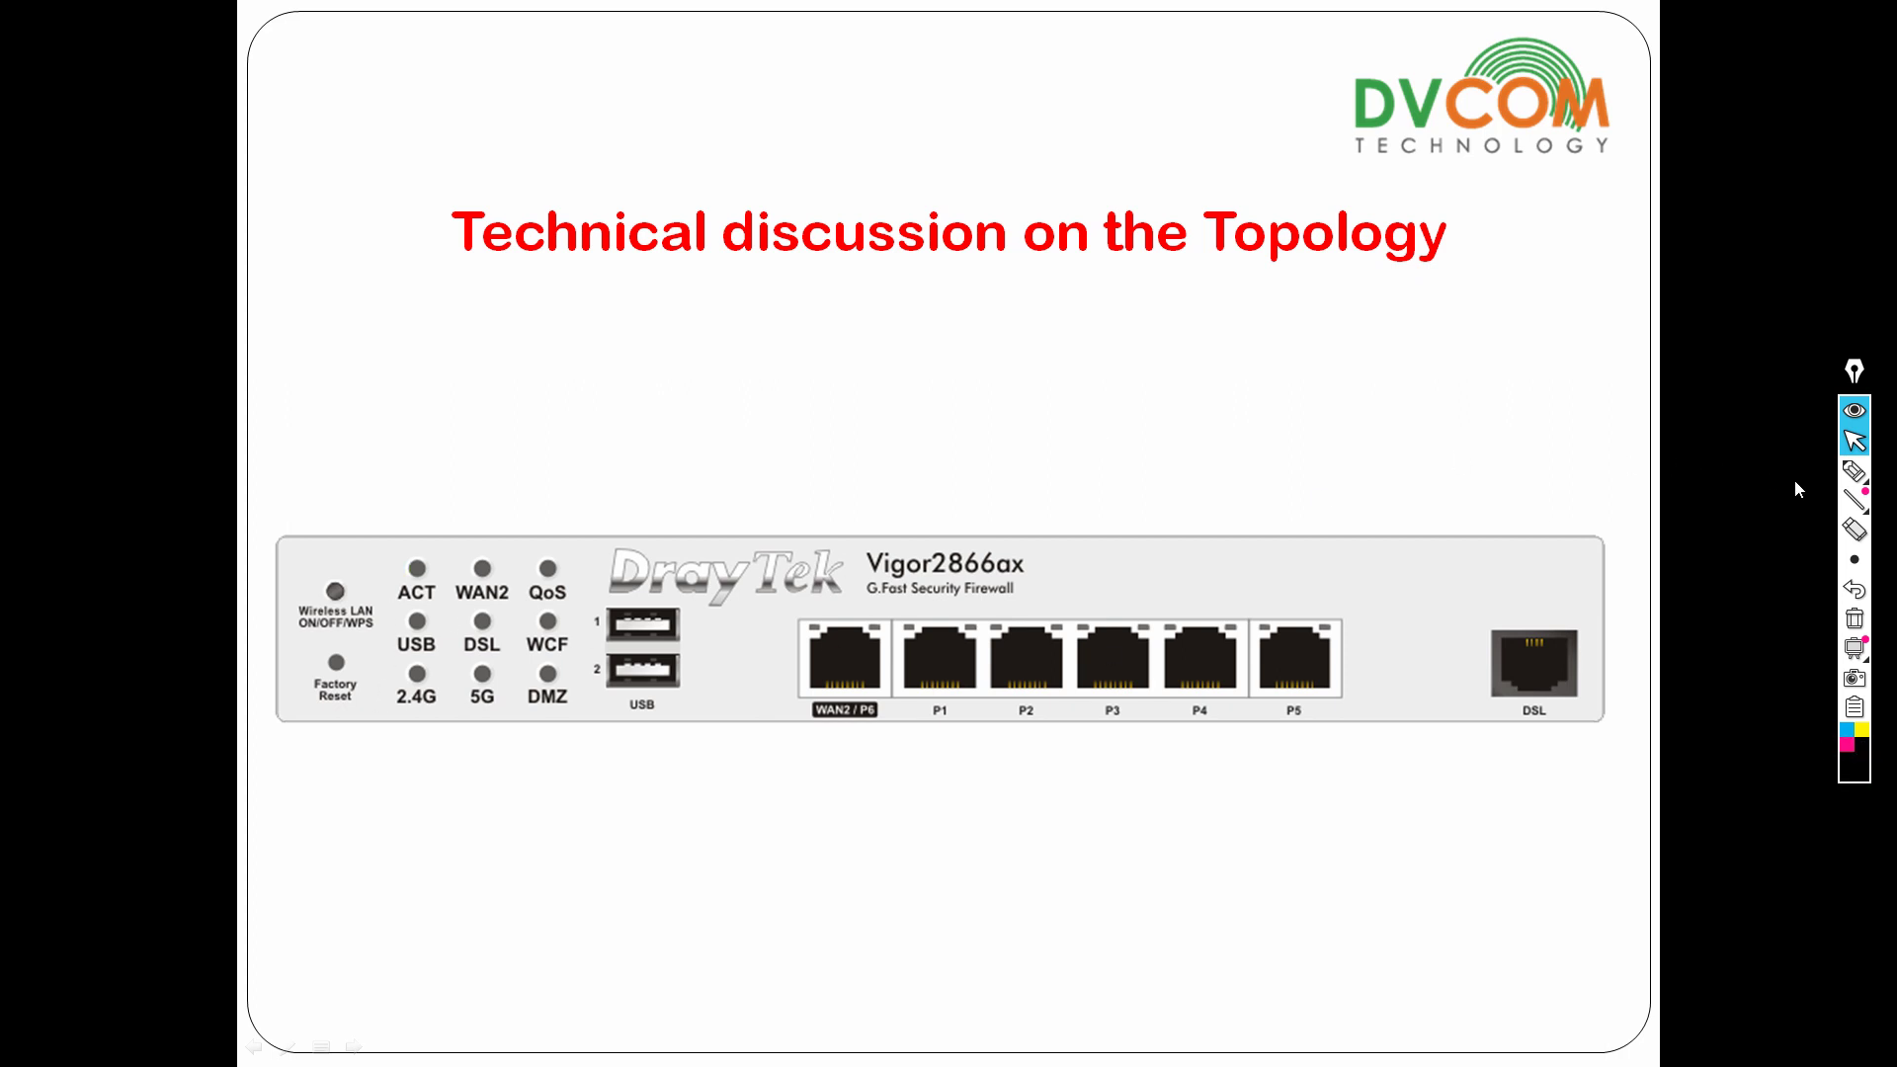
left_click(1855, 471)
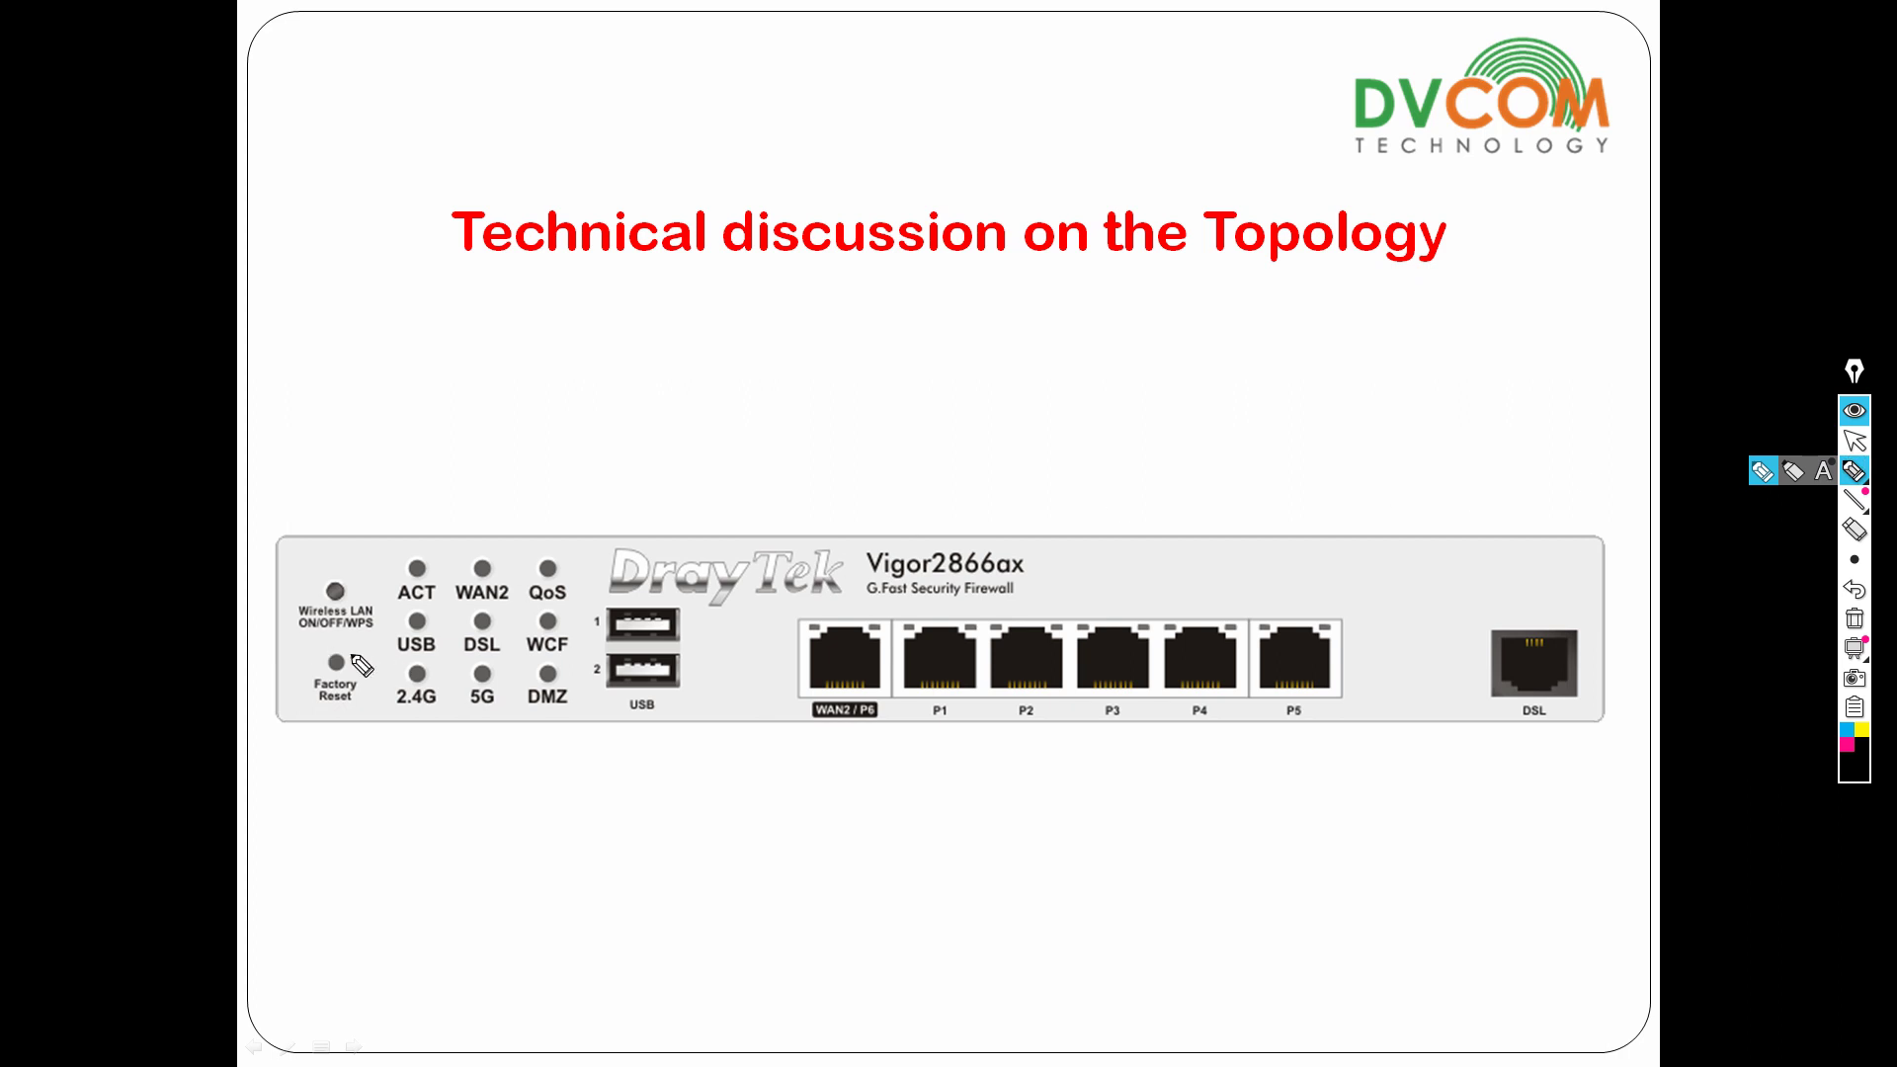
mouse_move(361, 659)
left_mouse_down()
mouse_move(314, 682)
mouse_move(367, 689)
mouse_move(360, 650)
mouse_move(336, 726)
mouse_move(341, 825)
mouse_move(364, 789)
left_mouse_up()
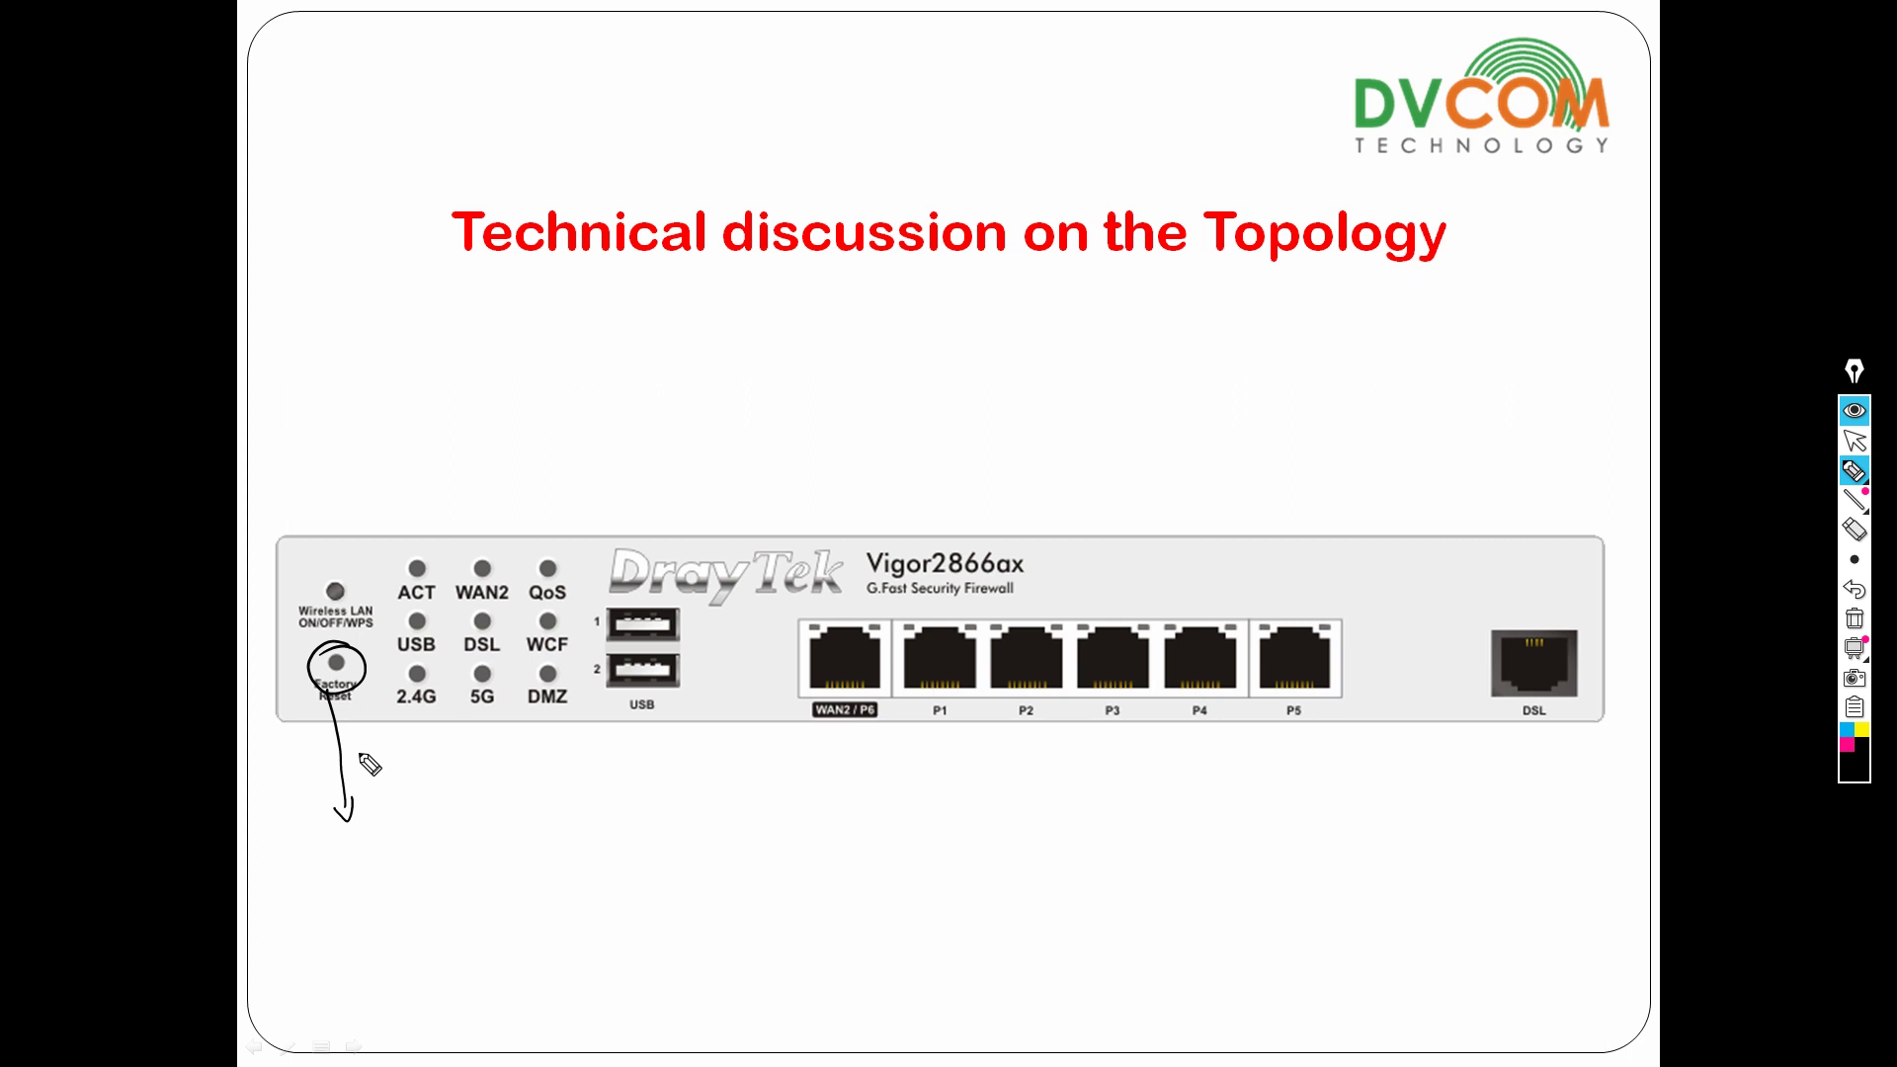
mouse_move(358, 753)
left_mouse_down()
mouse_move(364, 770)
mouse_move(470, 731)
left_mouse_up()
mouse_move(384, 783)
left_mouse_down()
mouse_move(435, 765)
mouse_move(427, 779)
left_mouse_up()
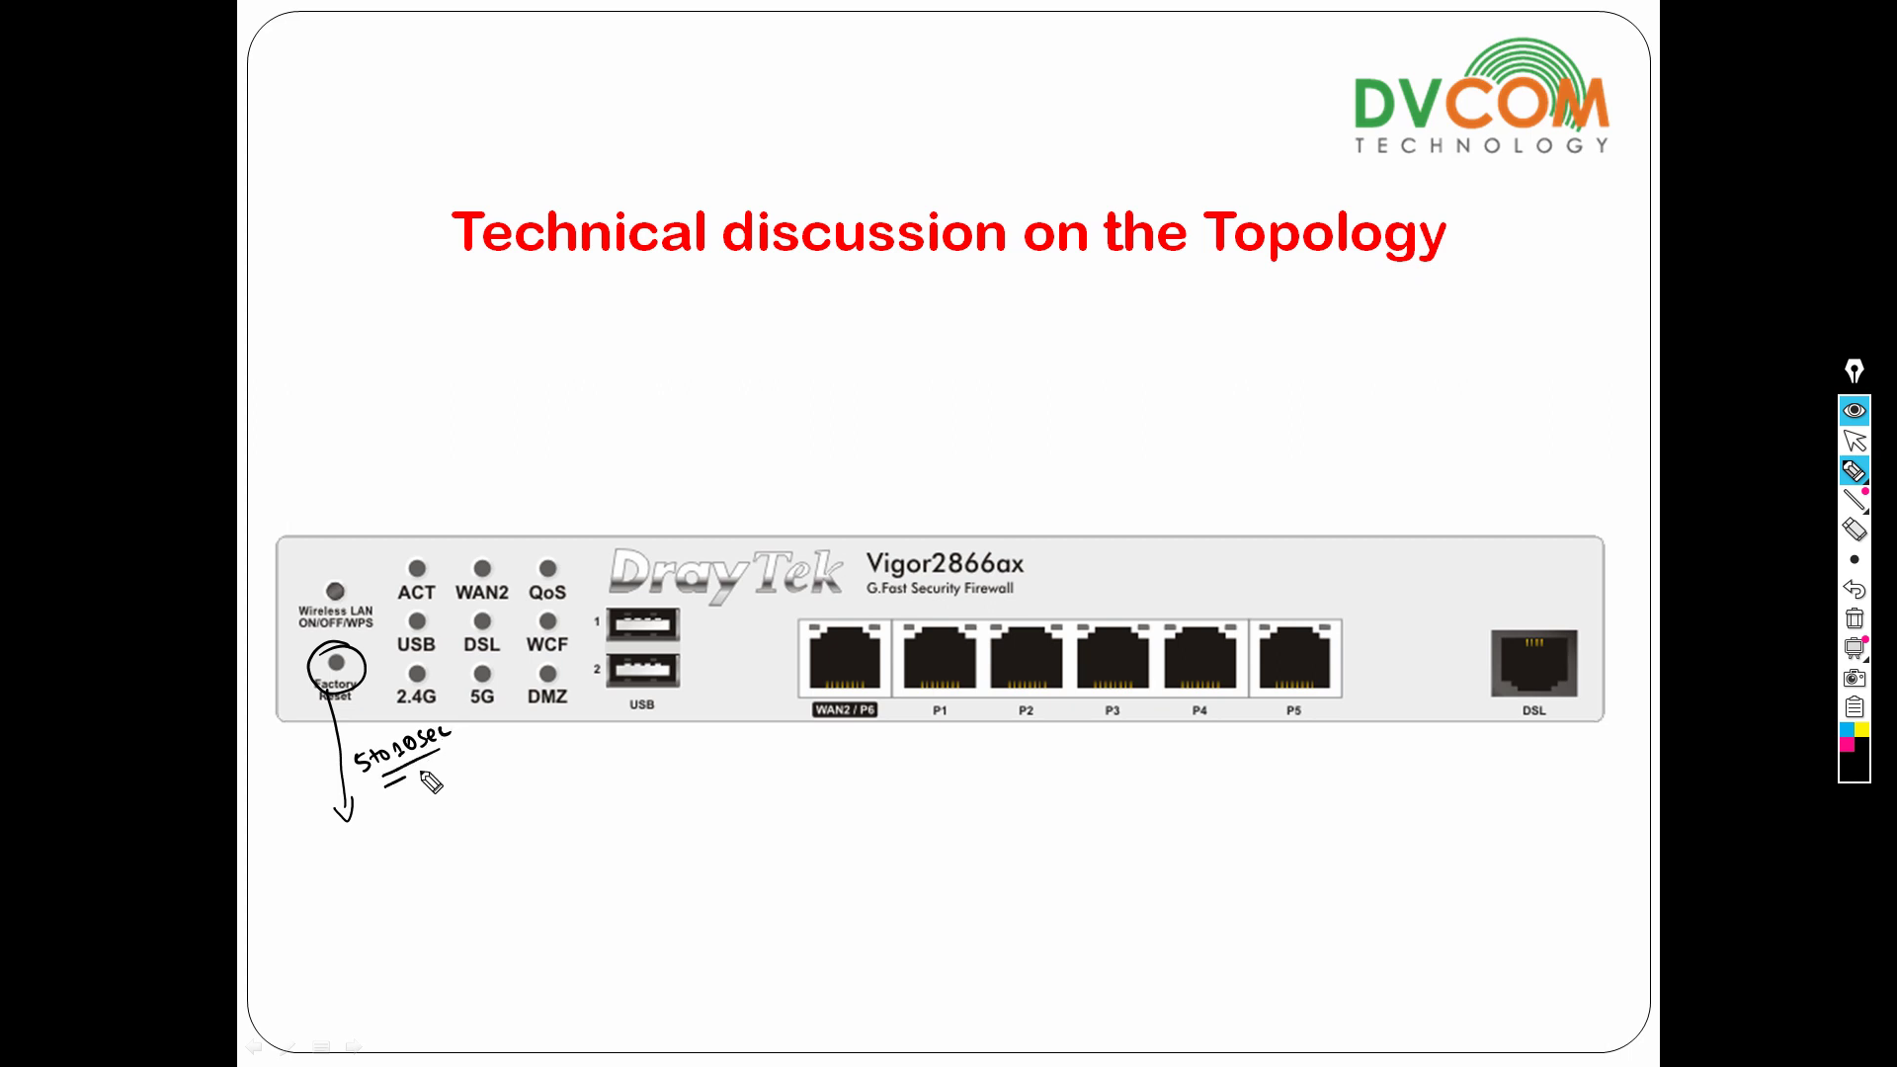
mouse_move(391, 578)
left_mouse_down()
mouse_move(423, 569)
mouse_move(395, 578)
left_mouse_up()
Handwrite 'Factory Reset' under the time note with an arrow leading from it.
left_click_drag(395, 805, 383, 831)
mouse_move(381, 818)
left_mouse_down()
mouse_move(457, 810)
mouse_move(453, 828)
mouse_move(478, 788)
mouse_move(520, 787)
mouse_move(512, 764)
mouse_move(553, 766)
mouse_move(543, 751)
mouse_move(506, 833)
left_mouse_up()
mouse_move(507, 833)
left_mouse_down()
mouse_move(516, 814)
mouse_move(506, 869)
mouse_move(602, 827)
left_mouse_up()
Write 192.168.1.1 and the default login beneath it, bracket them, and add a small arrow.
left_click(581, 835)
left_click(594, 828)
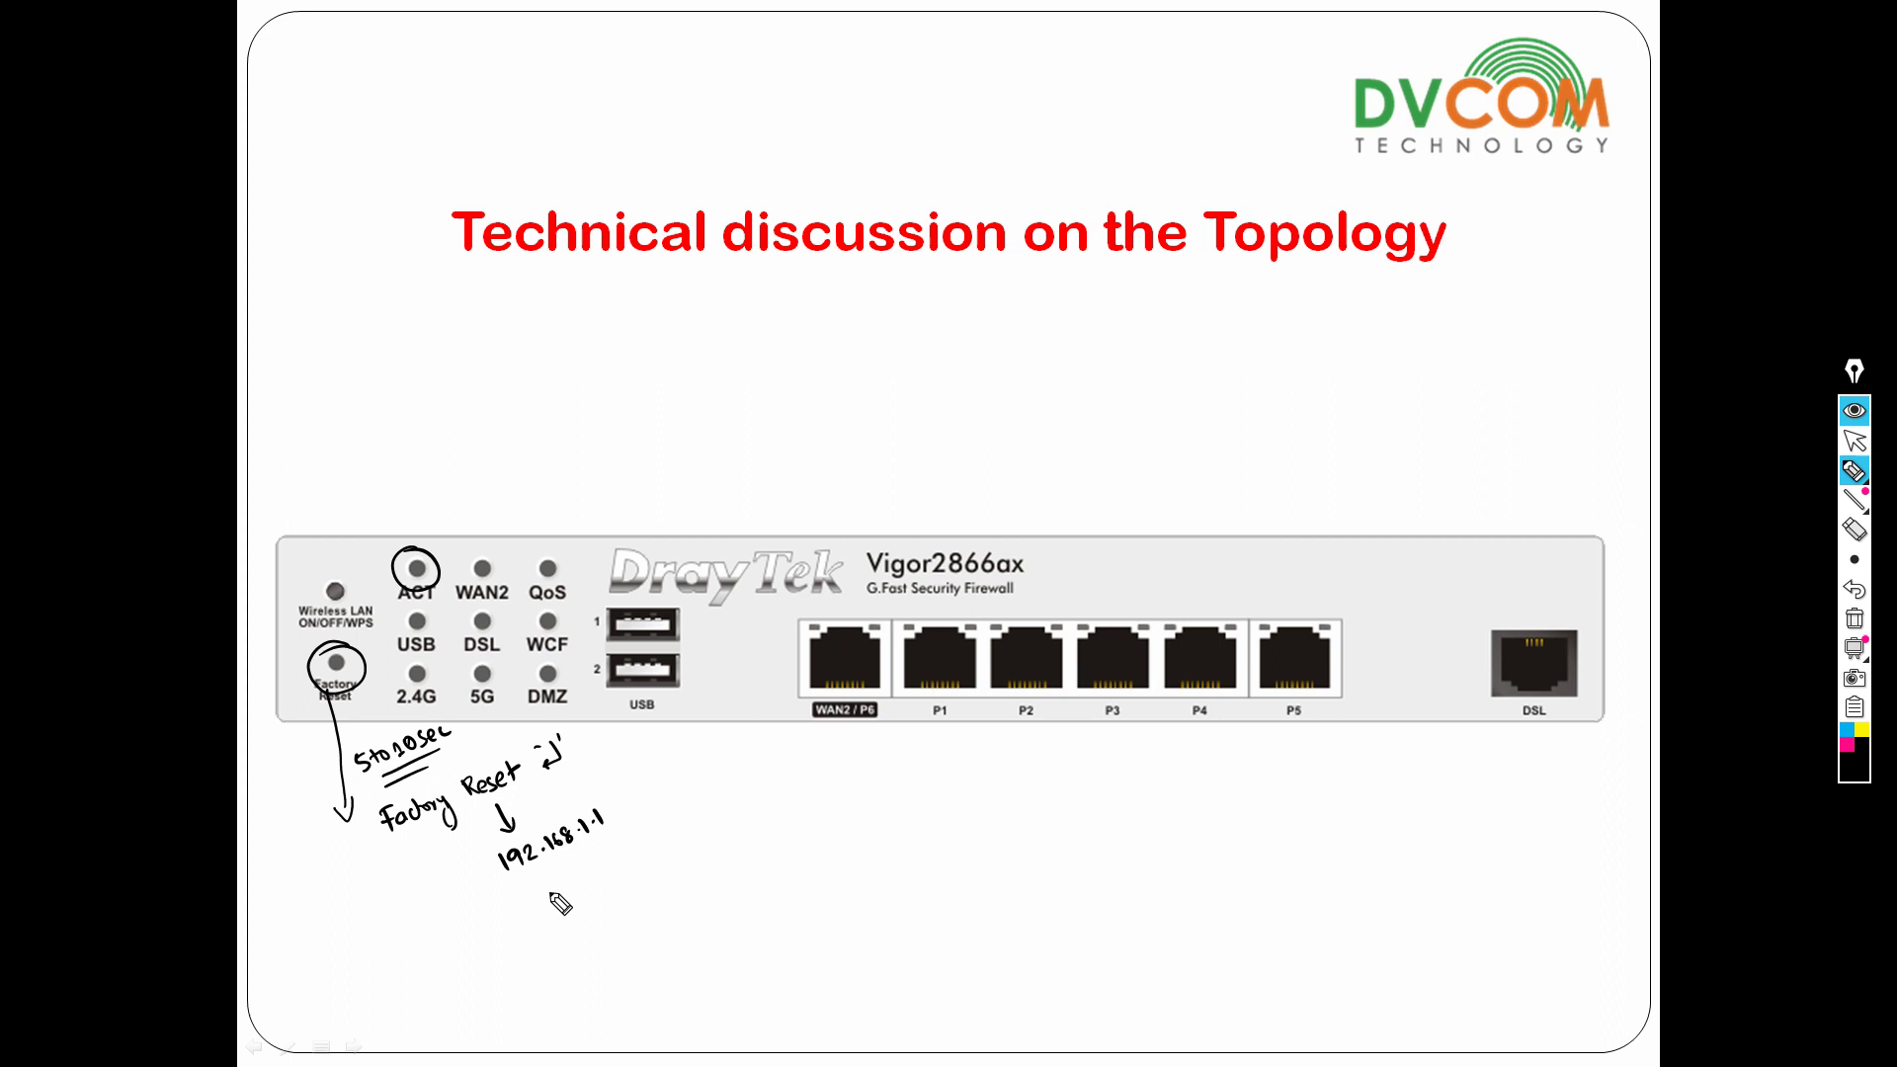
left_click_drag(538, 884, 689, 818)
mouse_move(489, 850)
left_mouse_down()
mouse_move(519, 902)
mouse_move(692, 783)
mouse_move(663, 867)
mouse_move(542, 911)
left_mouse_up()
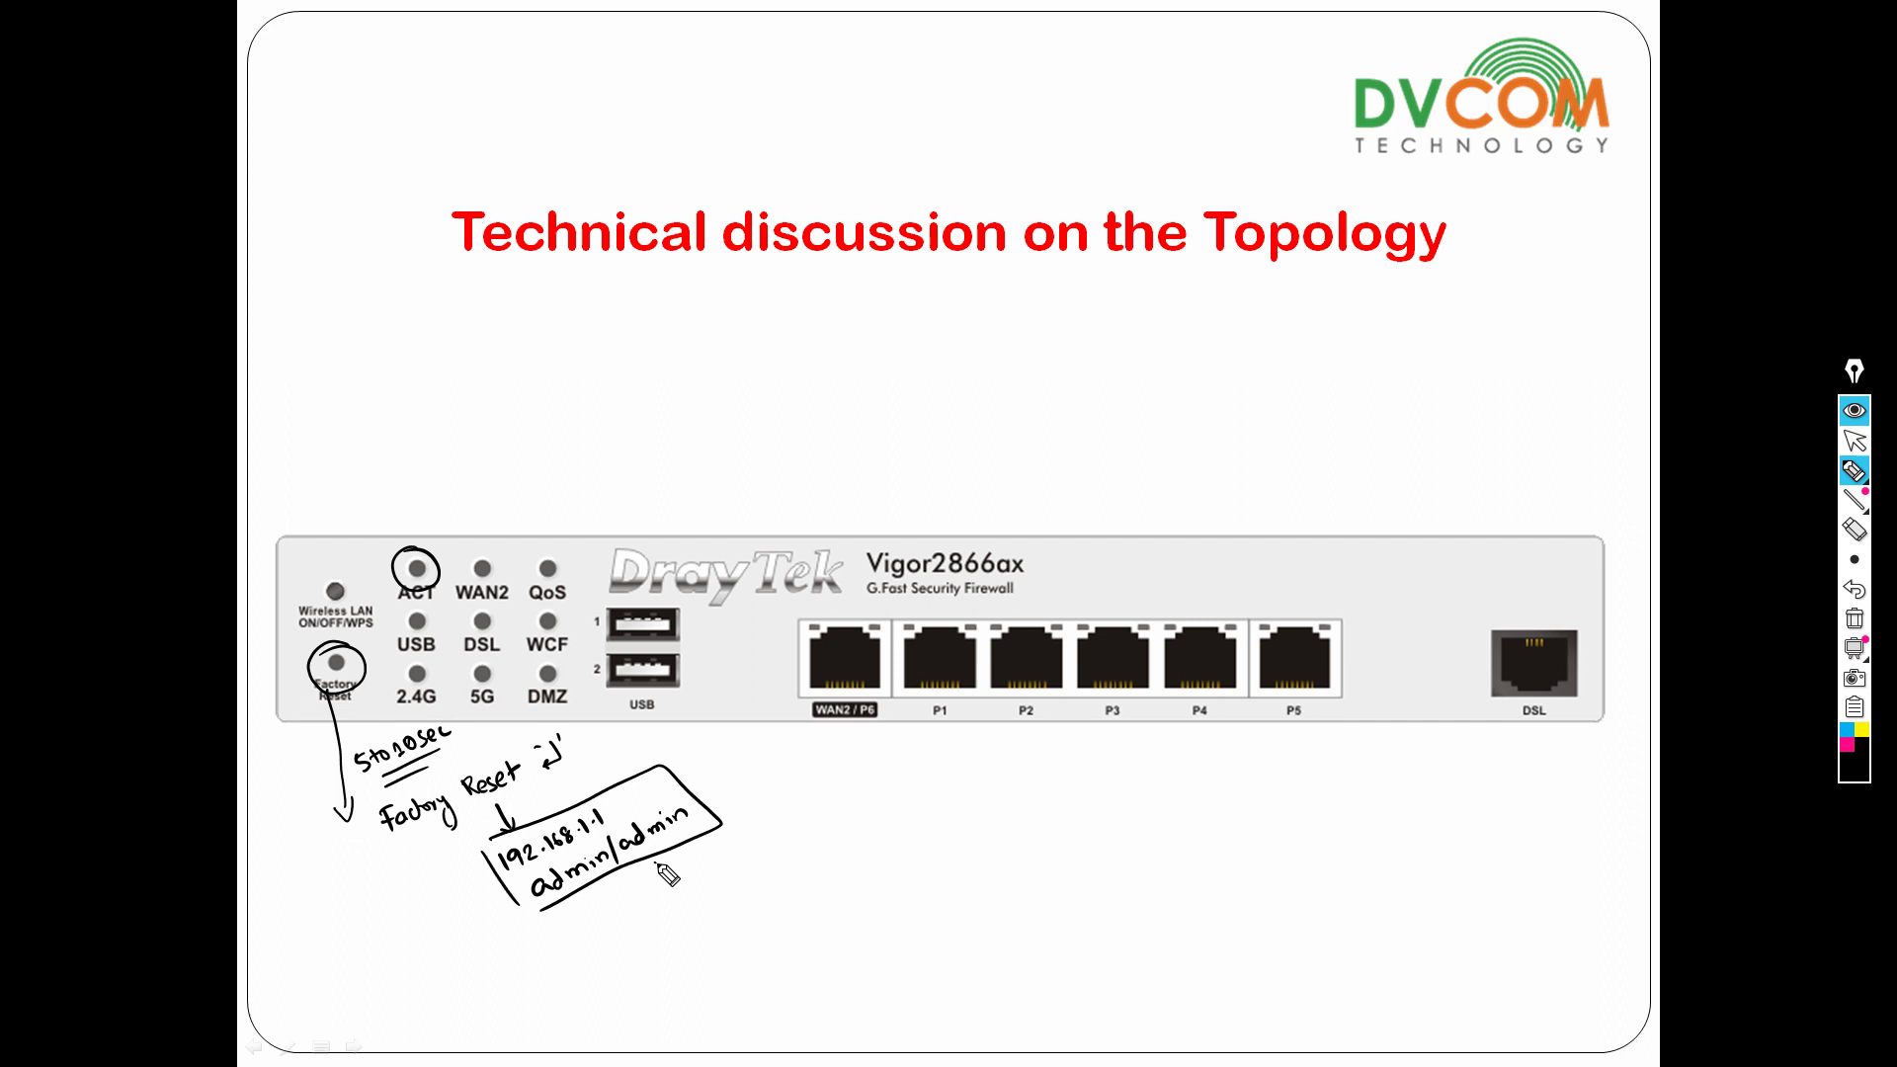
left_click_drag(653, 862, 675, 877)
Erase all ink from the slide and return to the normal pointer.
left_click(1855, 619)
mouse_move(1856, 502)
left_click(1855, 440)
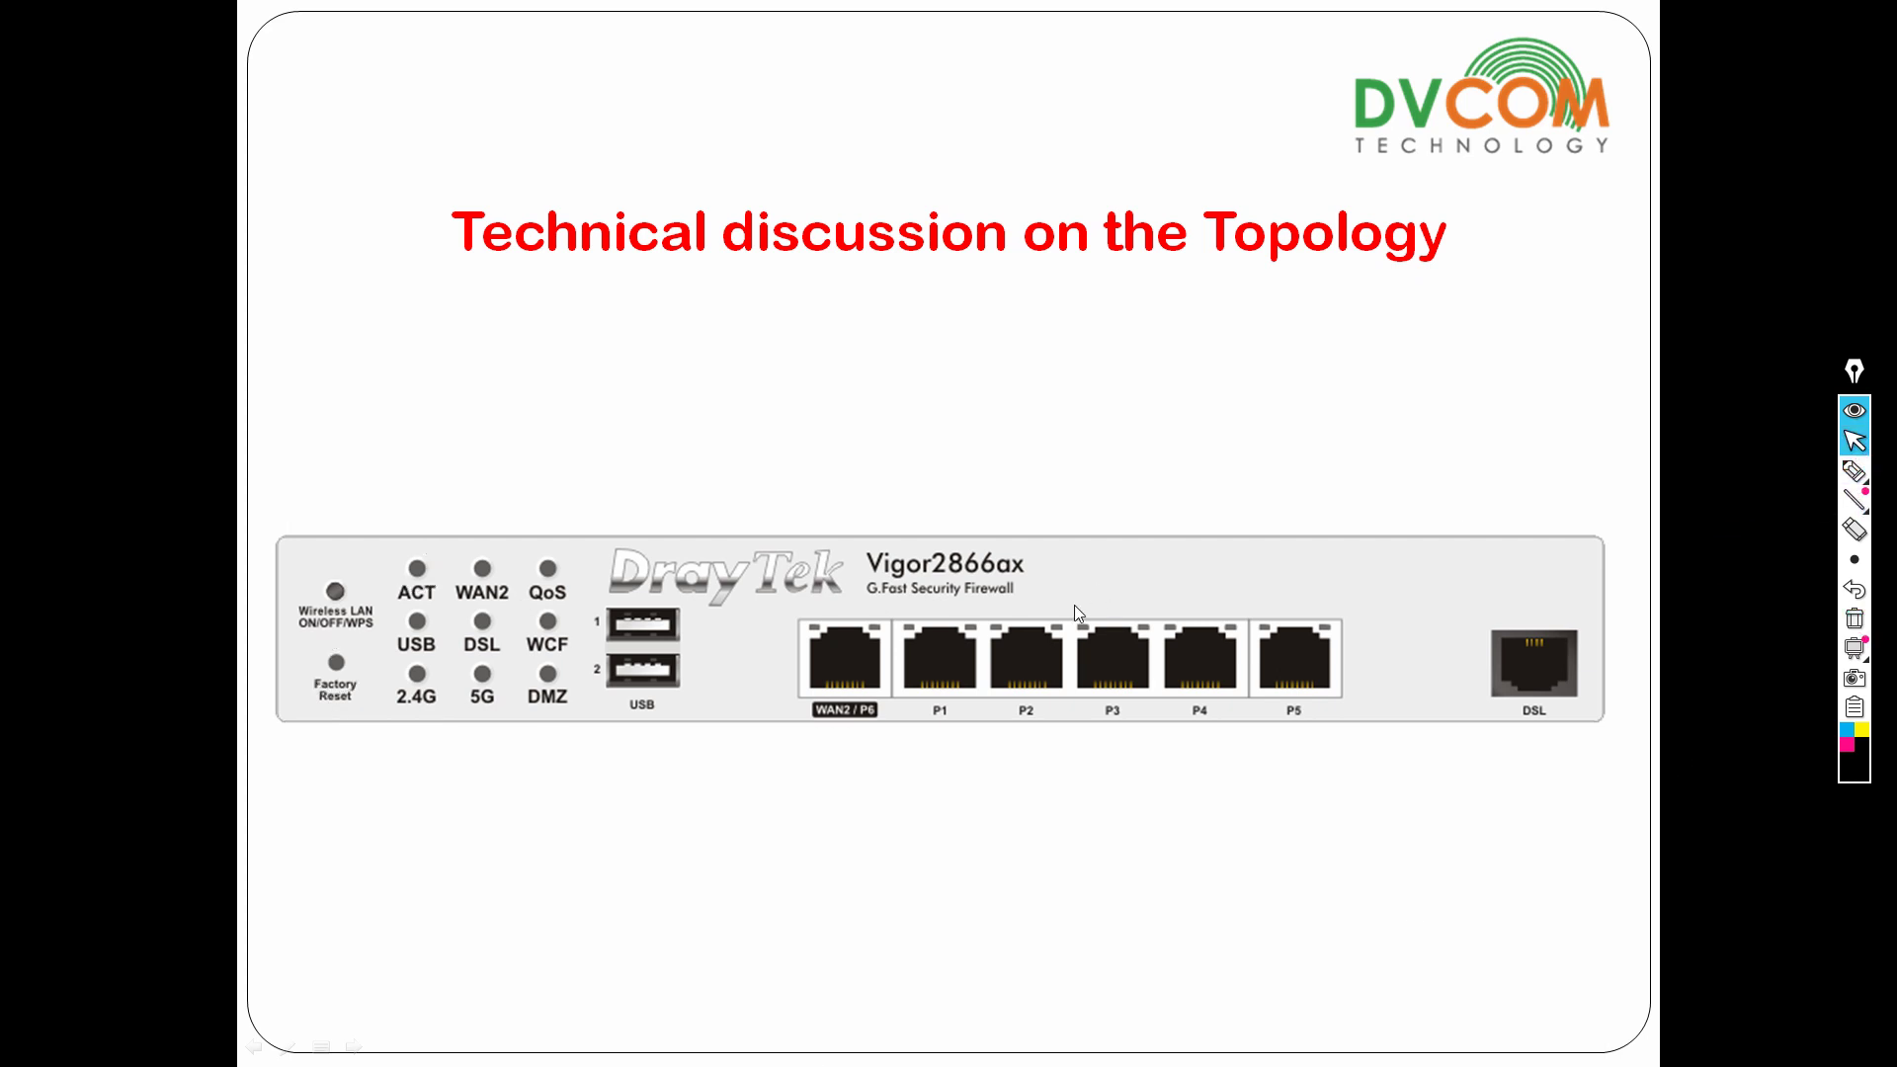
Switch to the reloaded Vigor login page in Firefox and sign in as admin with the router password.
key("alt+Tab")
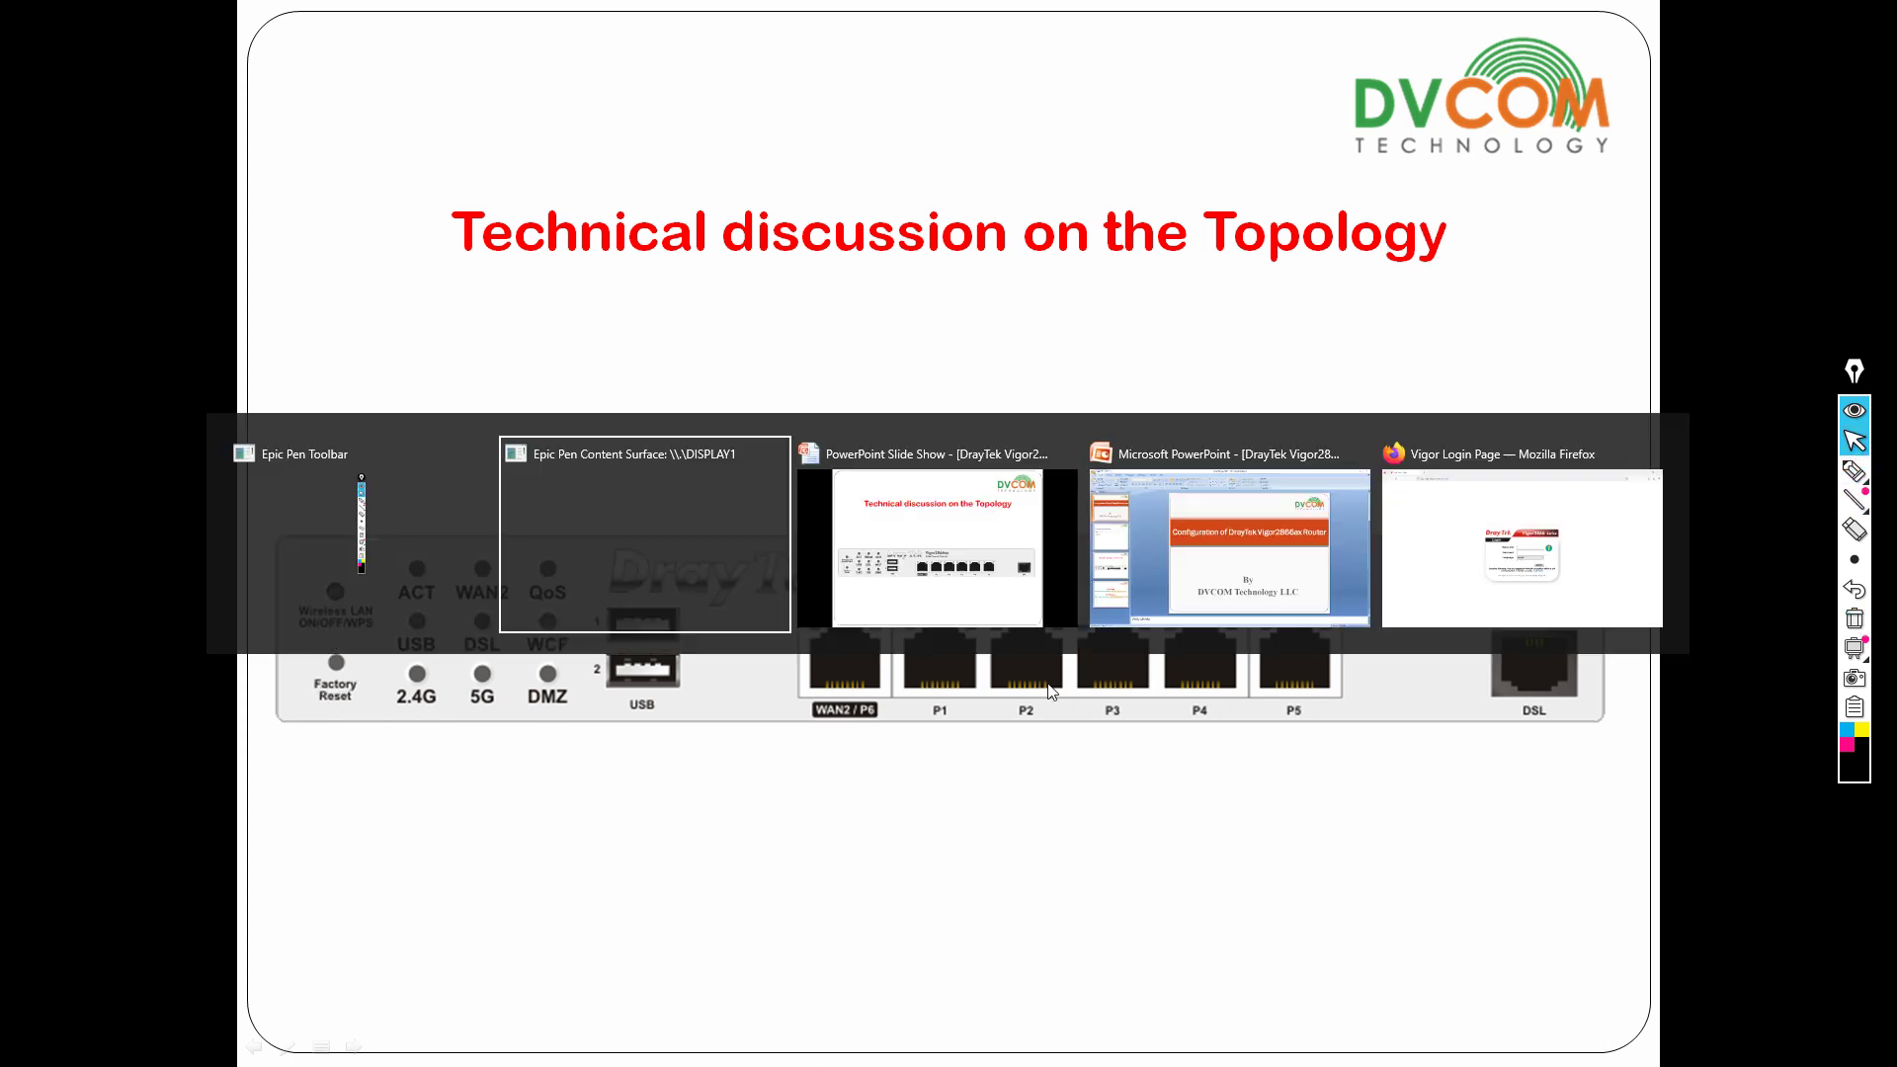
key("alt+Tab")
key("alt+Tab")
key("alt+Tab")
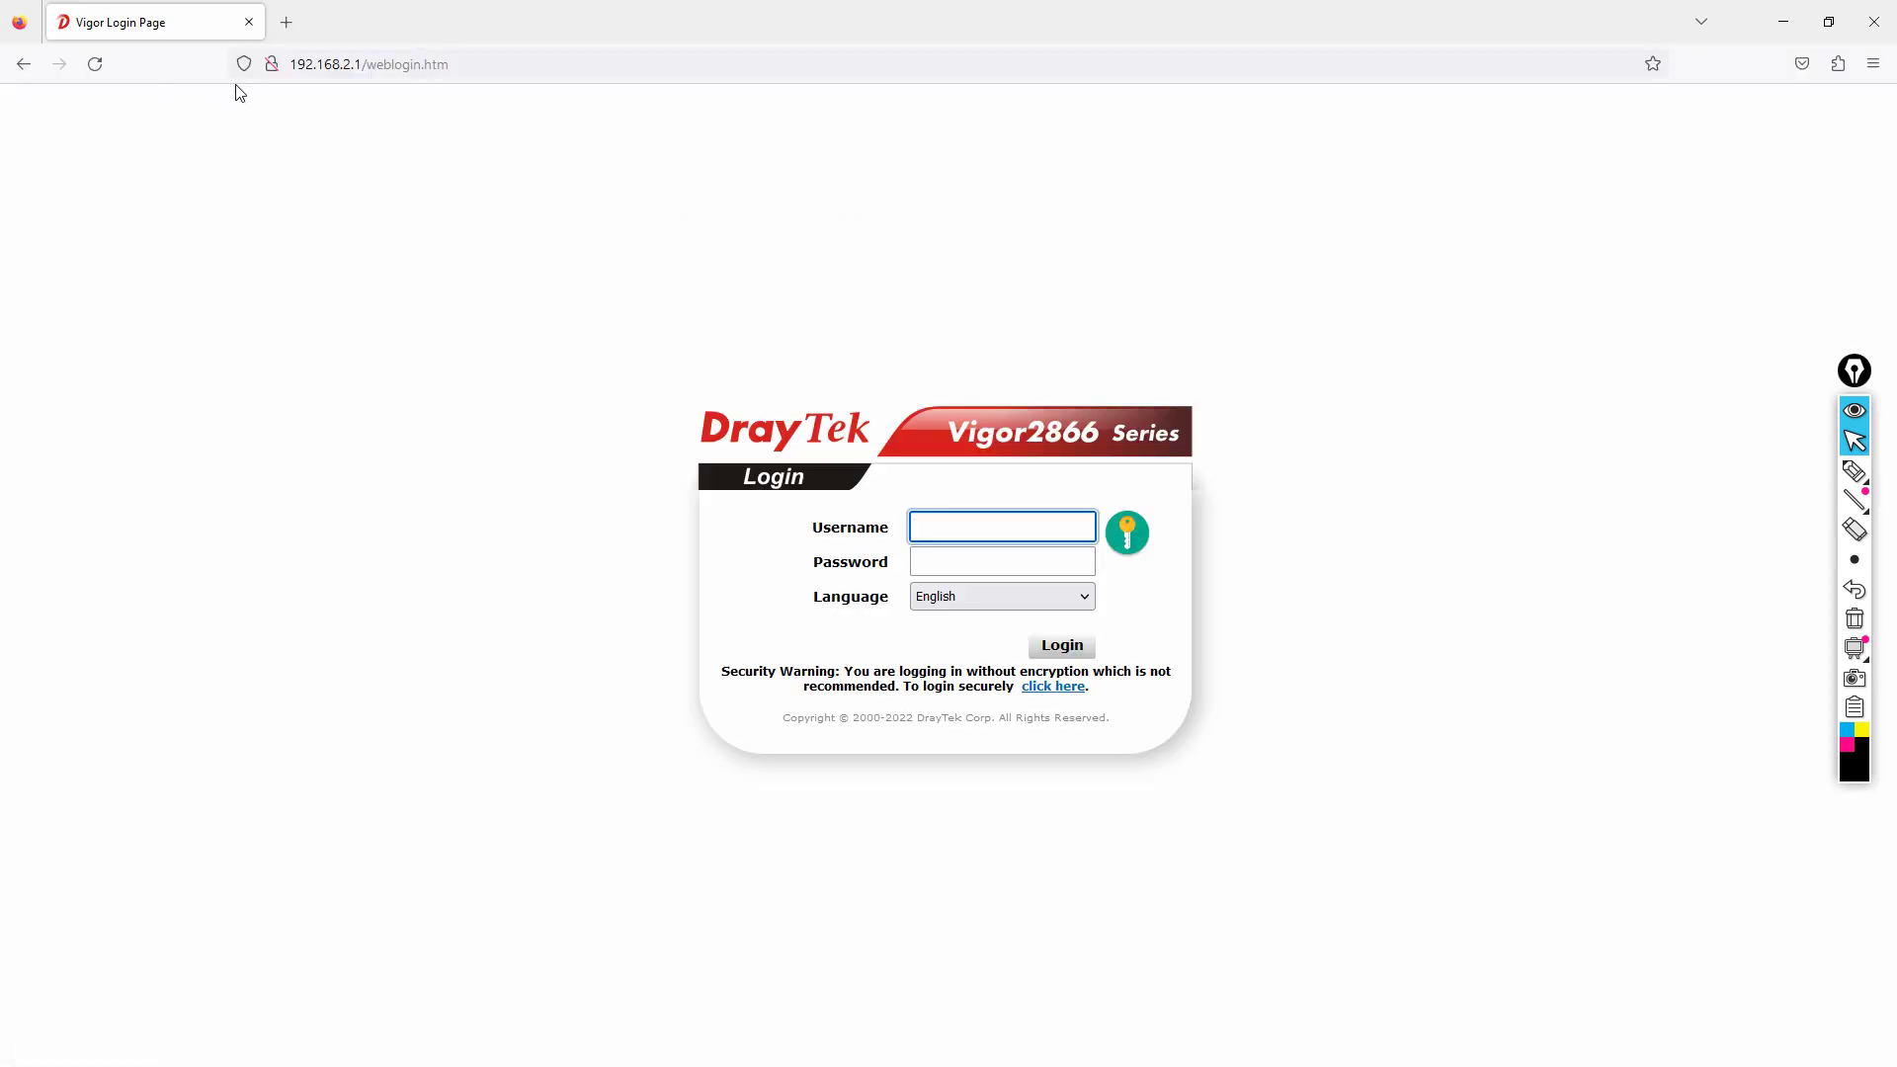
left_click(95, 63)
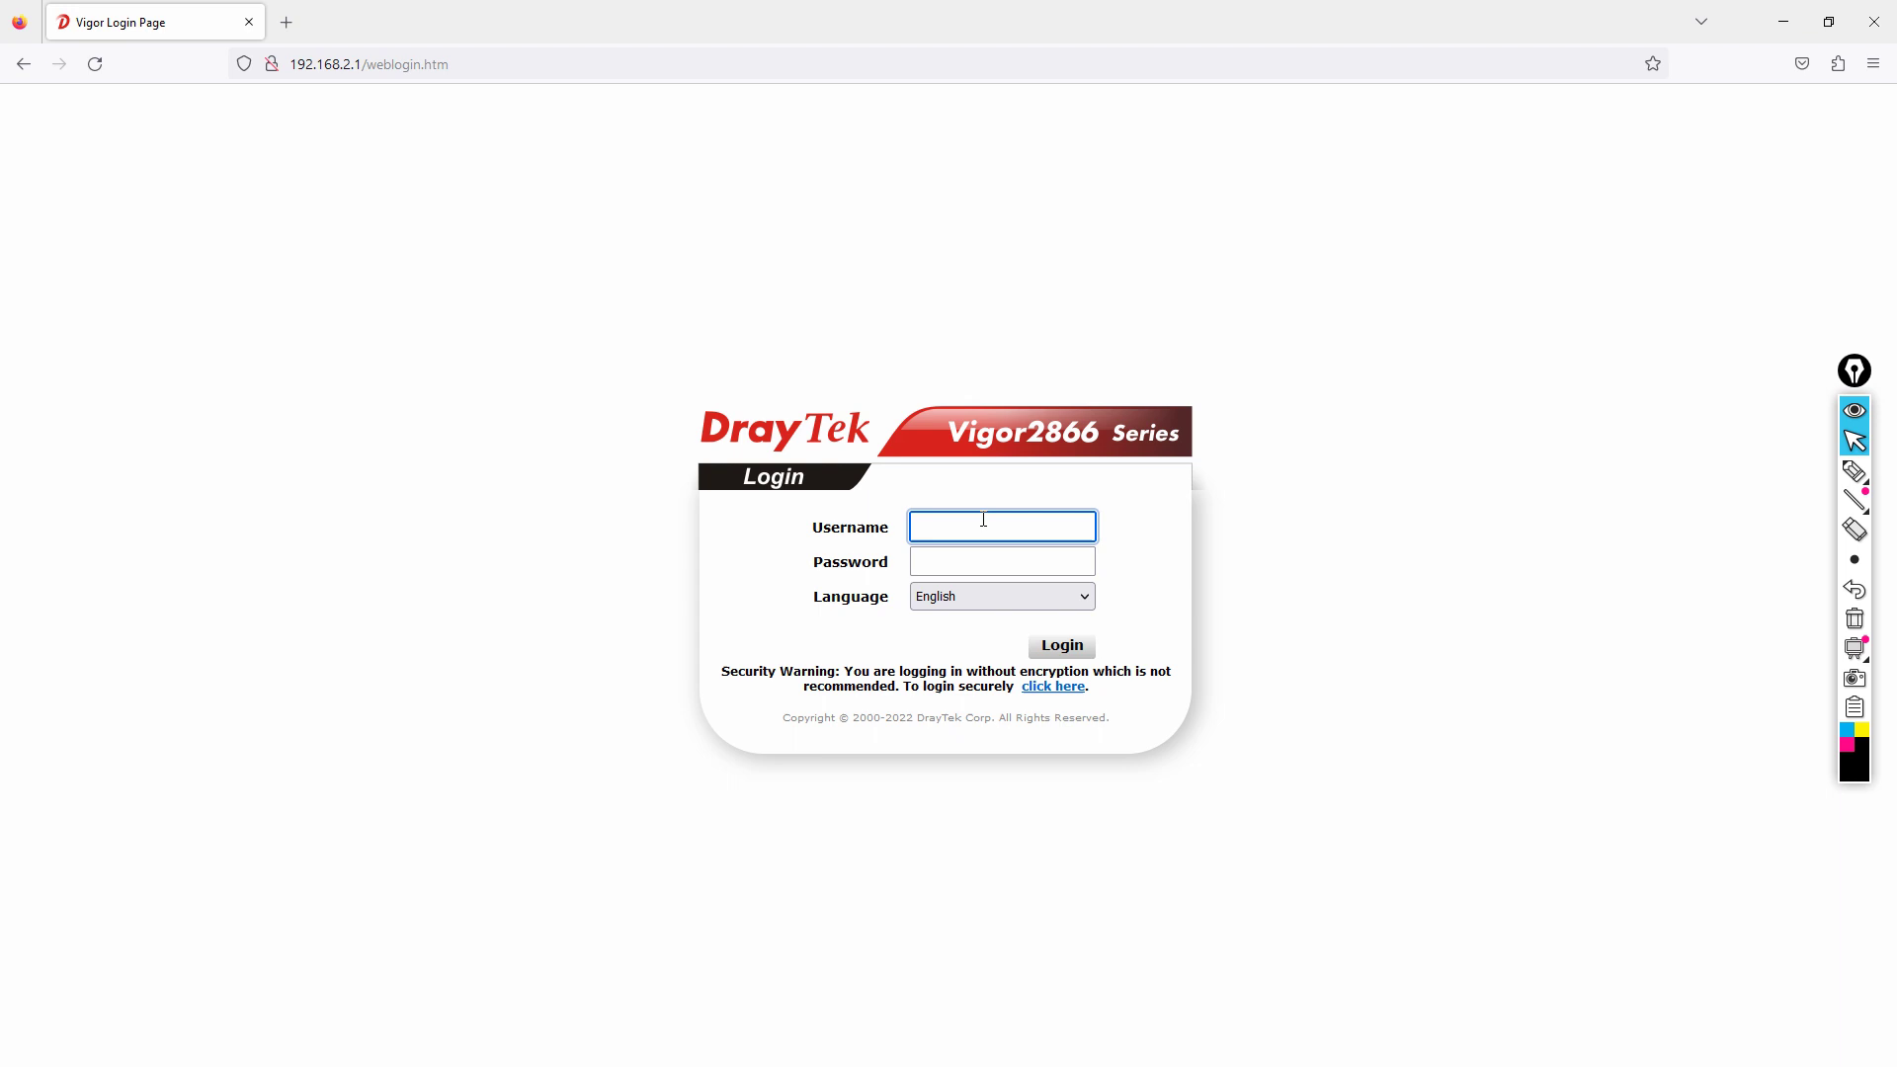
type("admin")
key("Tab")
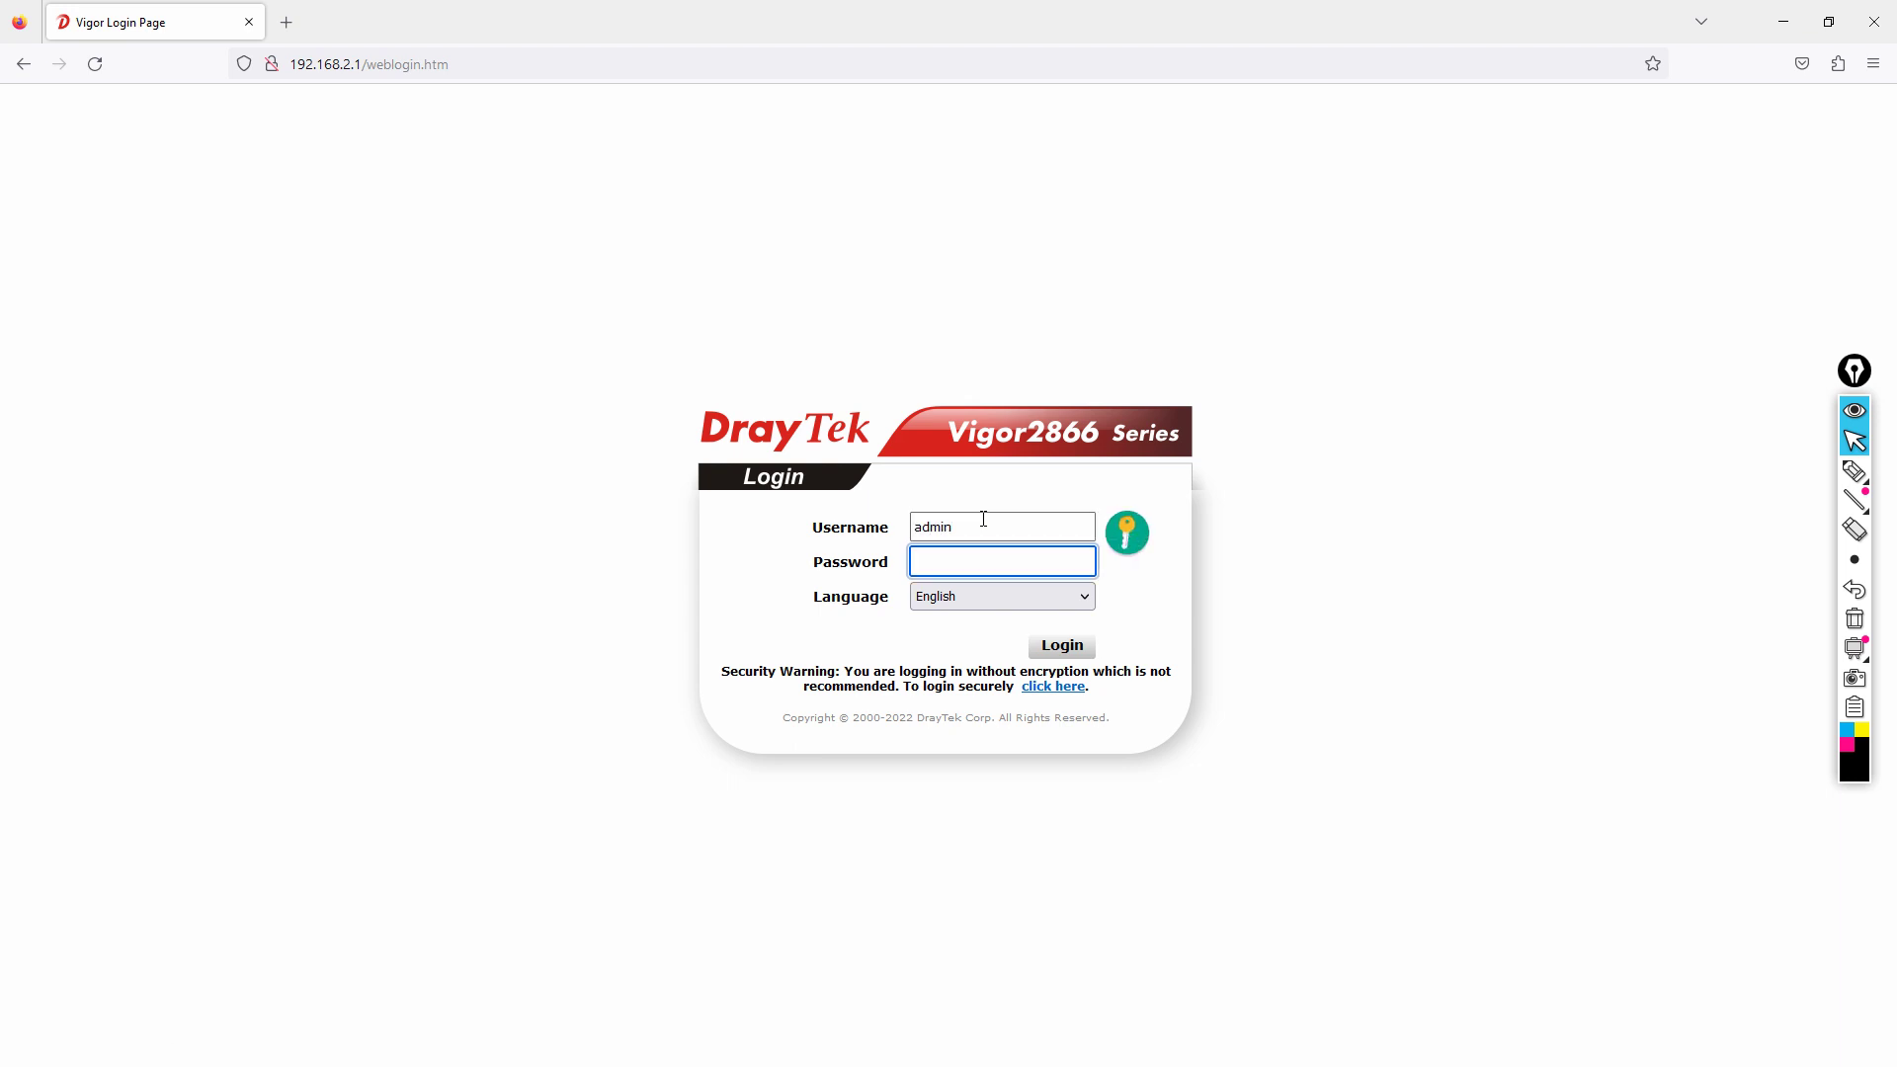
type("admin")
key("Return")
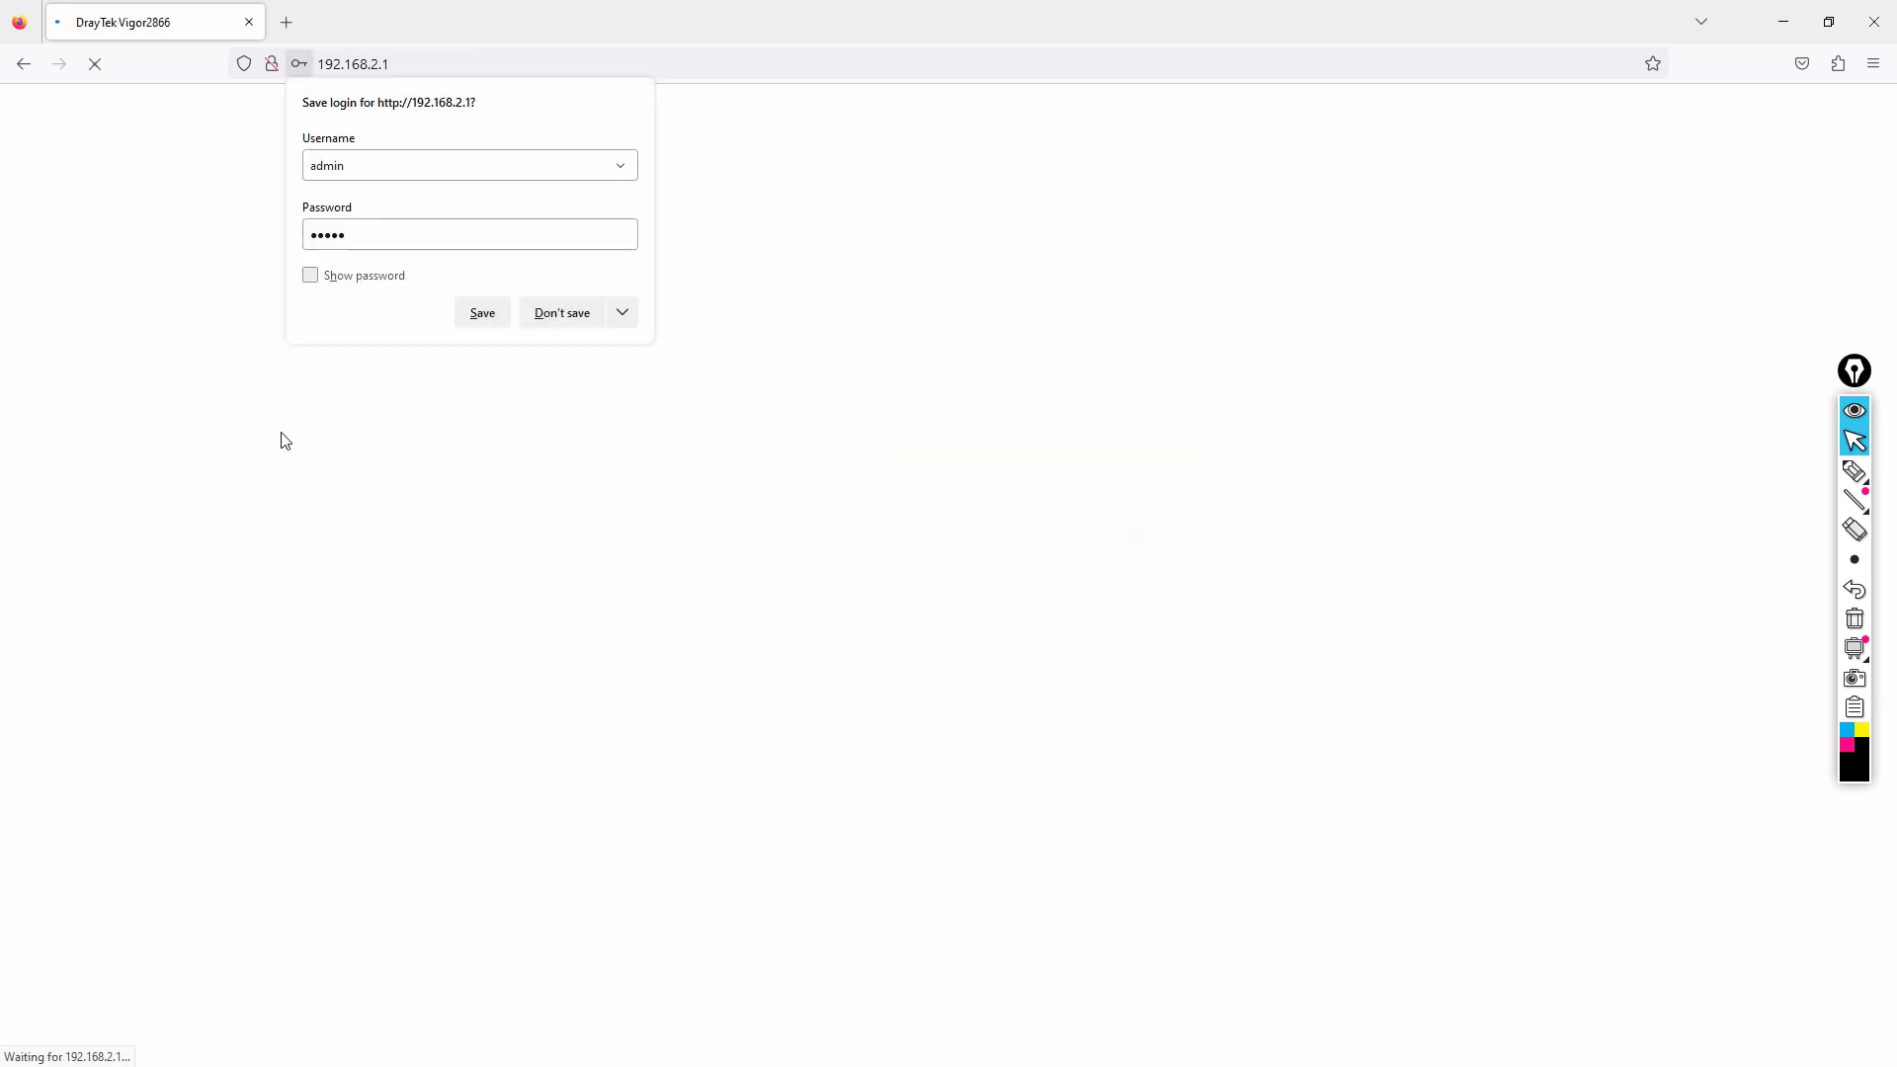
left_click(561, 311)
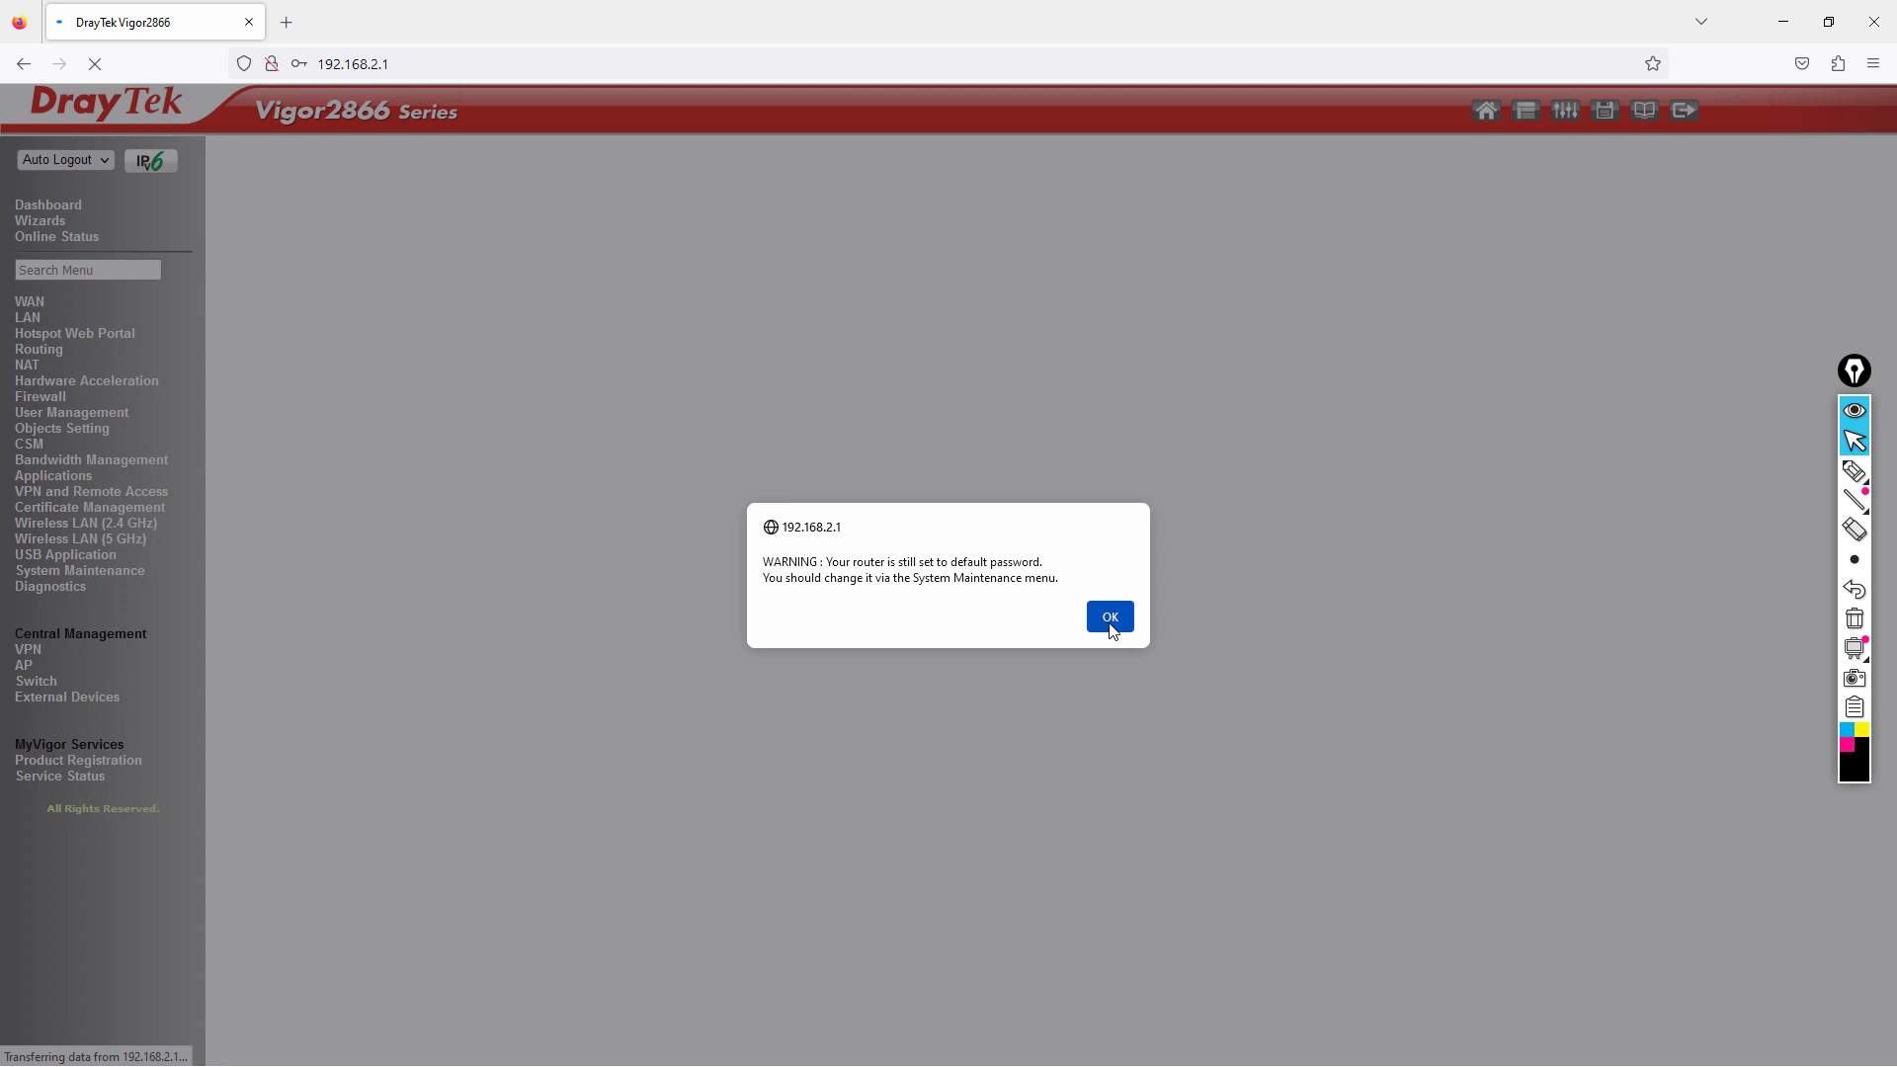
Dismiss the default-password warning and save-login prompt, then select 'Using factory default configuration' under Reboot System.
left_click(1108, 619)
left_click(558, 313)
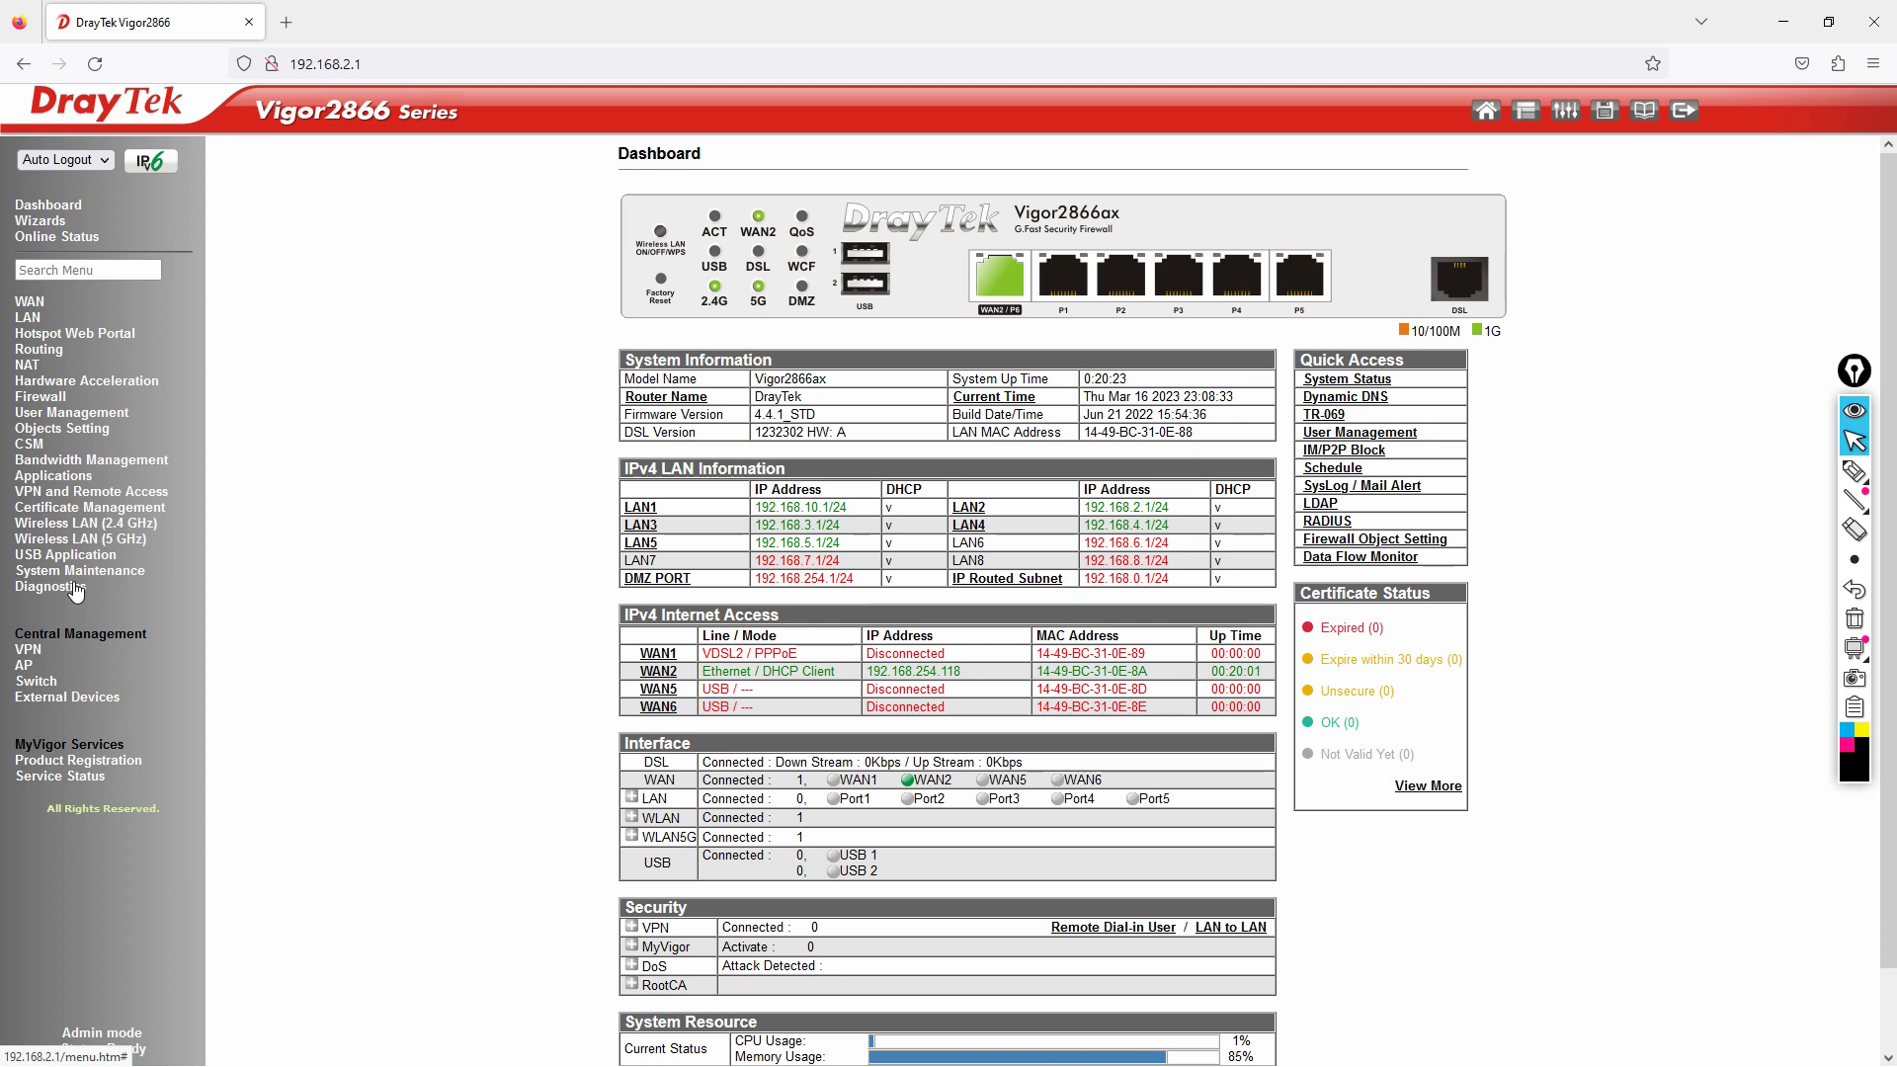
left_click(89, 573)
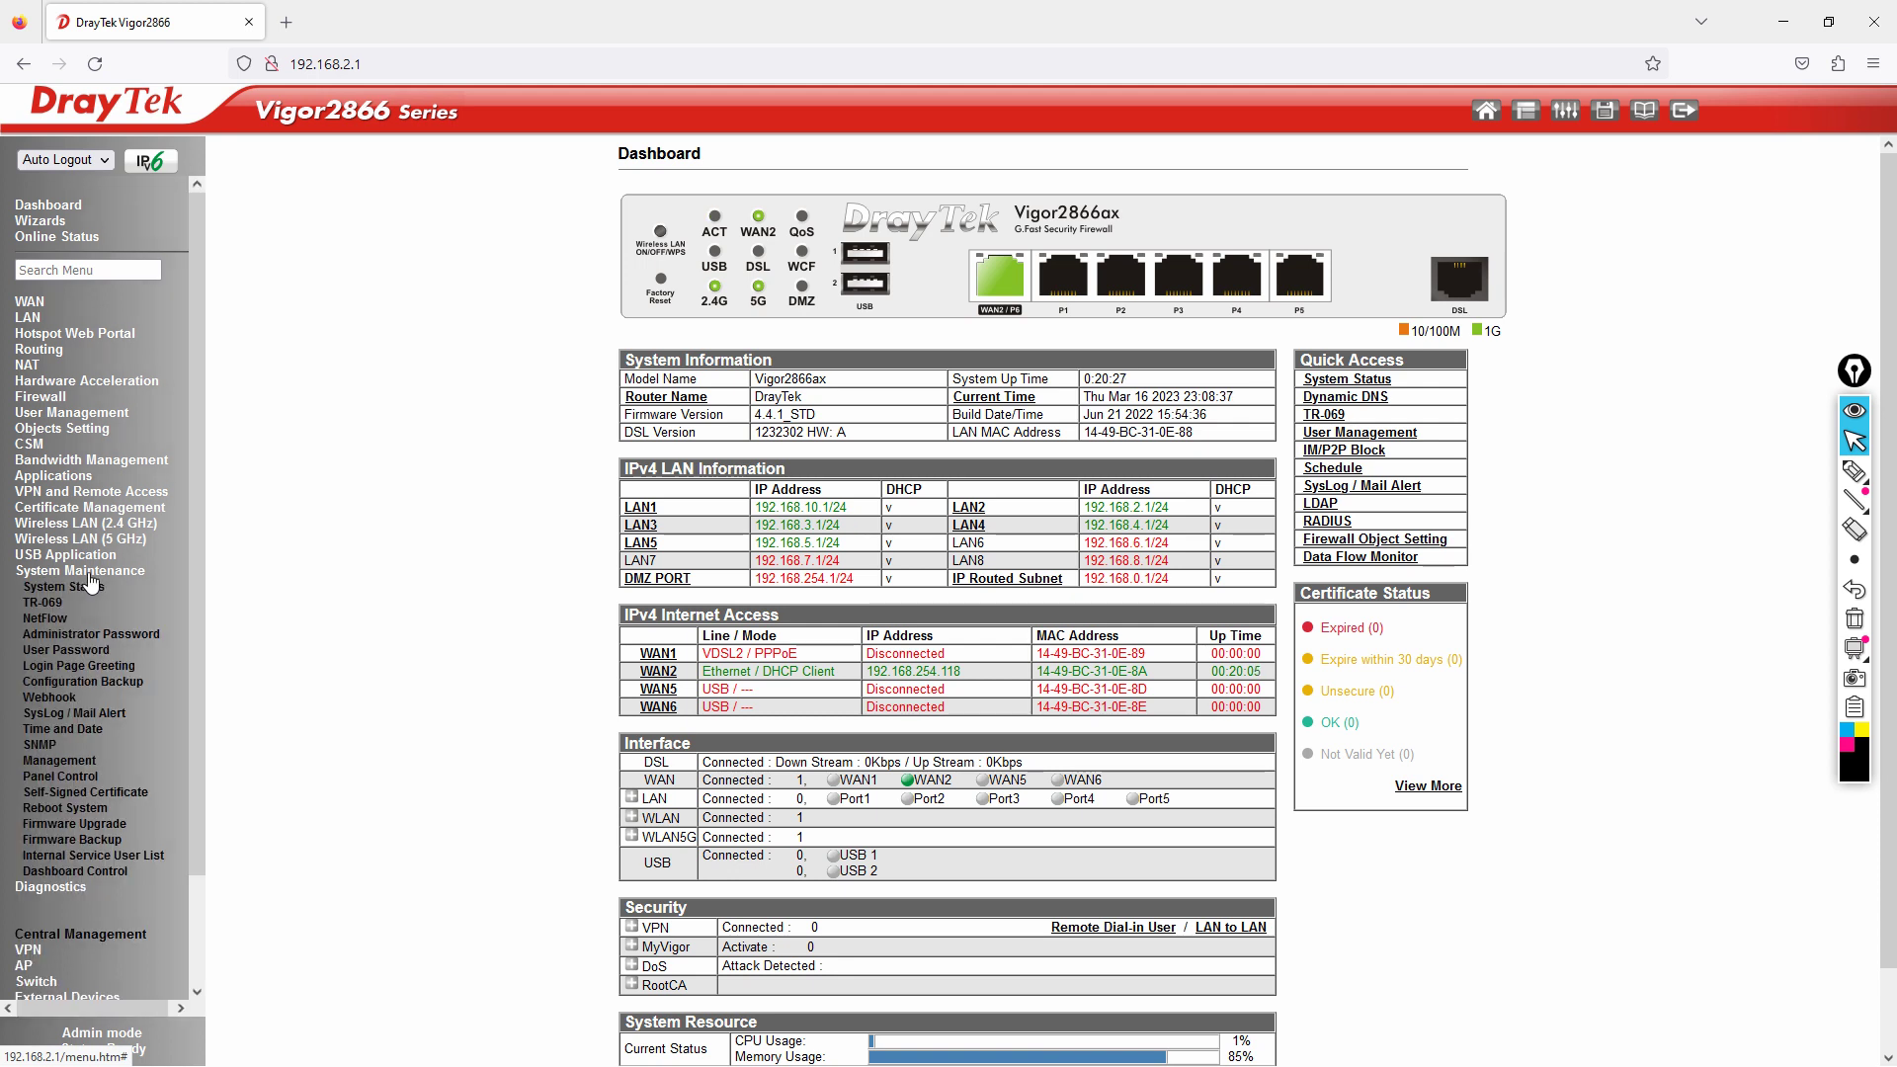
left_click(68, 809)
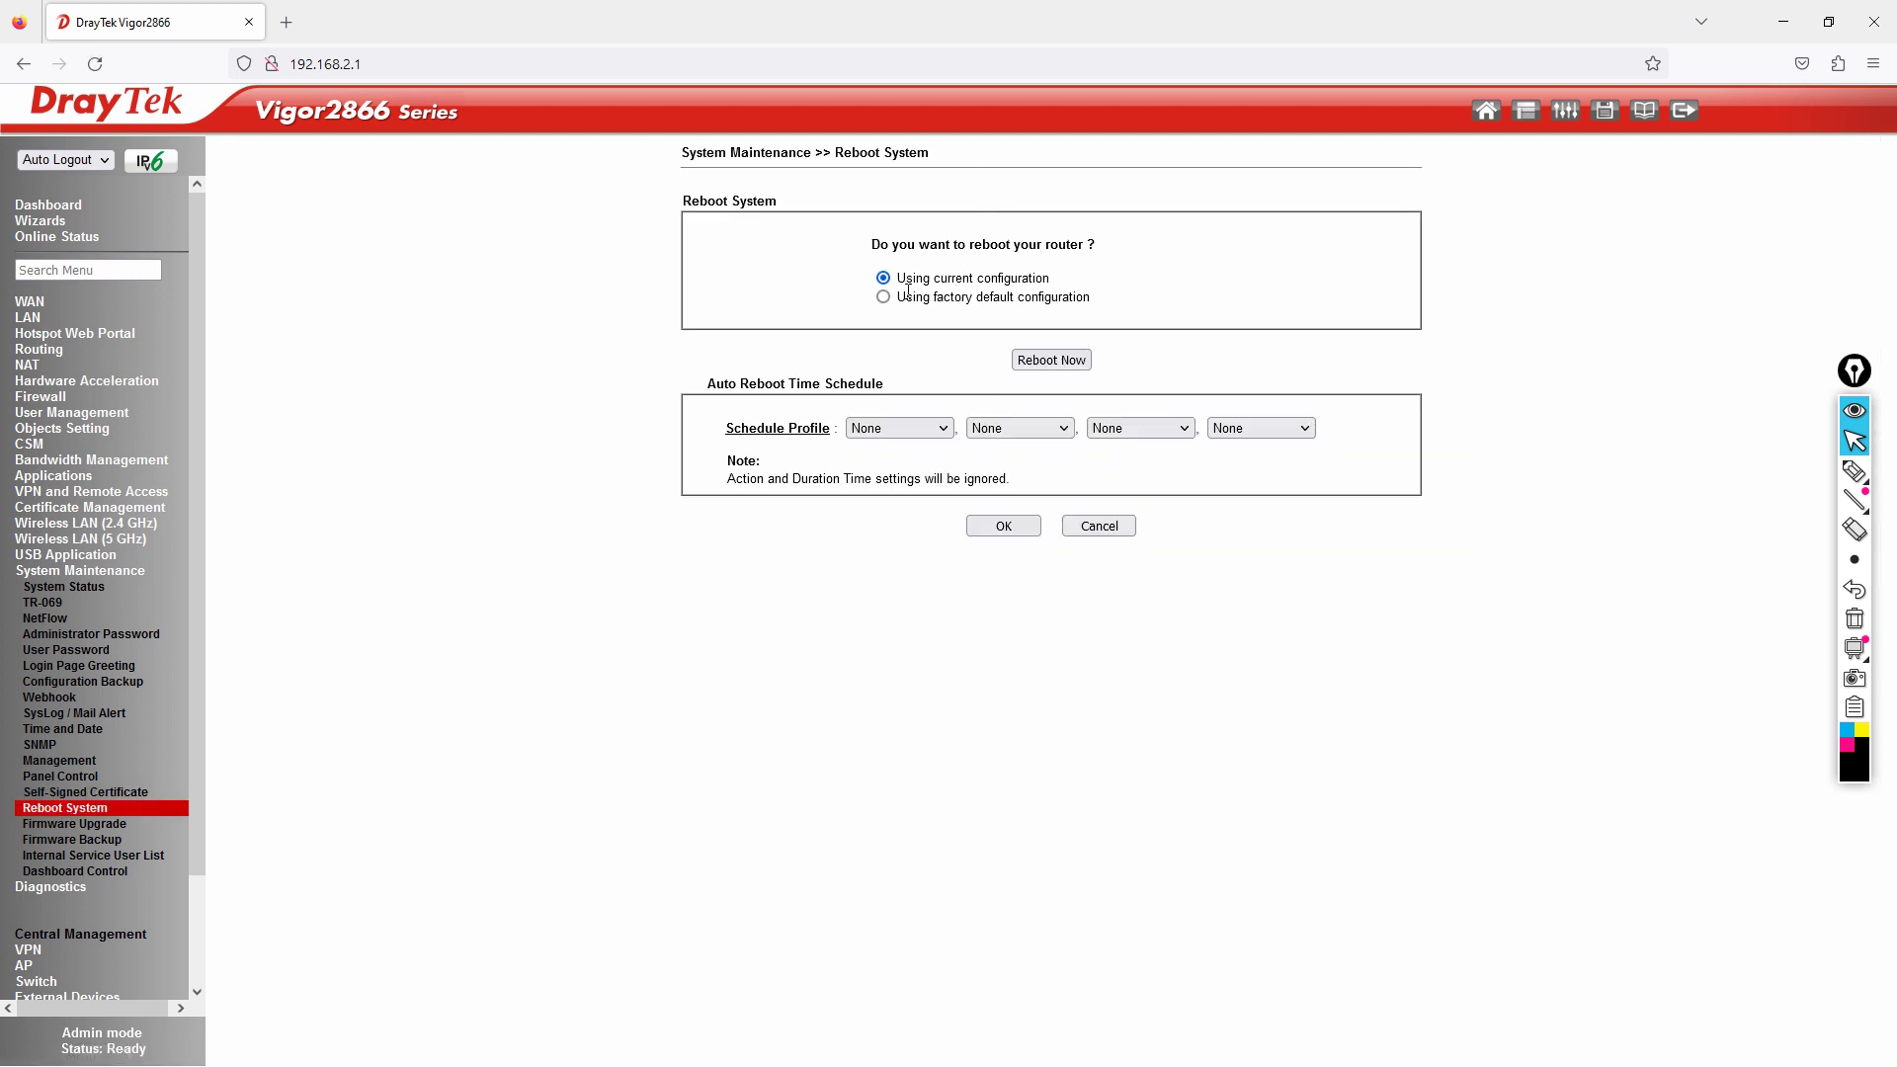
left_click_drag(899, 286, 1062, 286)
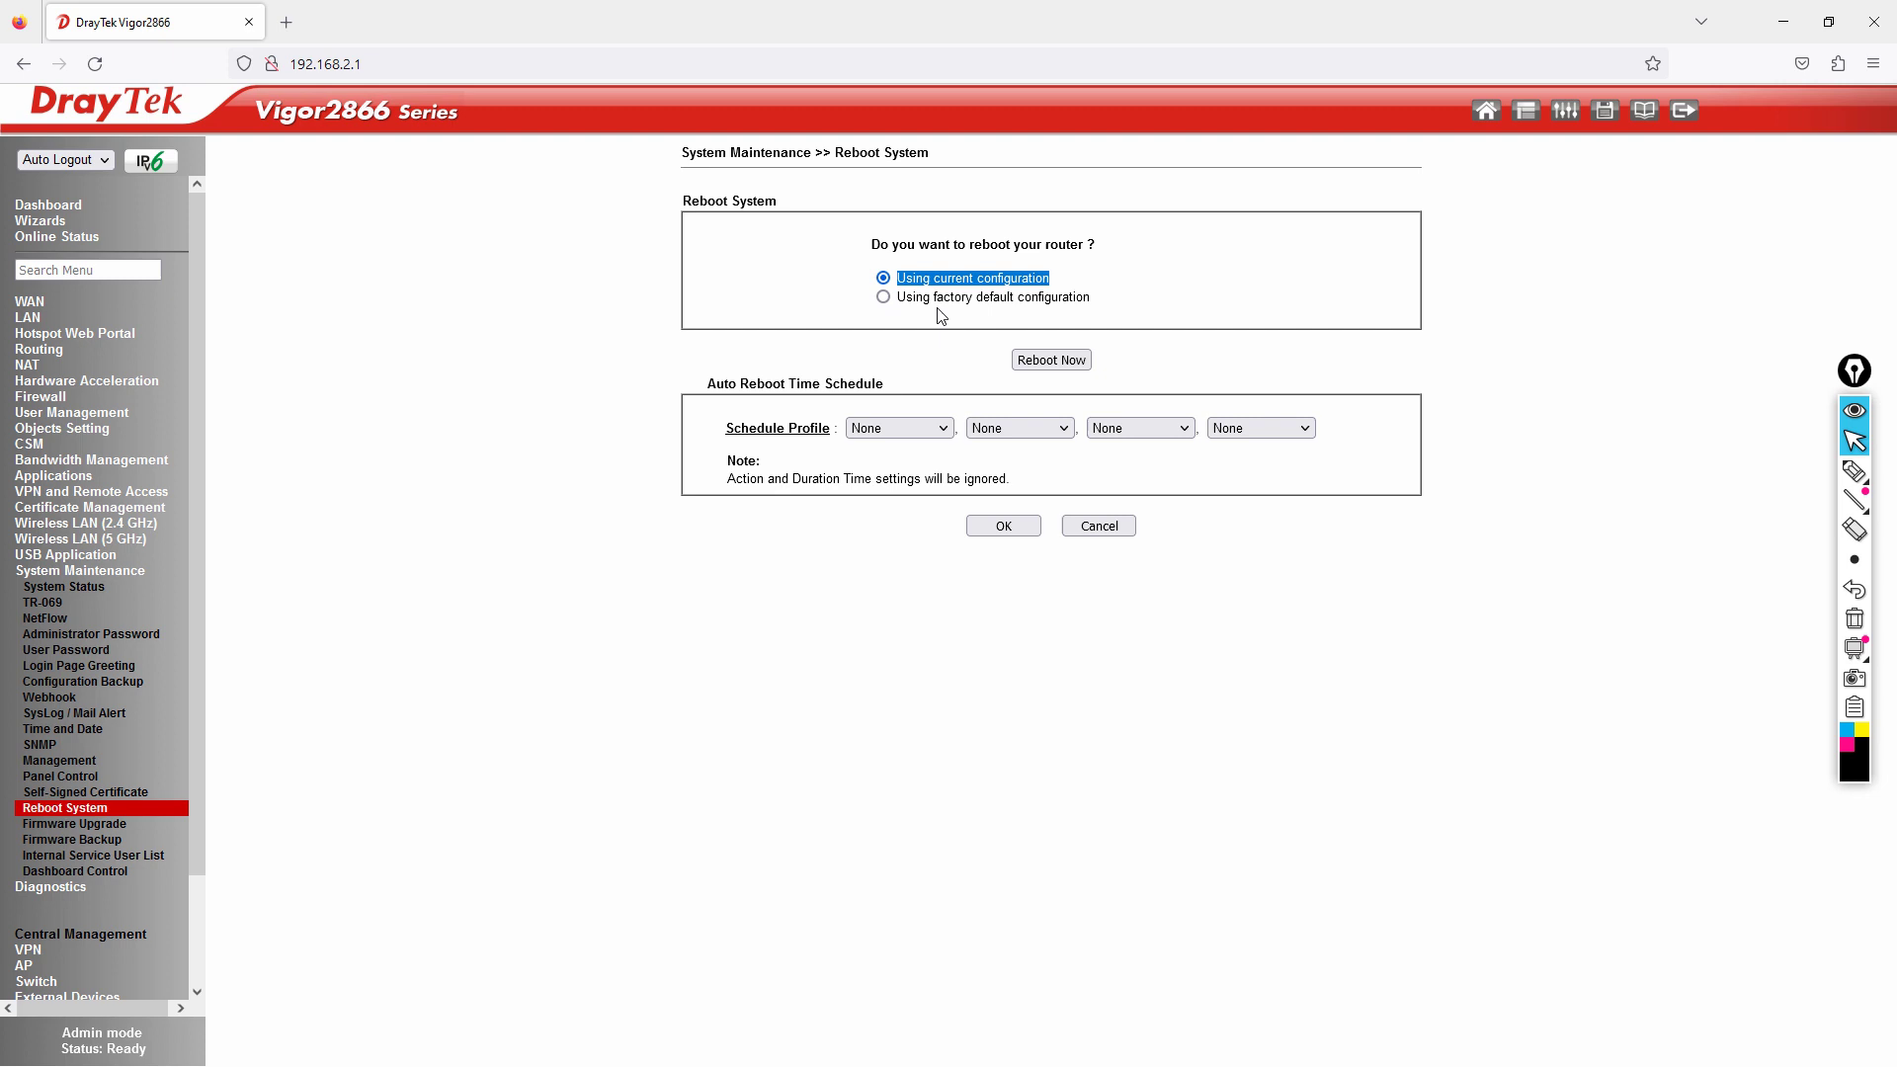
left_click(884, 297)
Check the LAN General Setup and VLAN pages, ending on LAN General Setup.
left_click(28, 317)
left_click(49, 334)
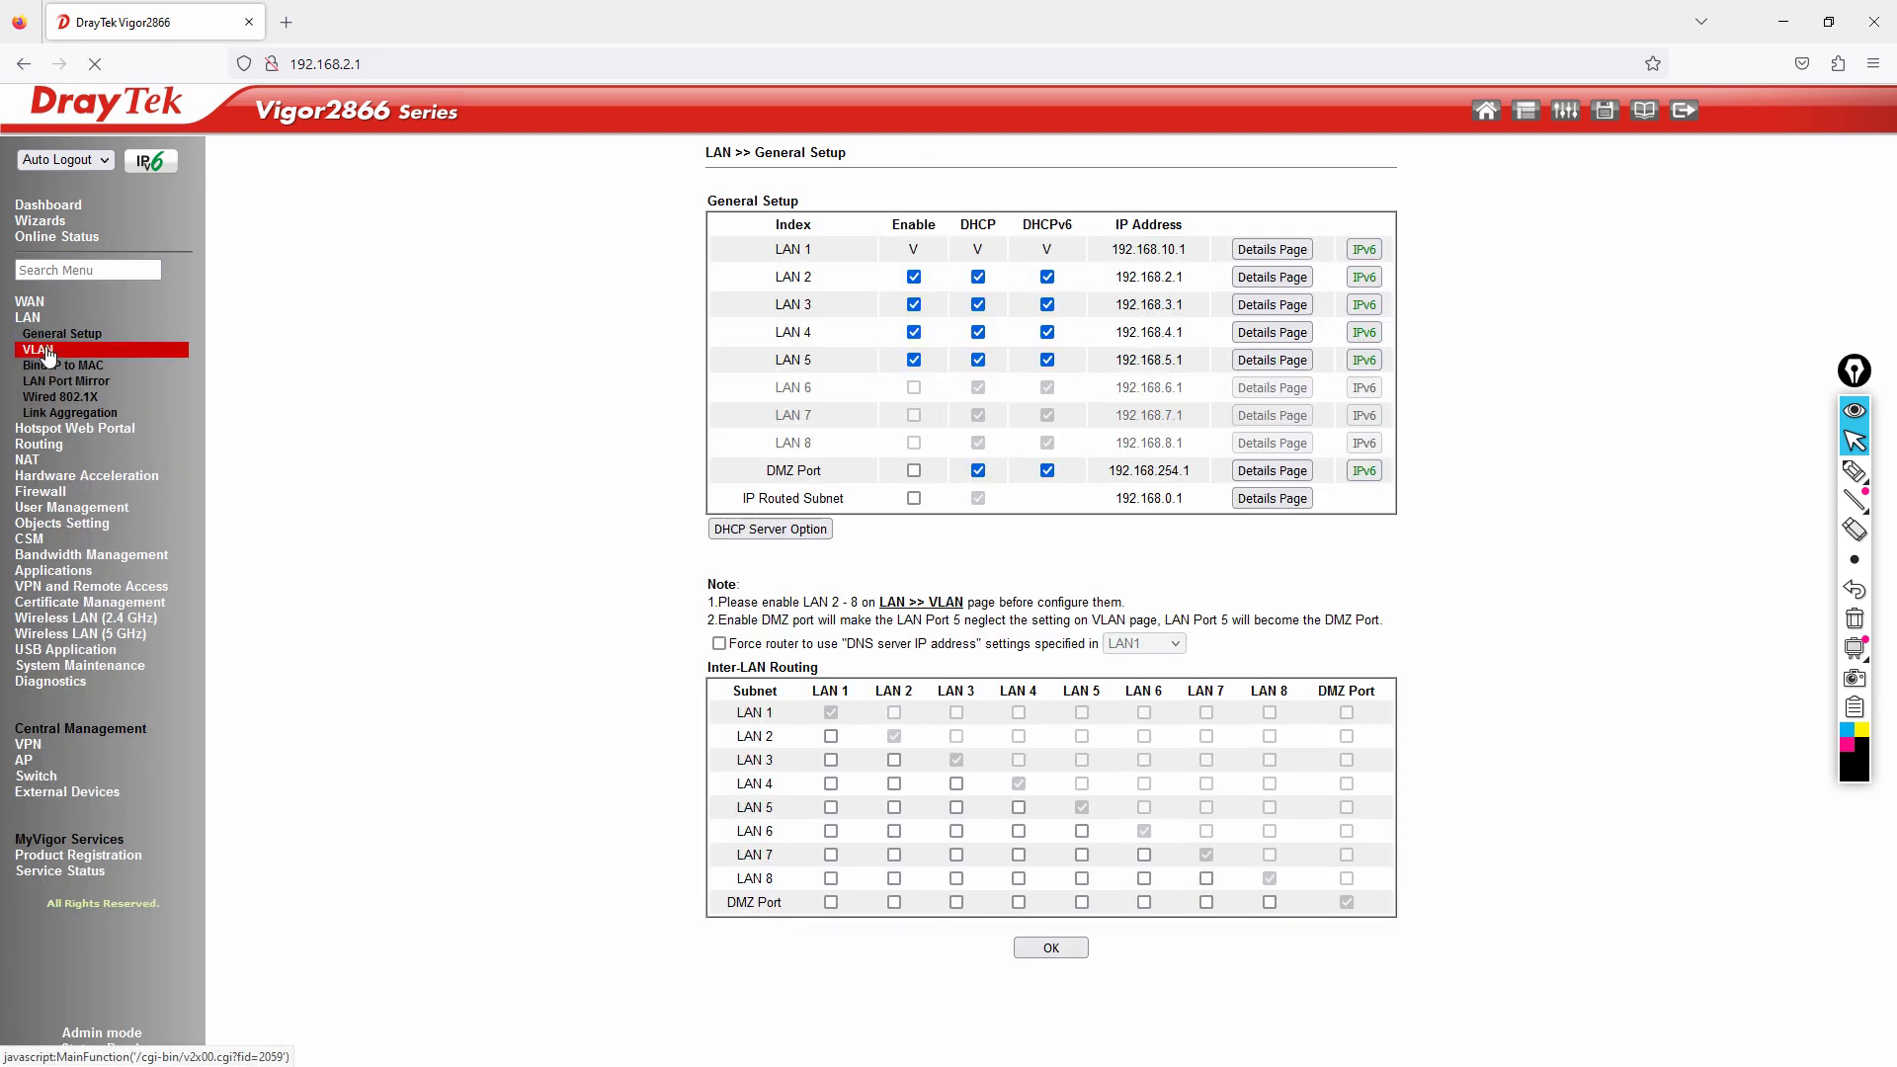
left_click(41, 351)
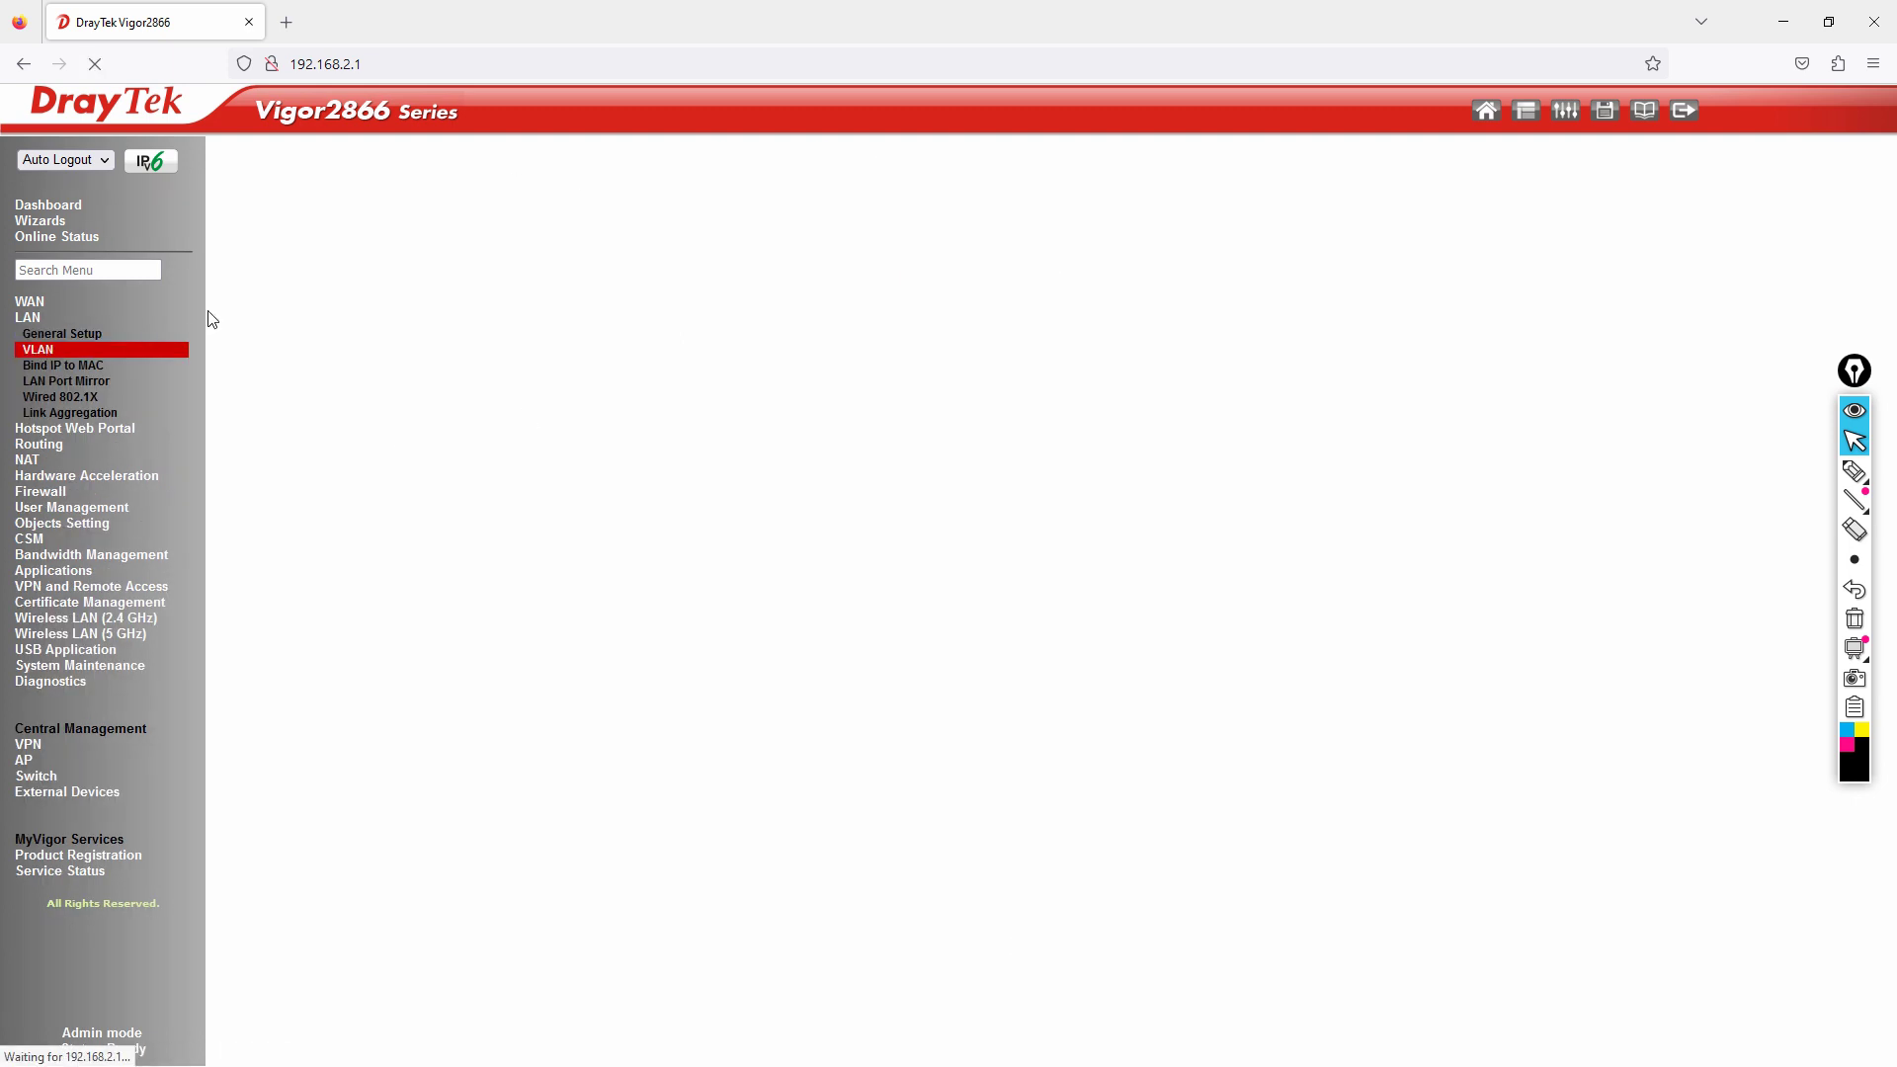
left_click(53, 338)
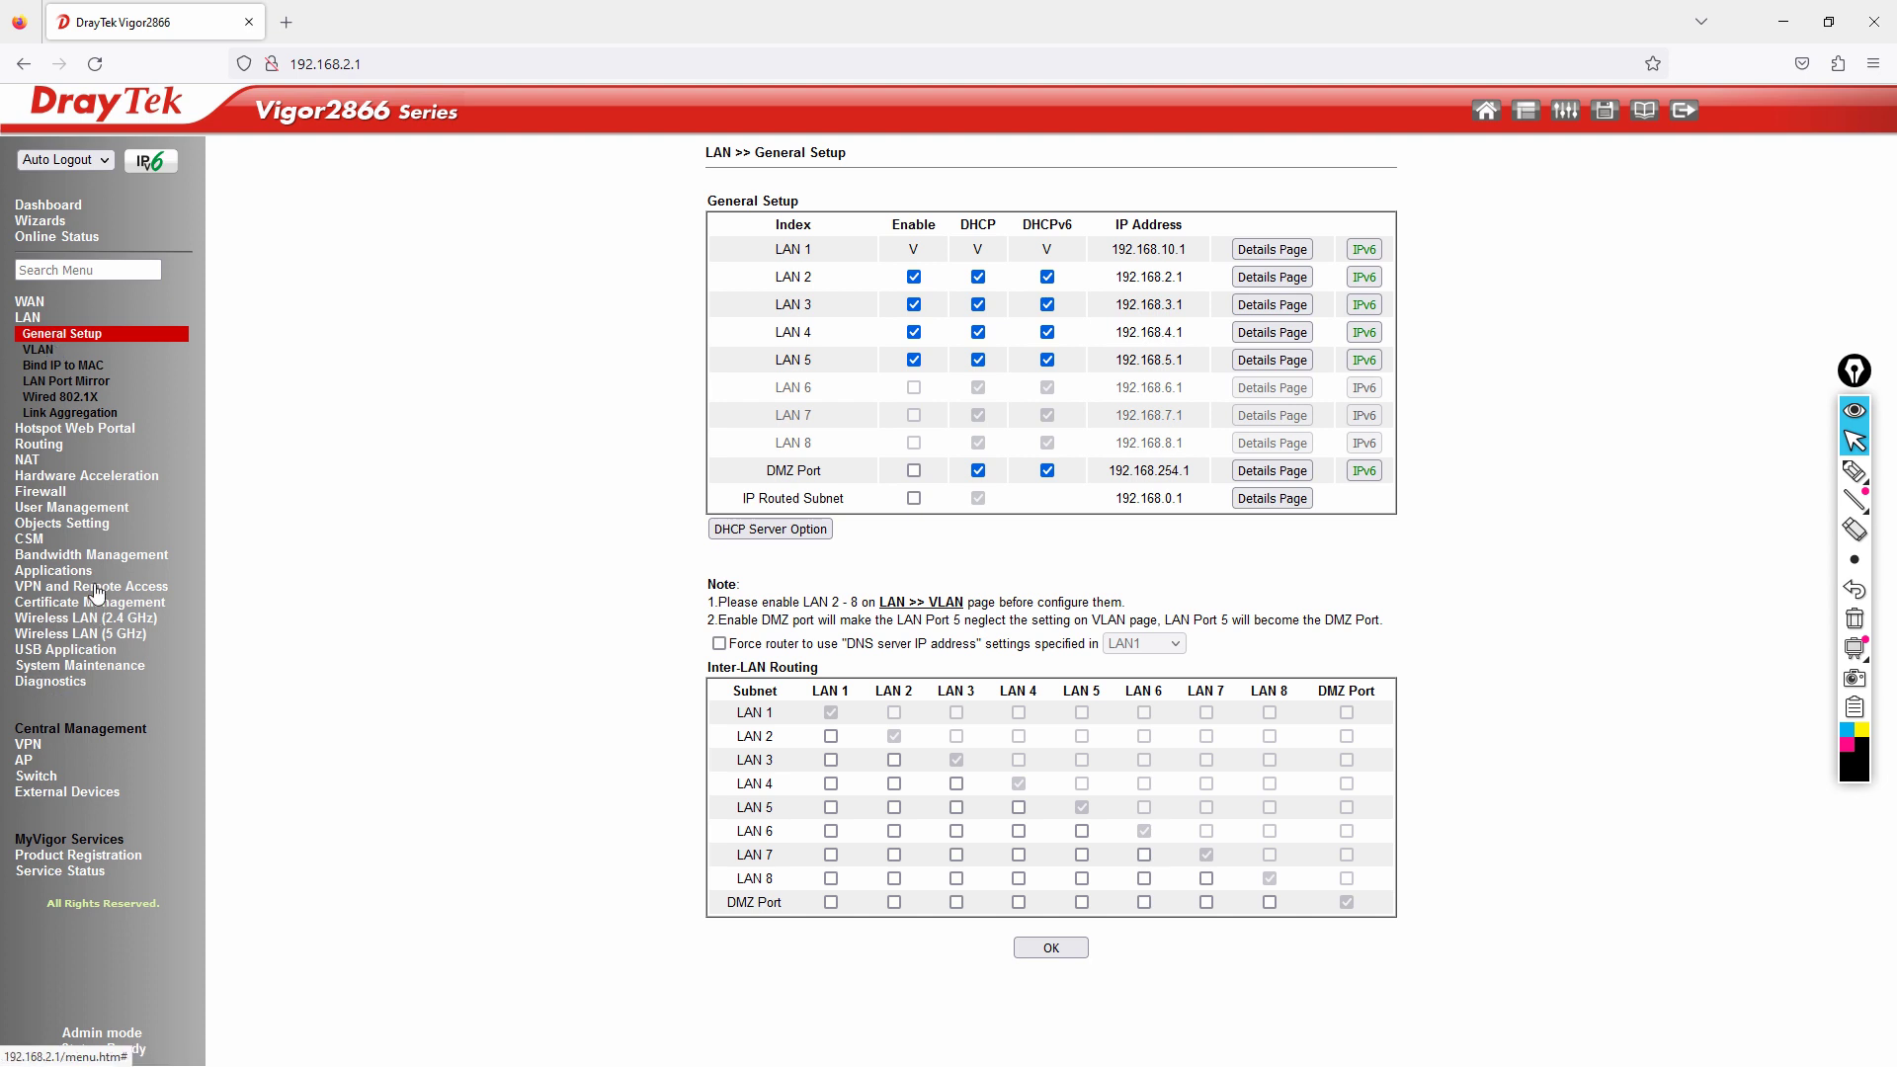
Go back to Reboot System and set the option back to 'Using current configuration'.
left_click(130, 666)
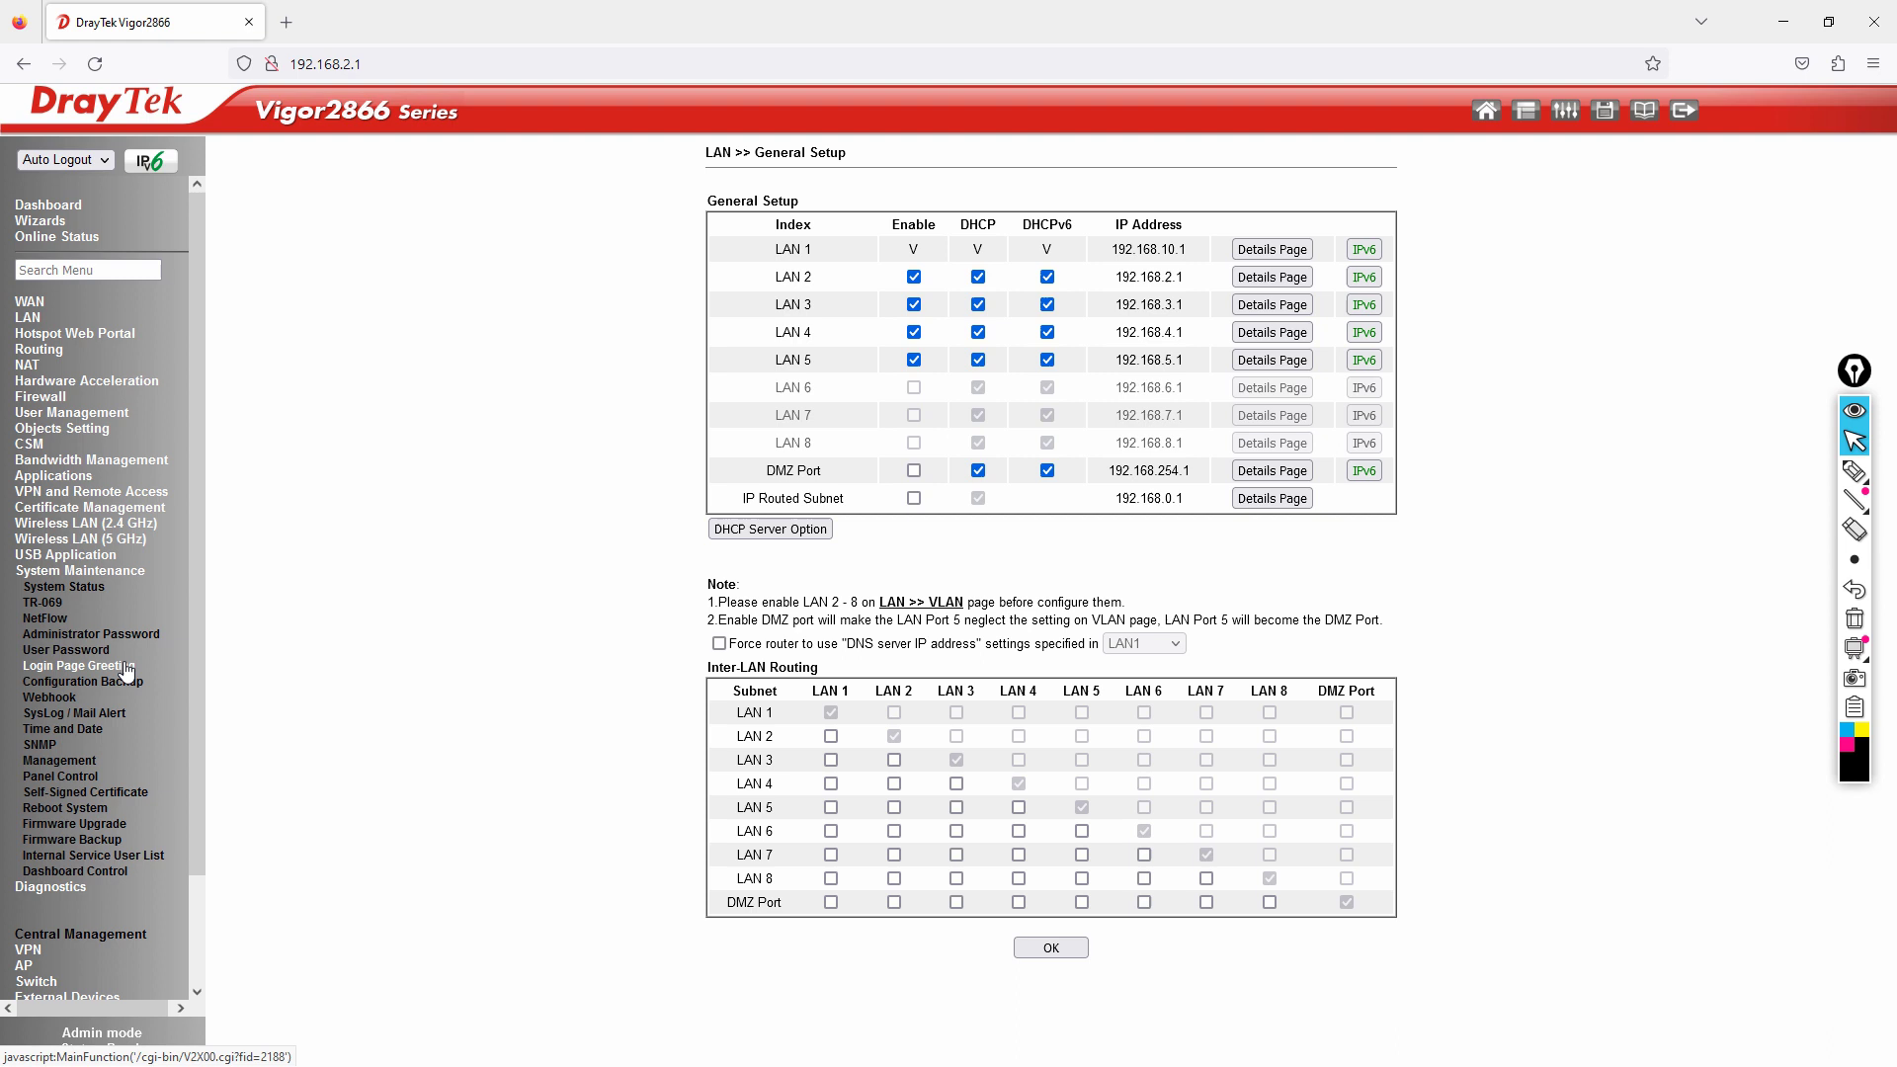
left_click(74, 808)
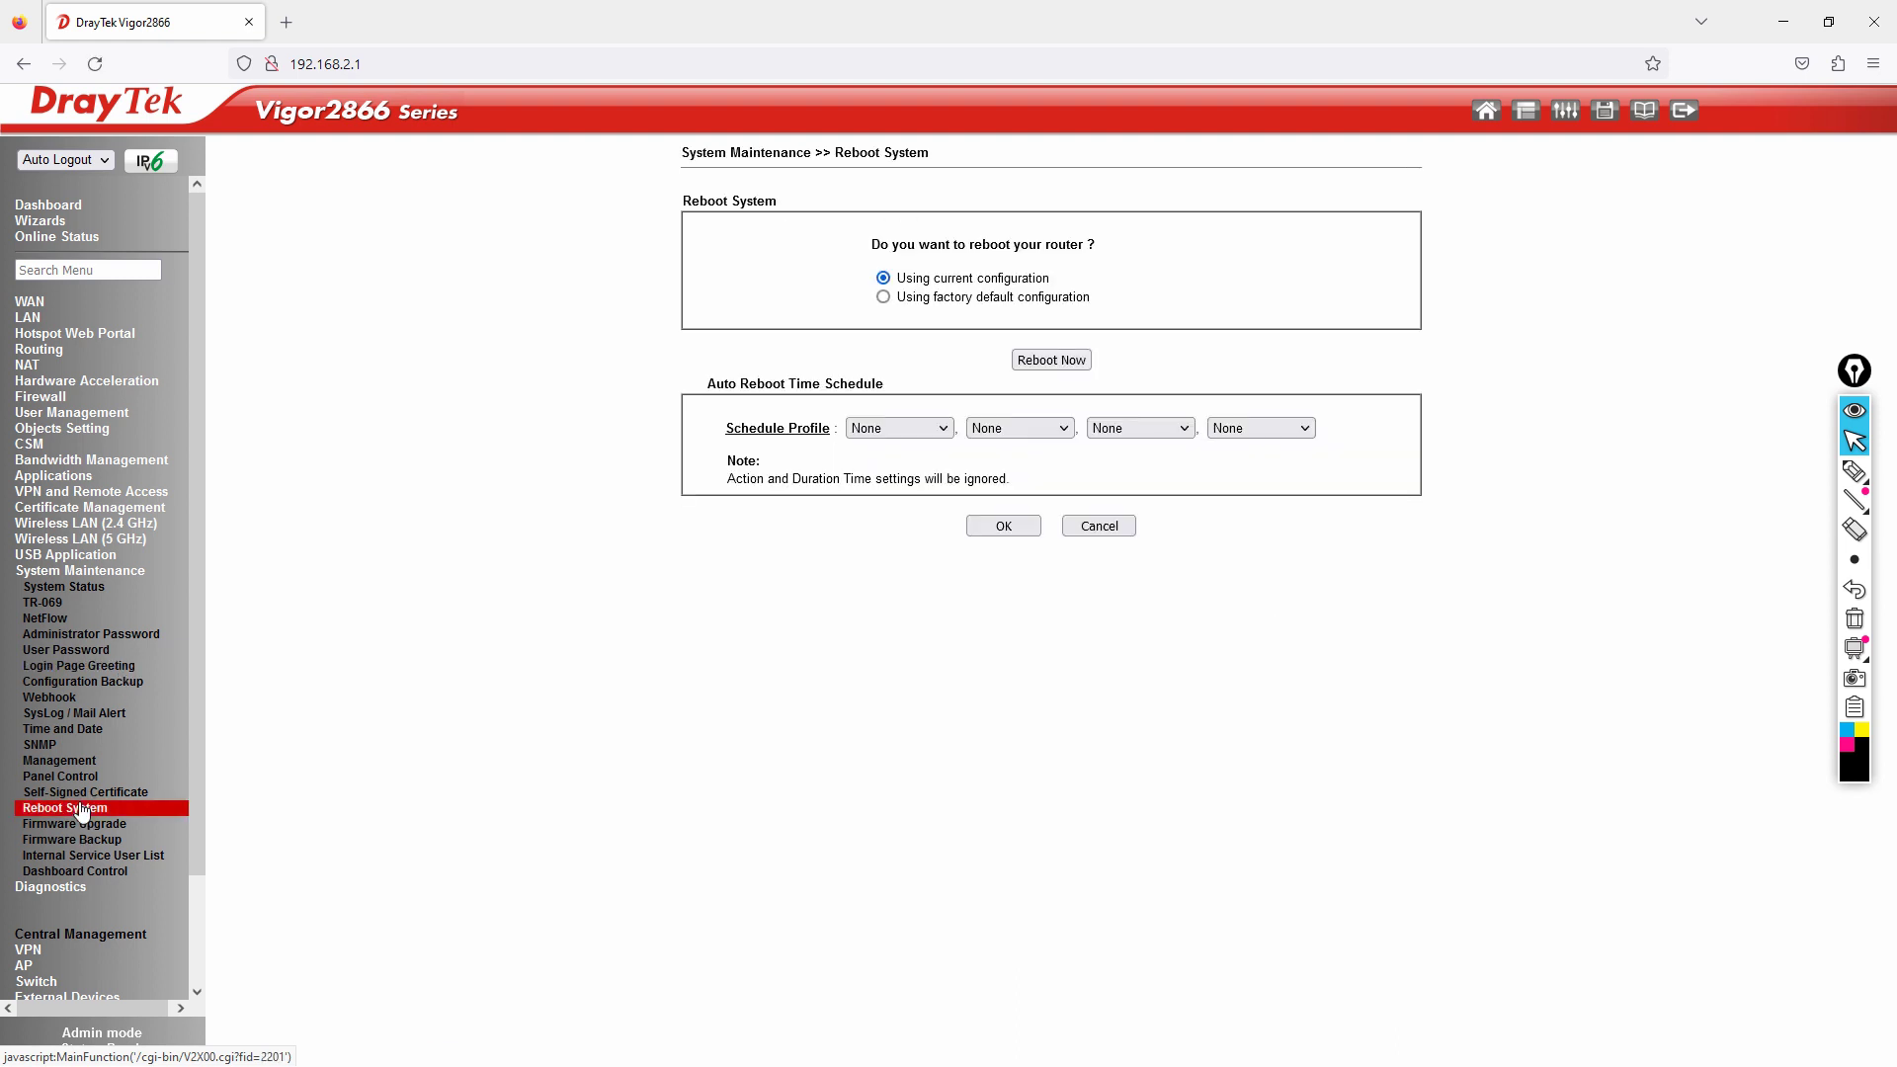
left_click(883, 297)
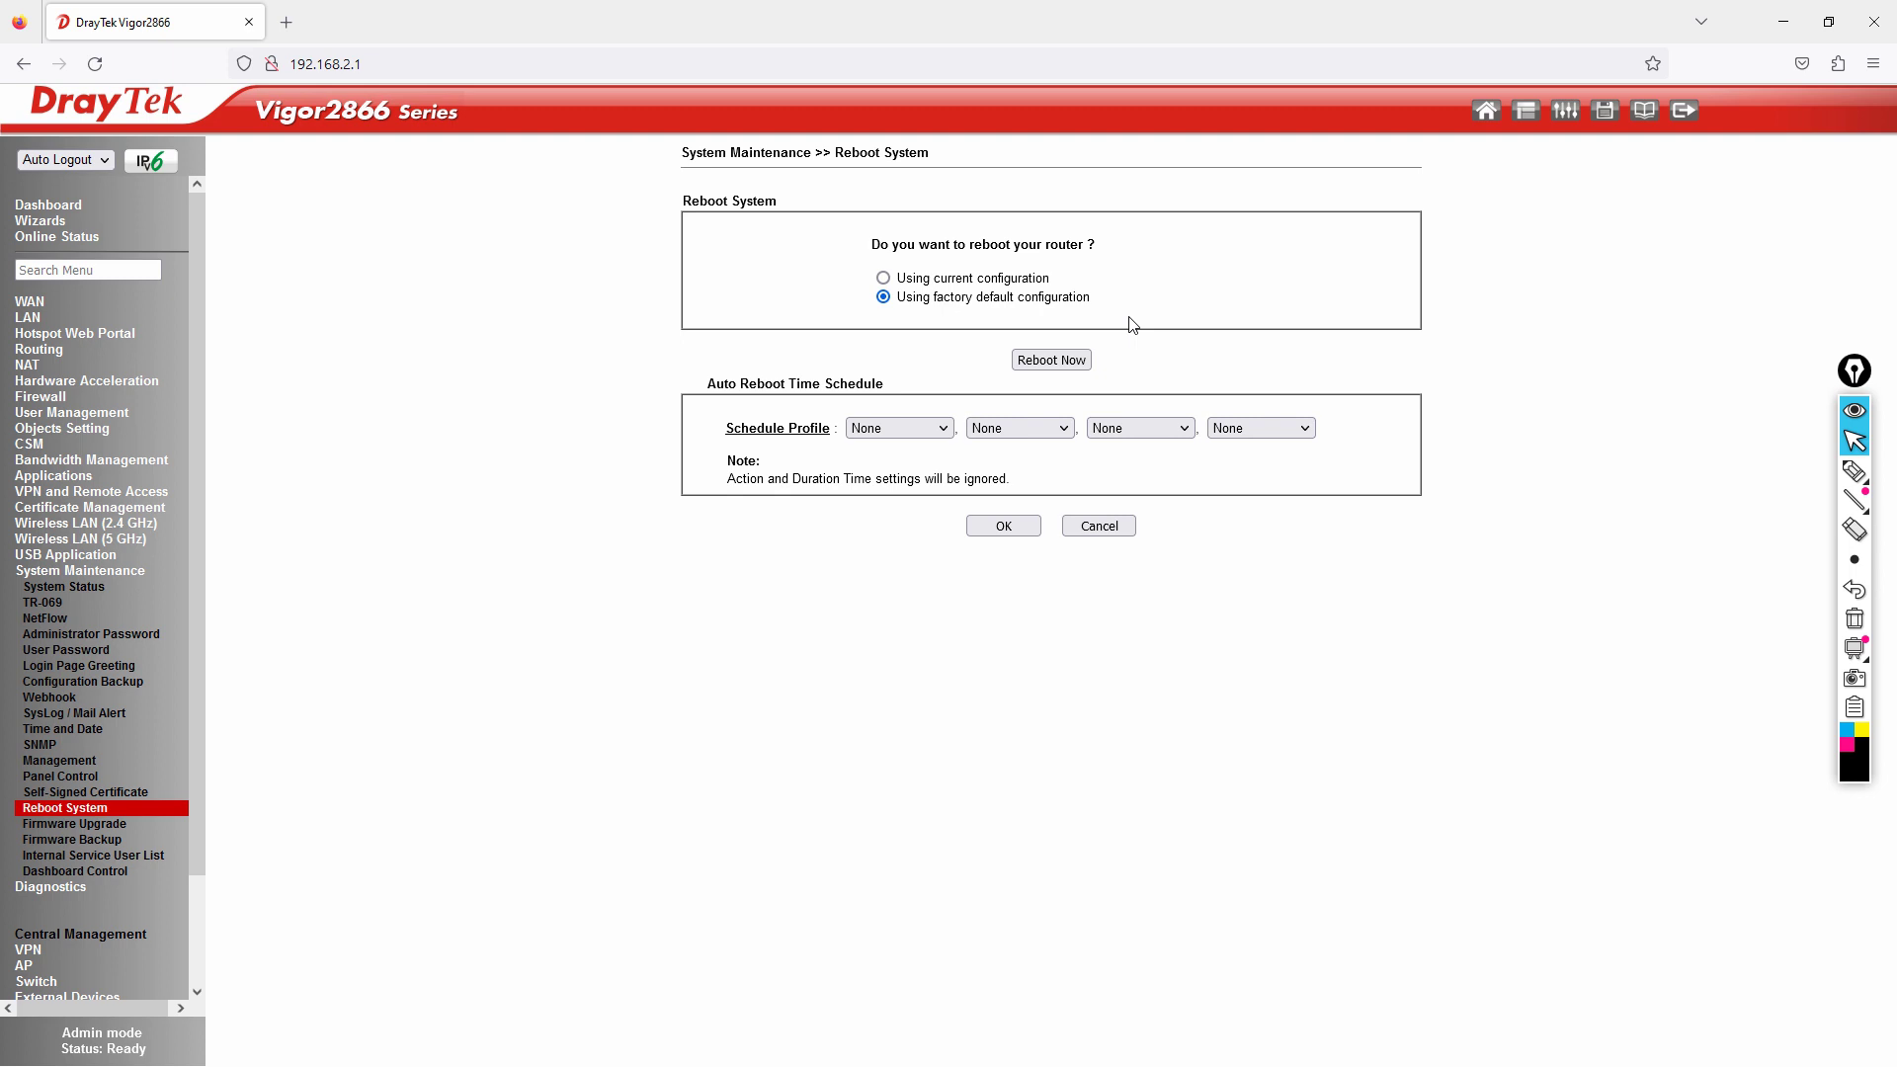
left_click(883, 277)
Download a configuration backup, V2866_20230316_DrayTek_441_STD(1).cfg, and reveal it in the Downloads folder.
left_click(114, 682)
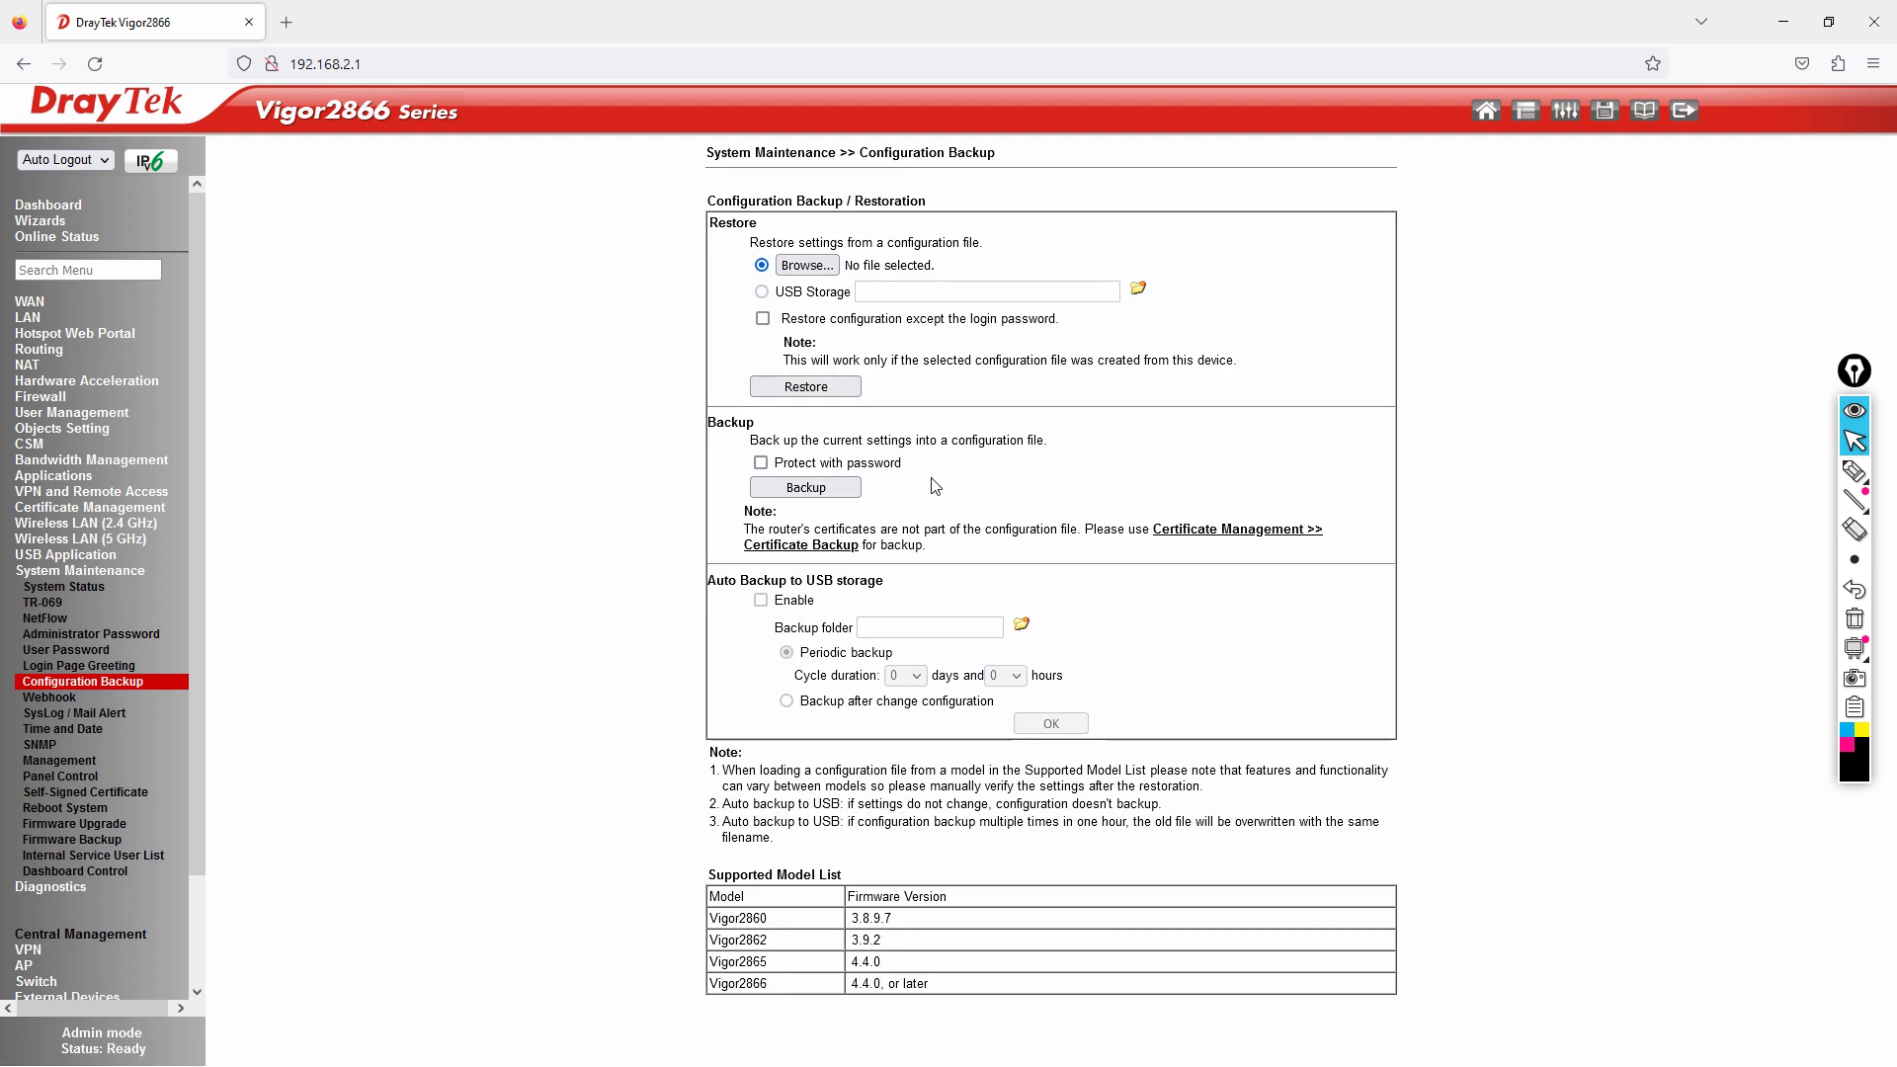
left_click(805, 491)
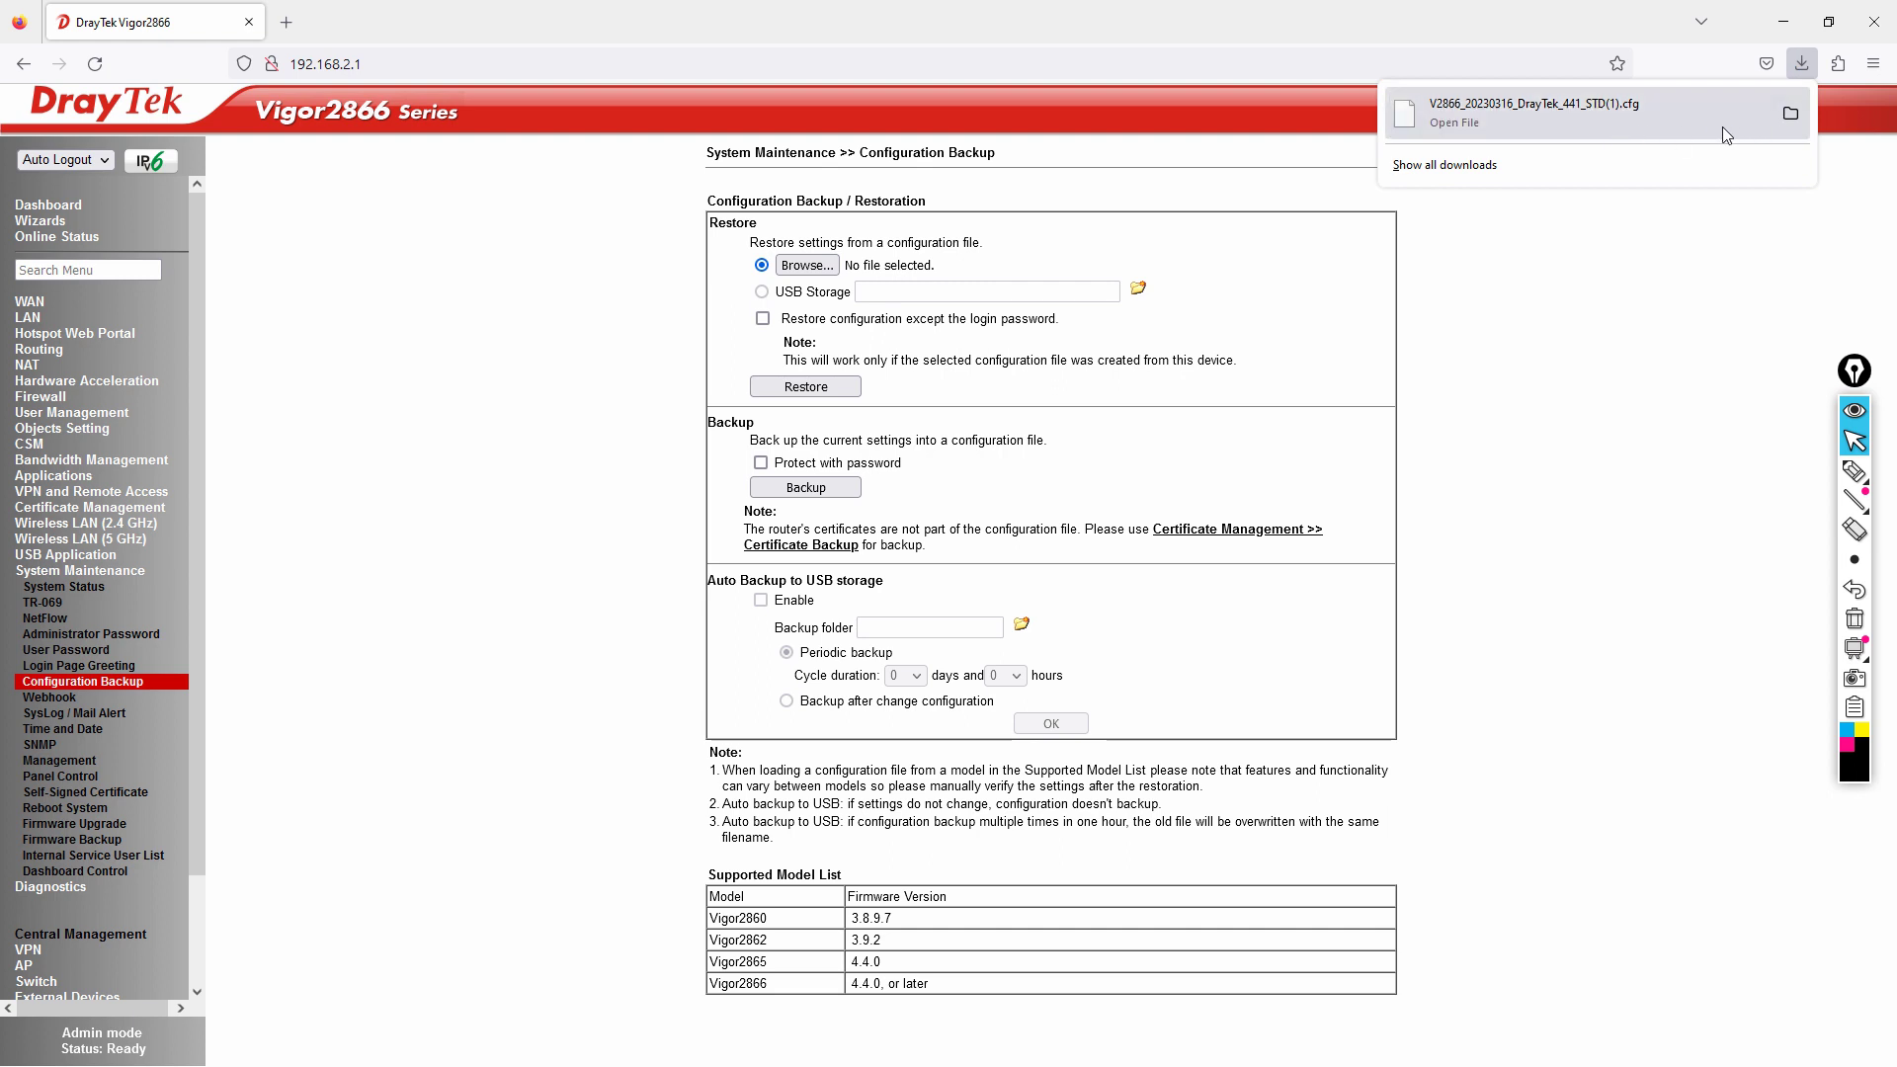
left_click(1789, 113)
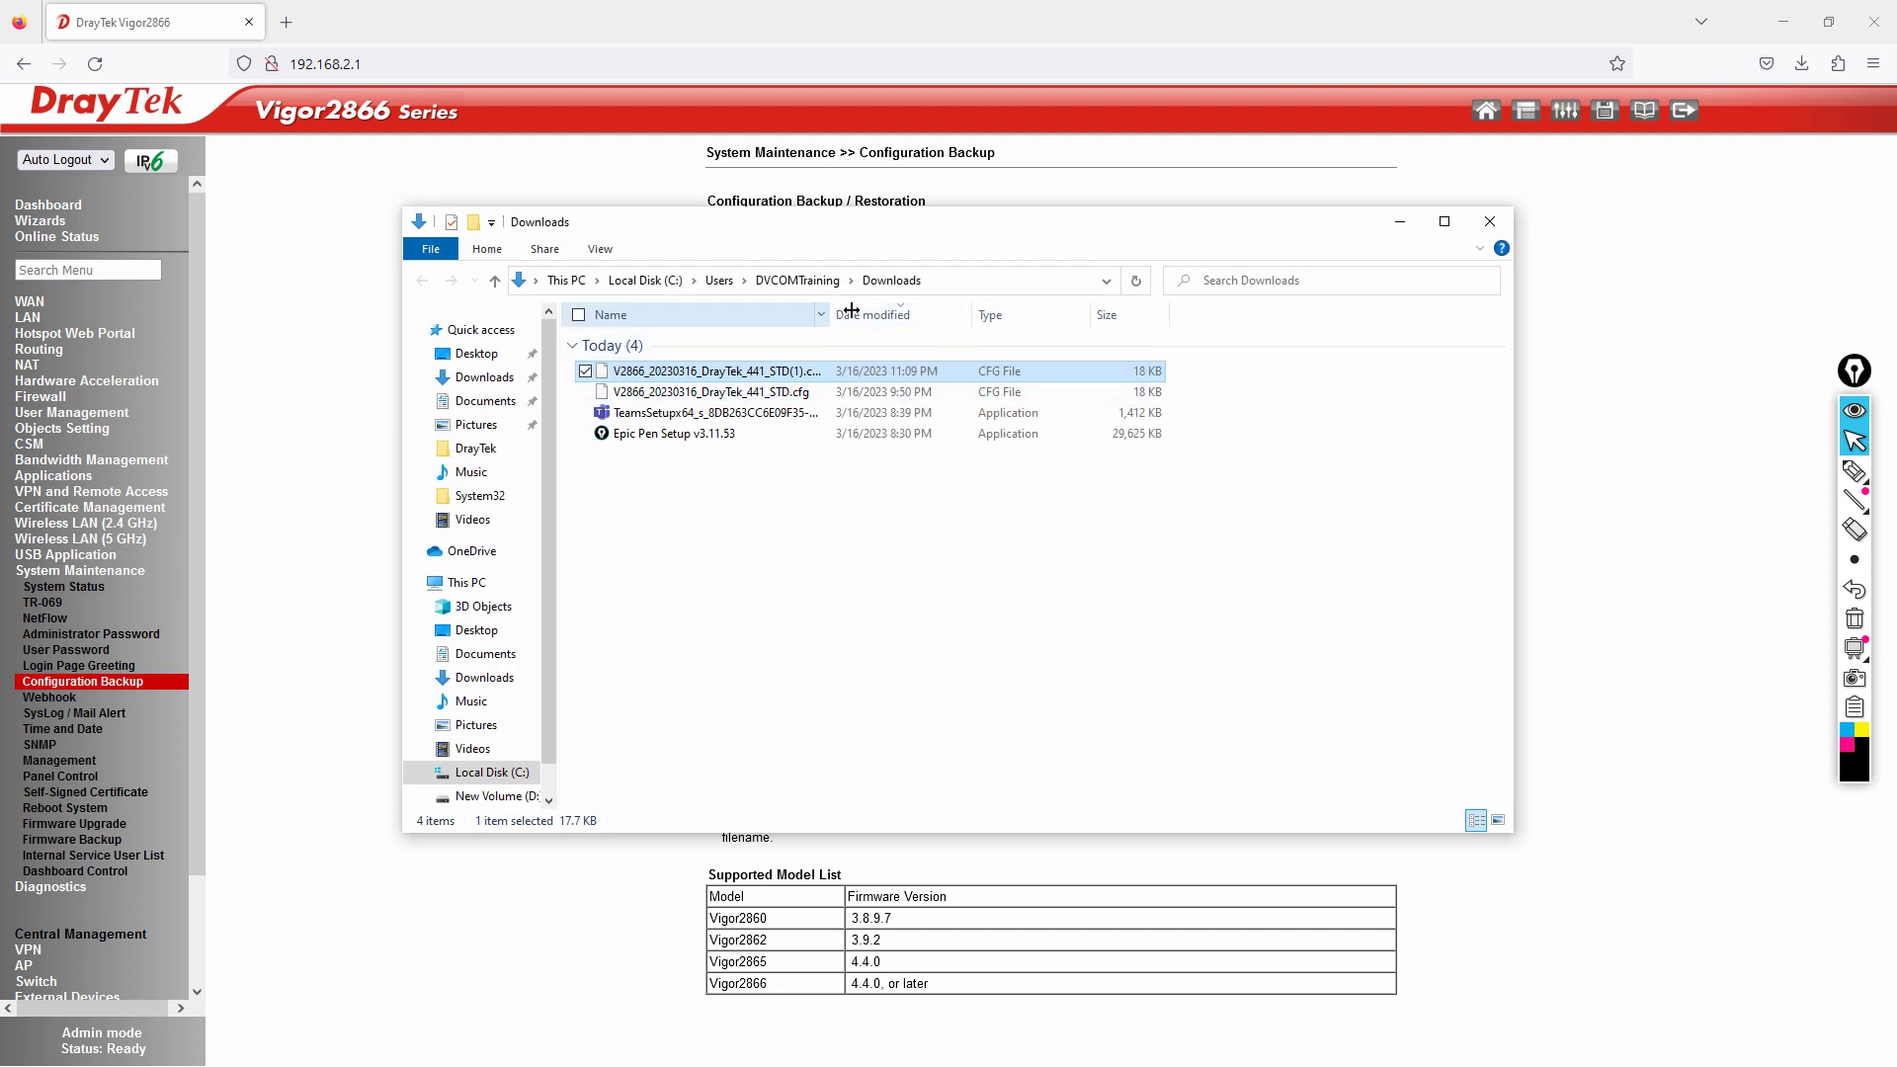
Widen the Name column and delete the older duplicate .cfg backup.
double_click(833, 306)
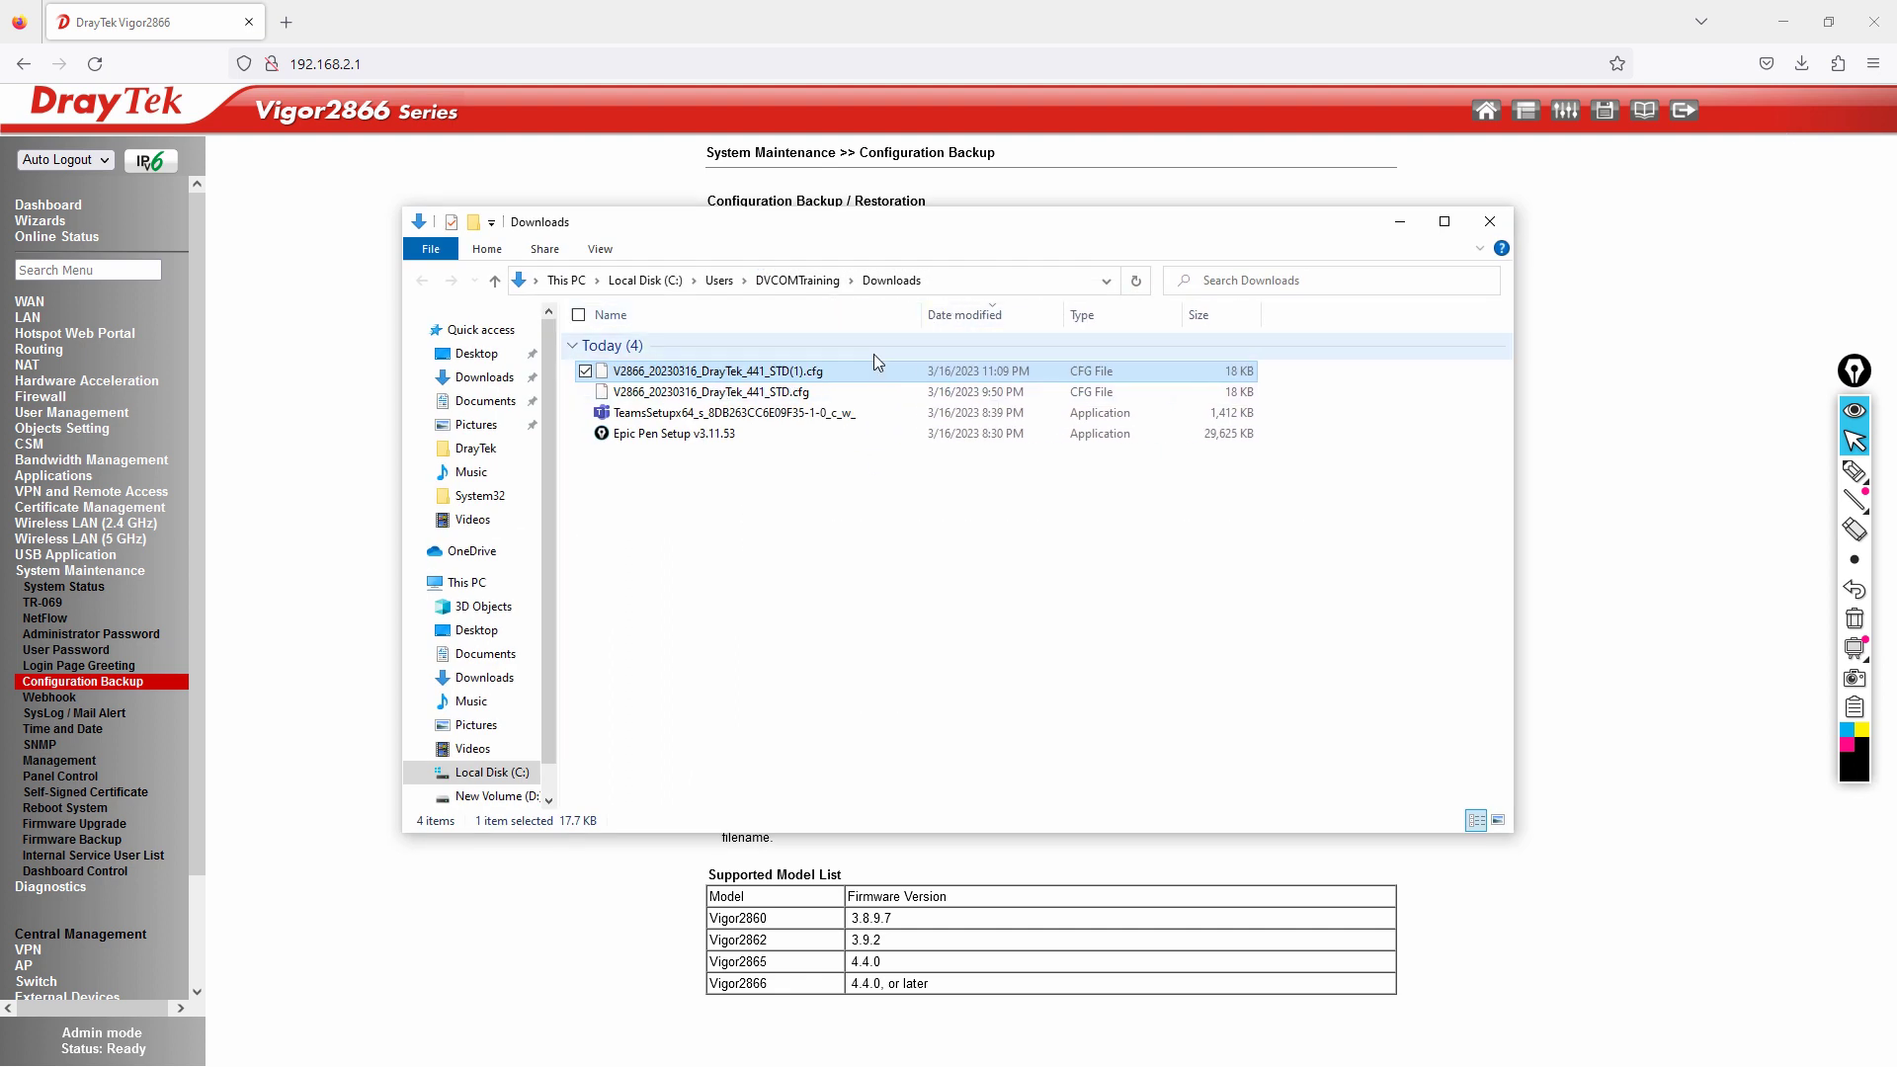
right_click(779, 393)
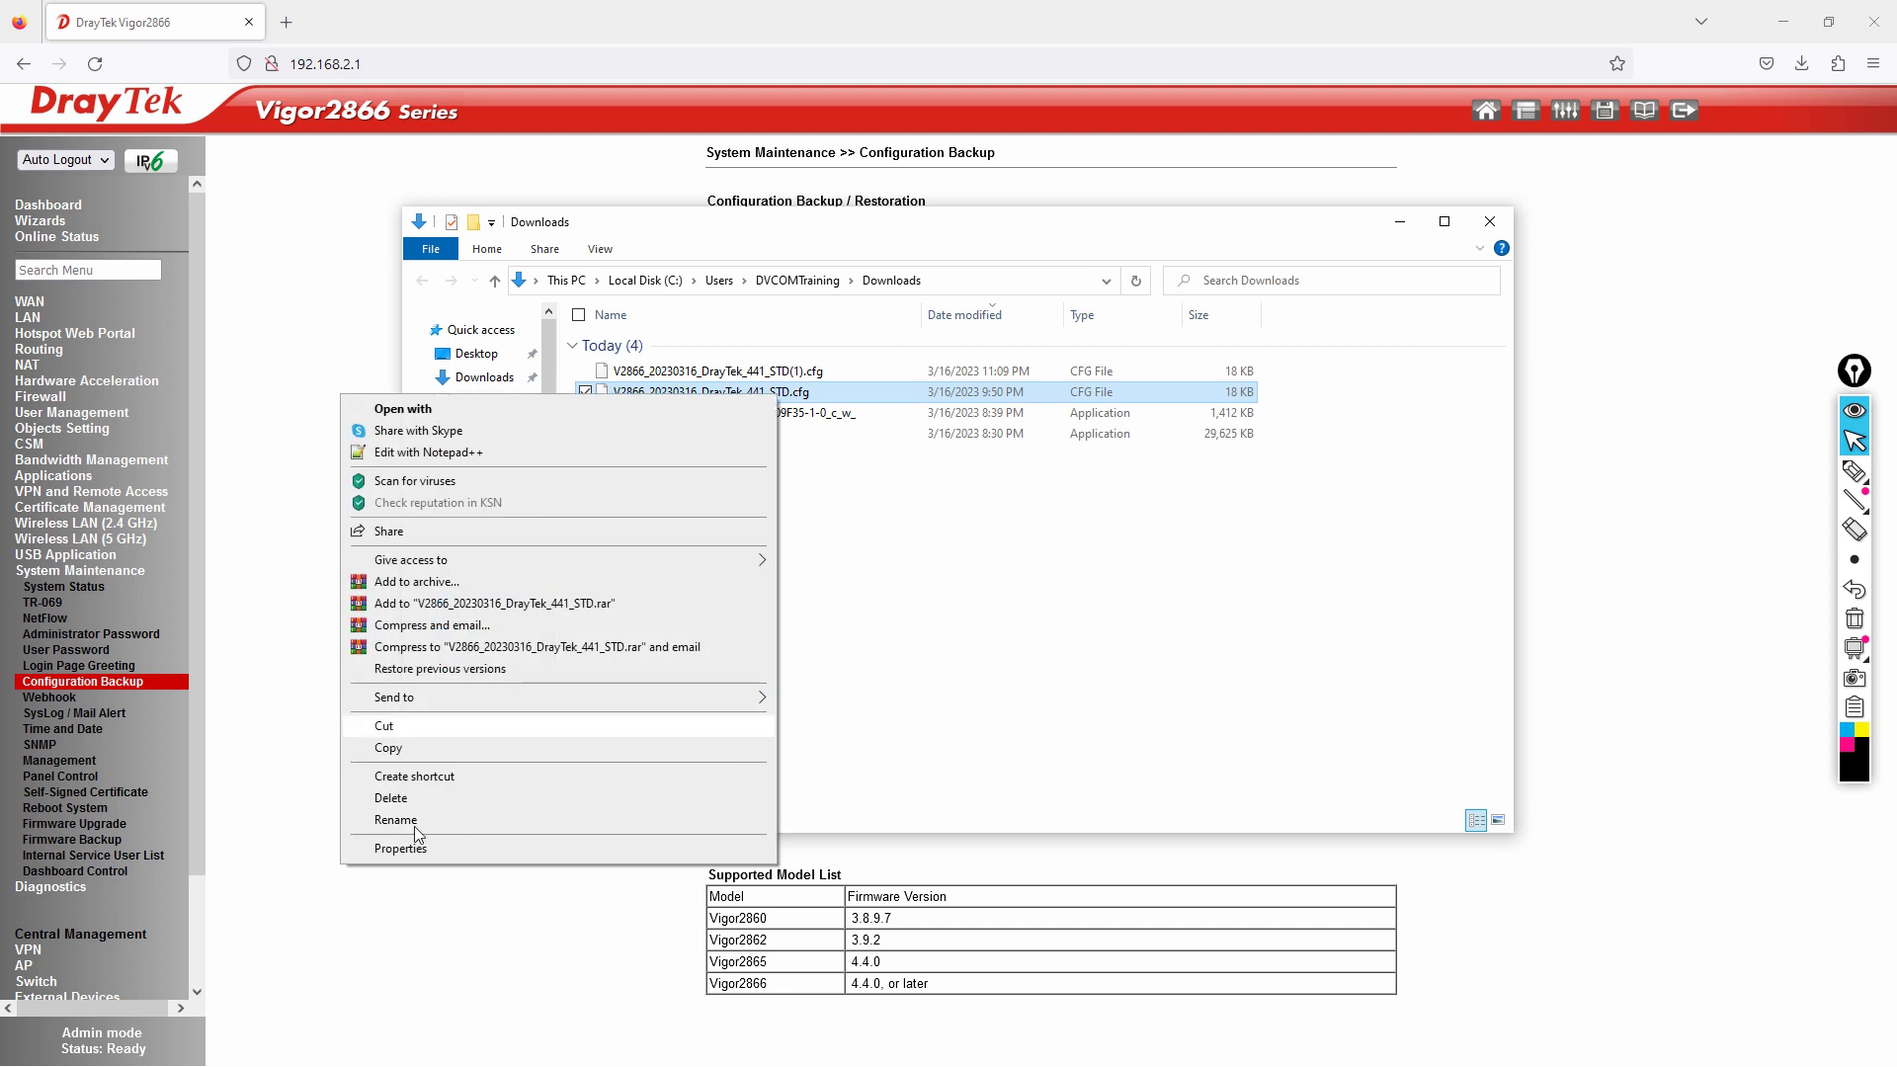
left_click(405, 796)
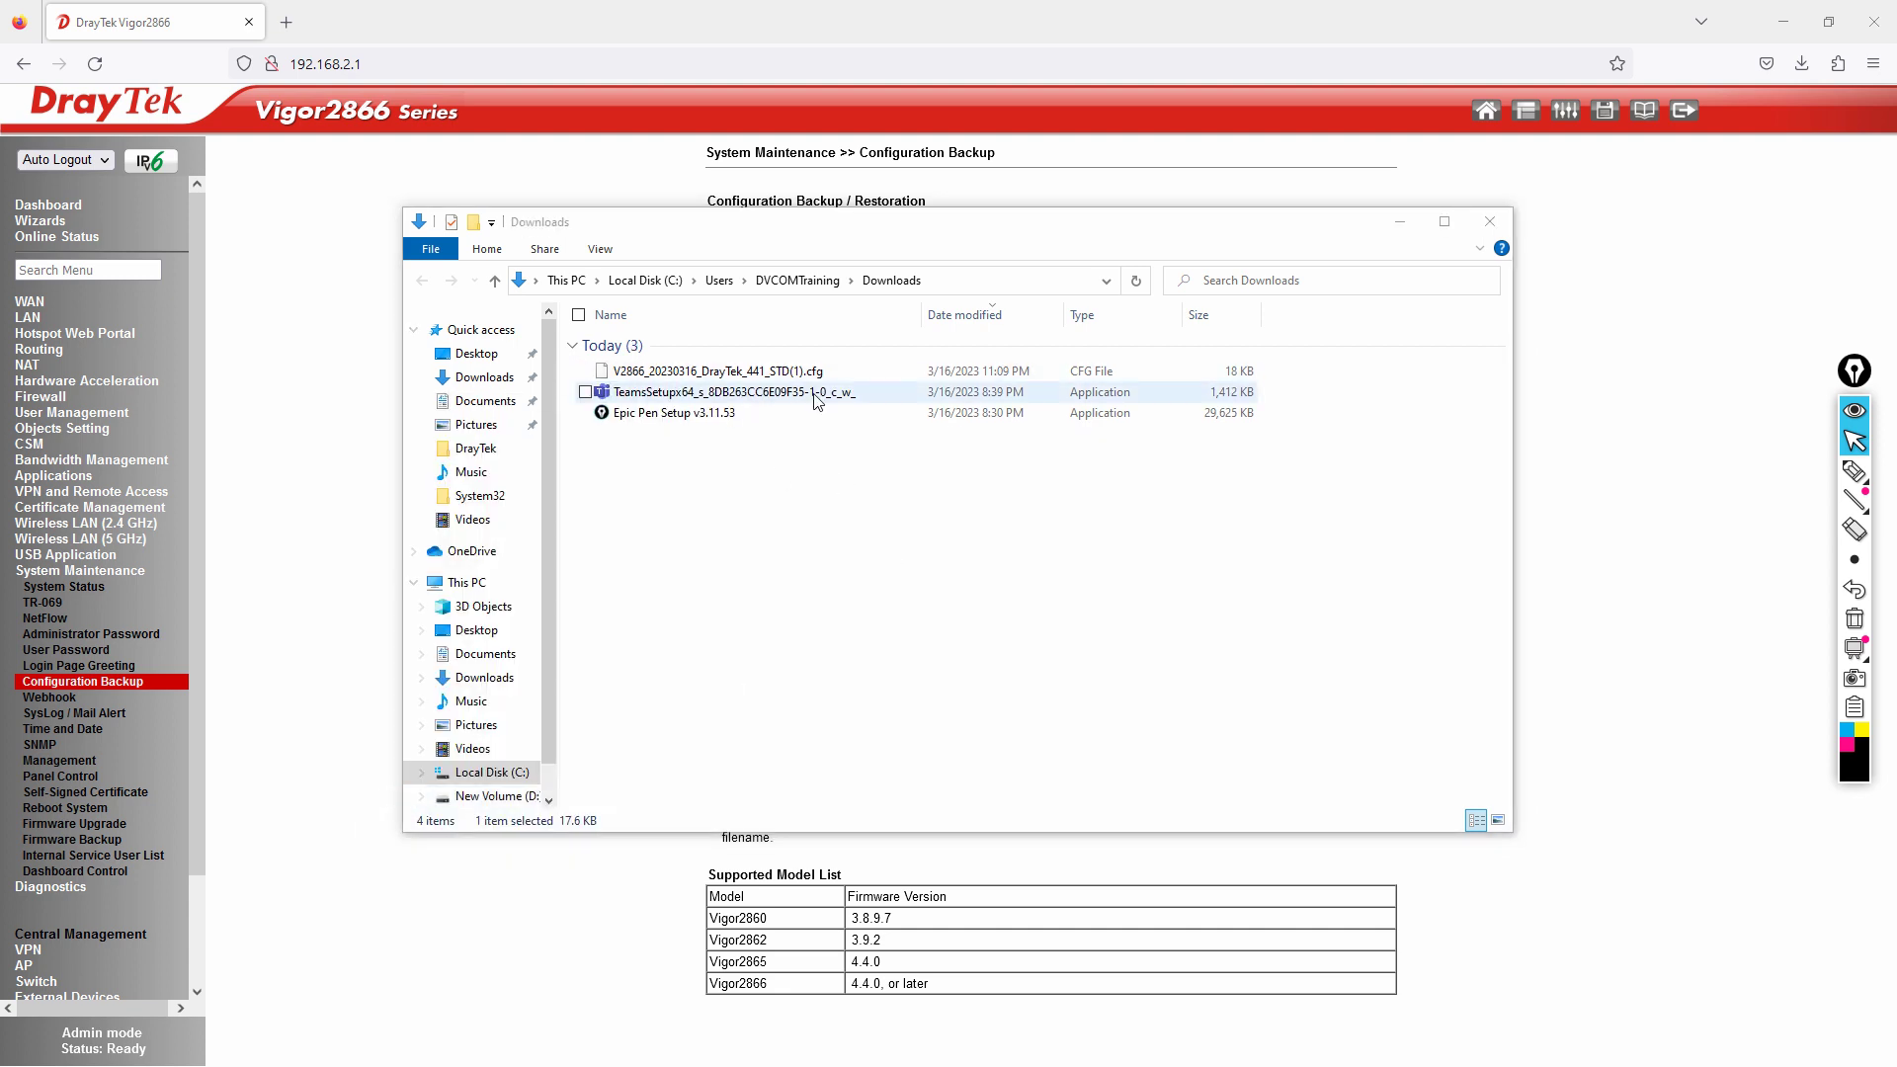
Rename the remaining backup to V2866_20230316_DrayTek_441_STD.cfg and close the Downloads window.
left_click(808, 377)
left_click(801, 371)
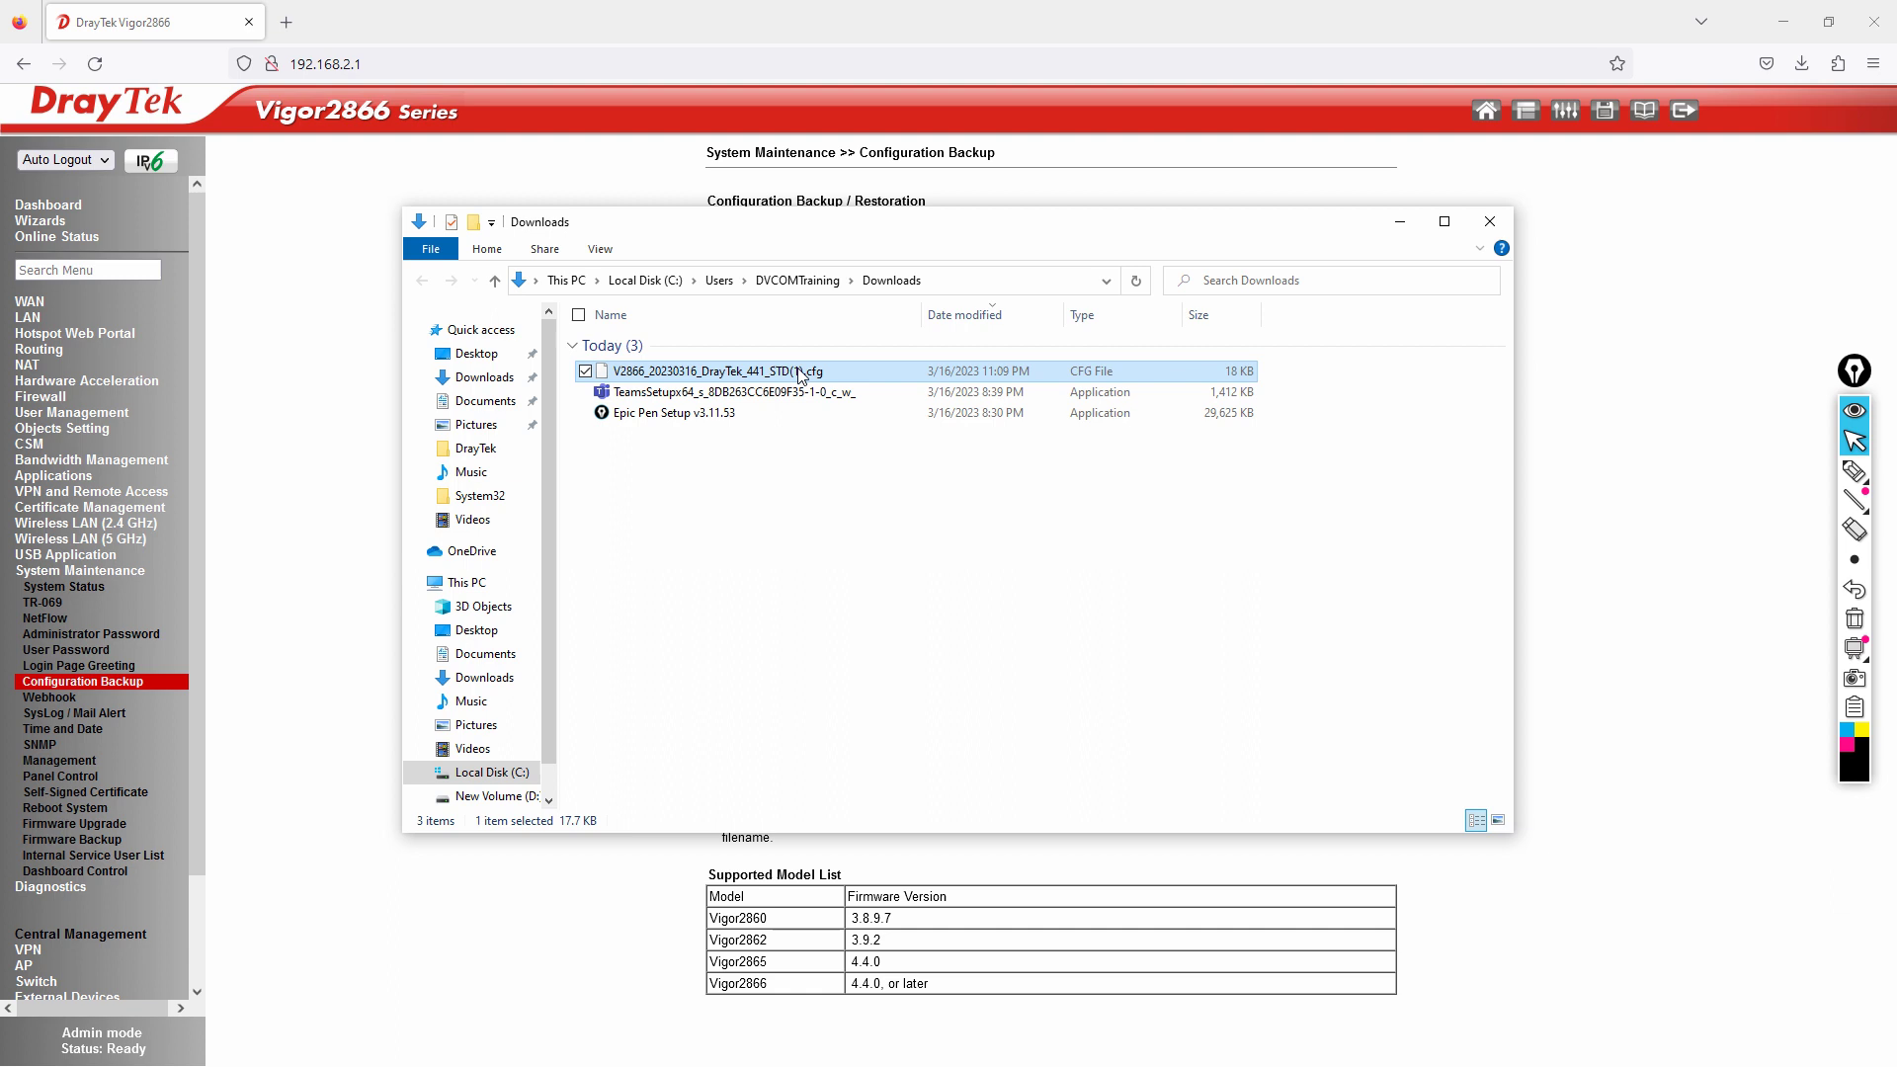
left_click(802, 370)
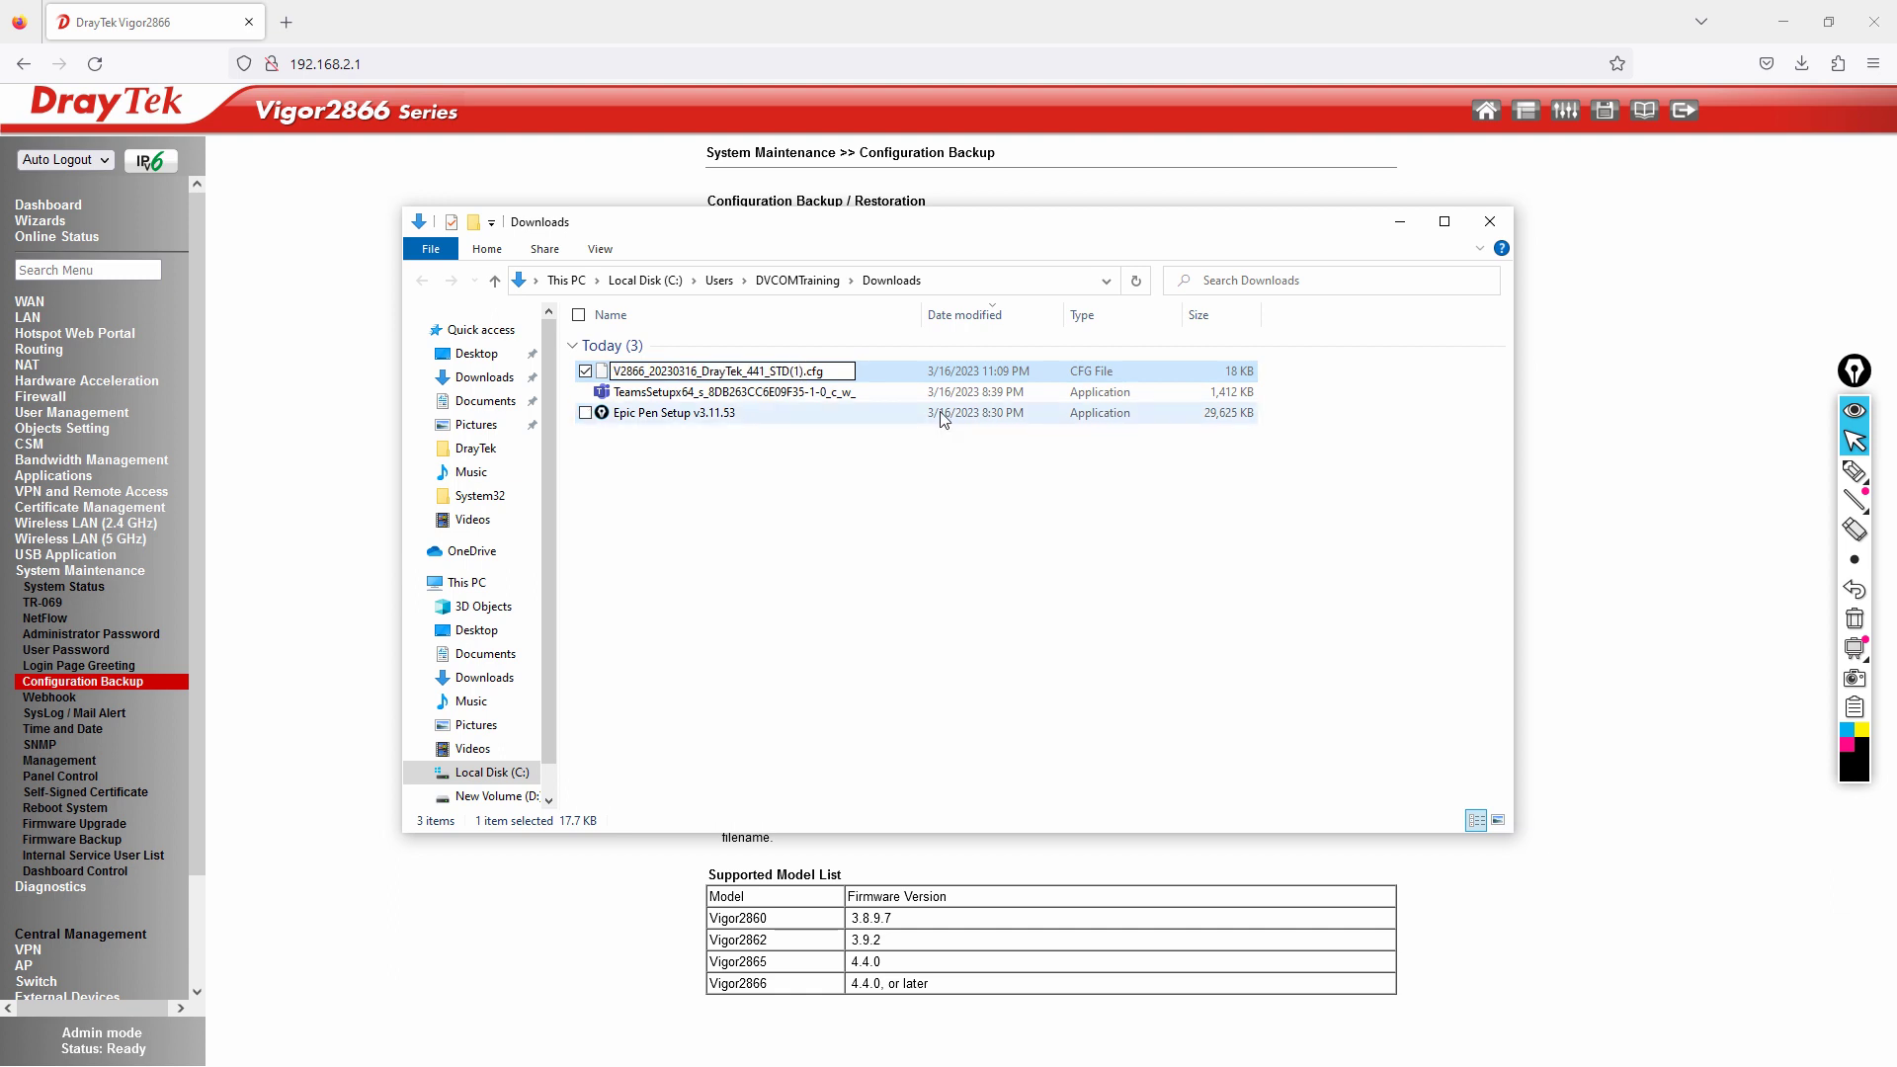
key("Delete")
key("BackSpace")
key("BackSpace")
left_click(791, 536)
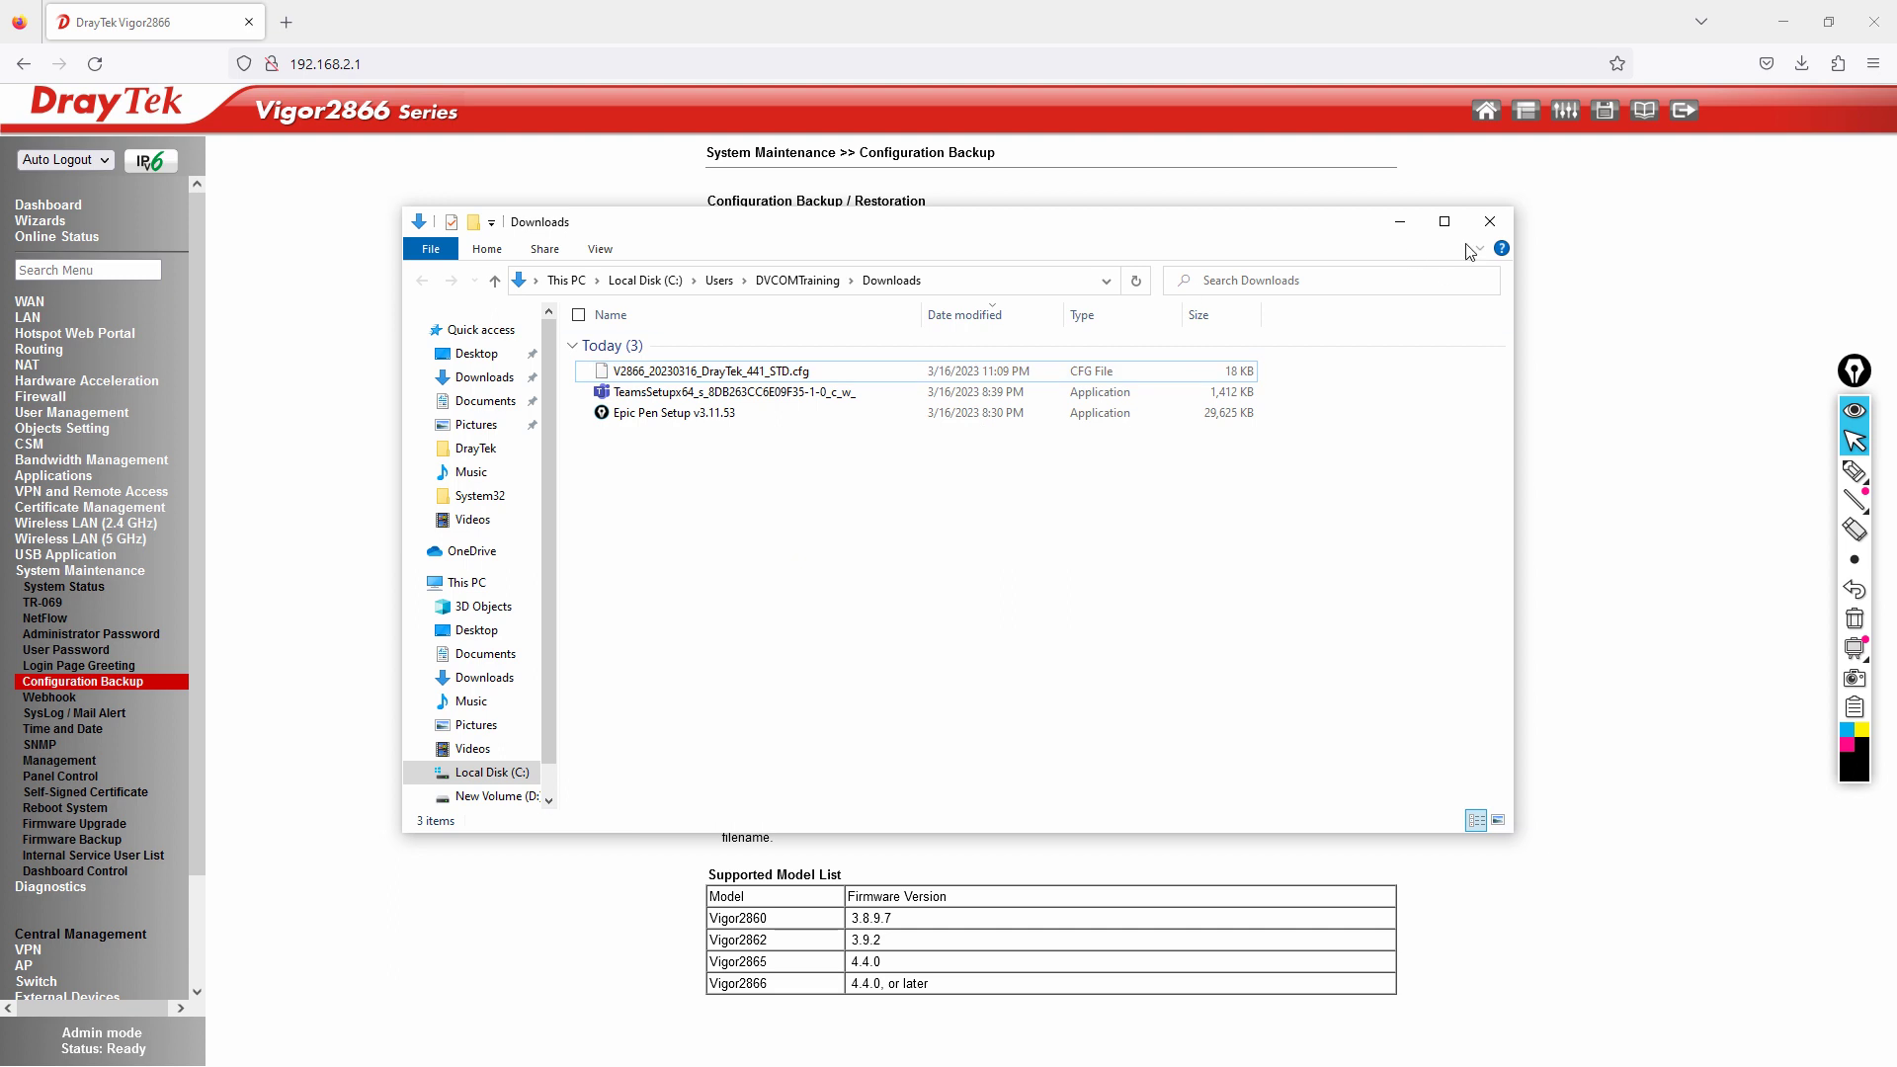
left_click(1490, 221)
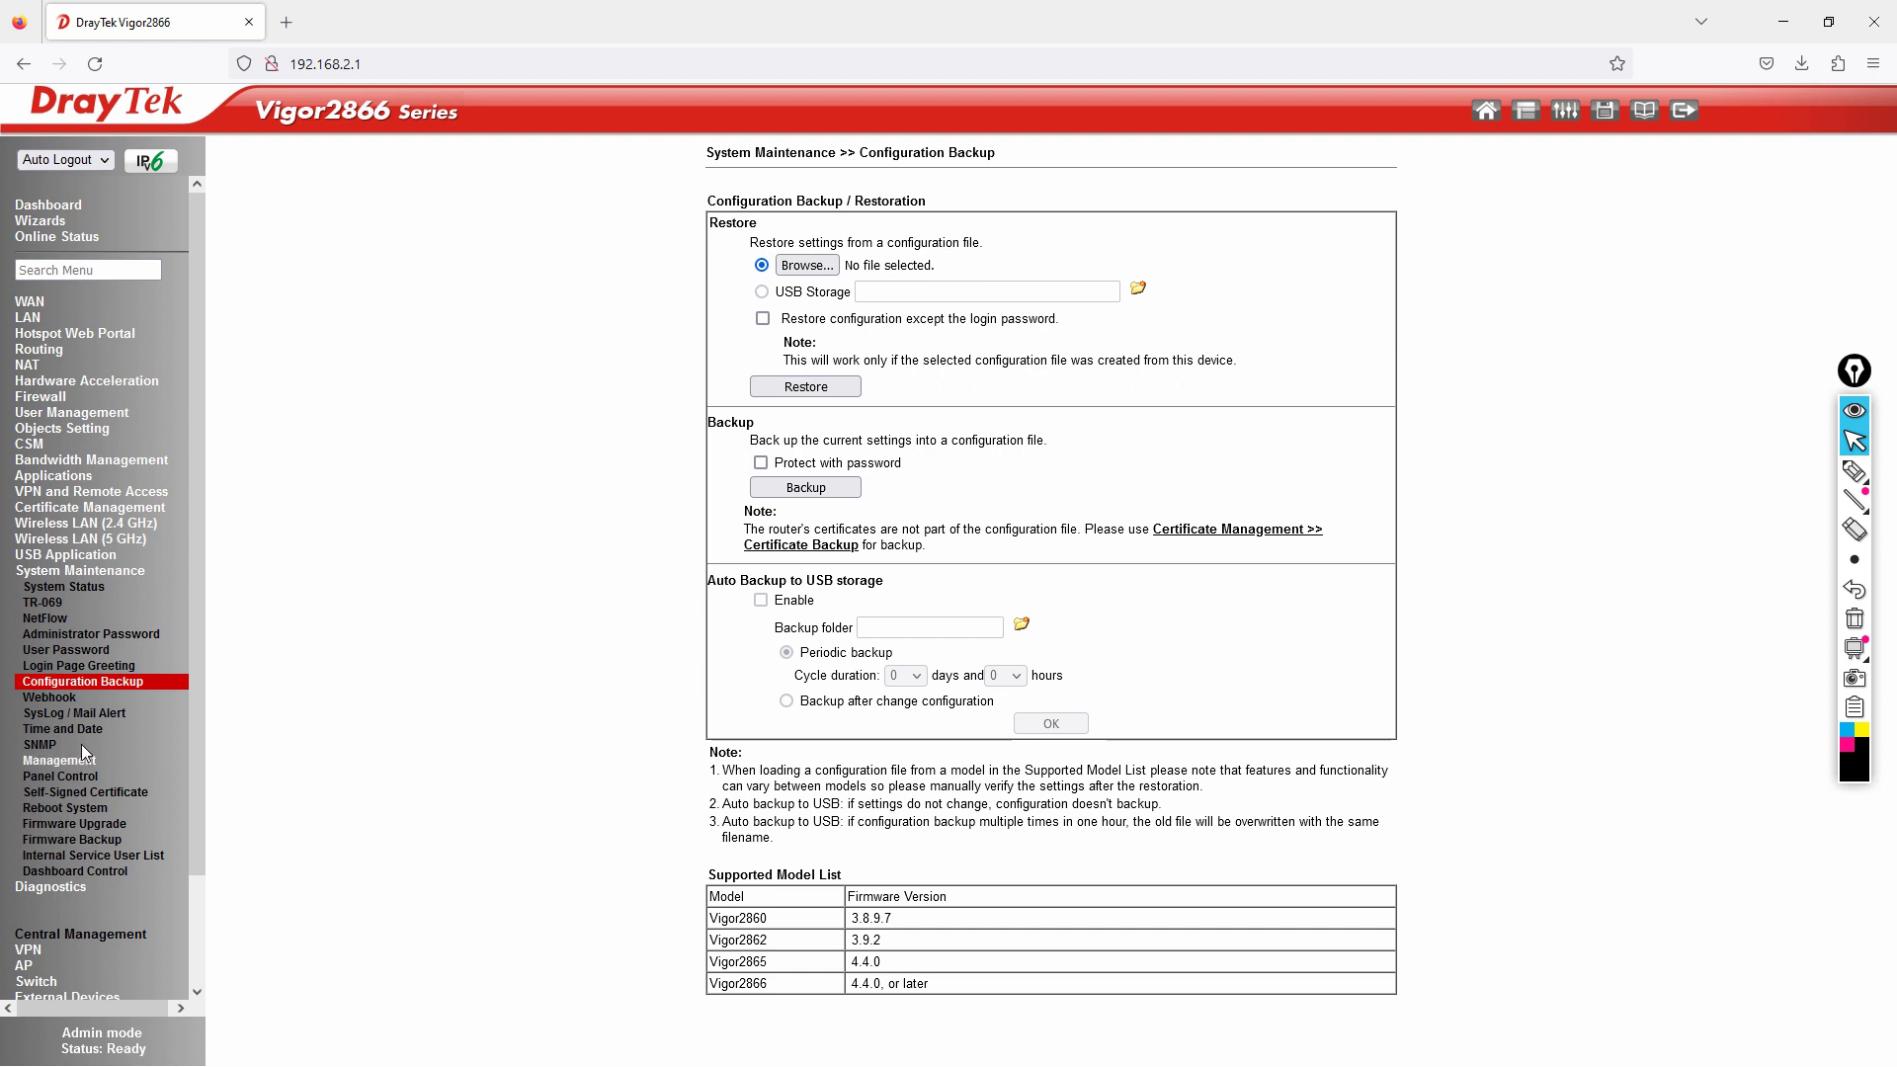
On Reboot System, choose 'Using factory default configuration' and reboot the router now.
left_click(69, 809)
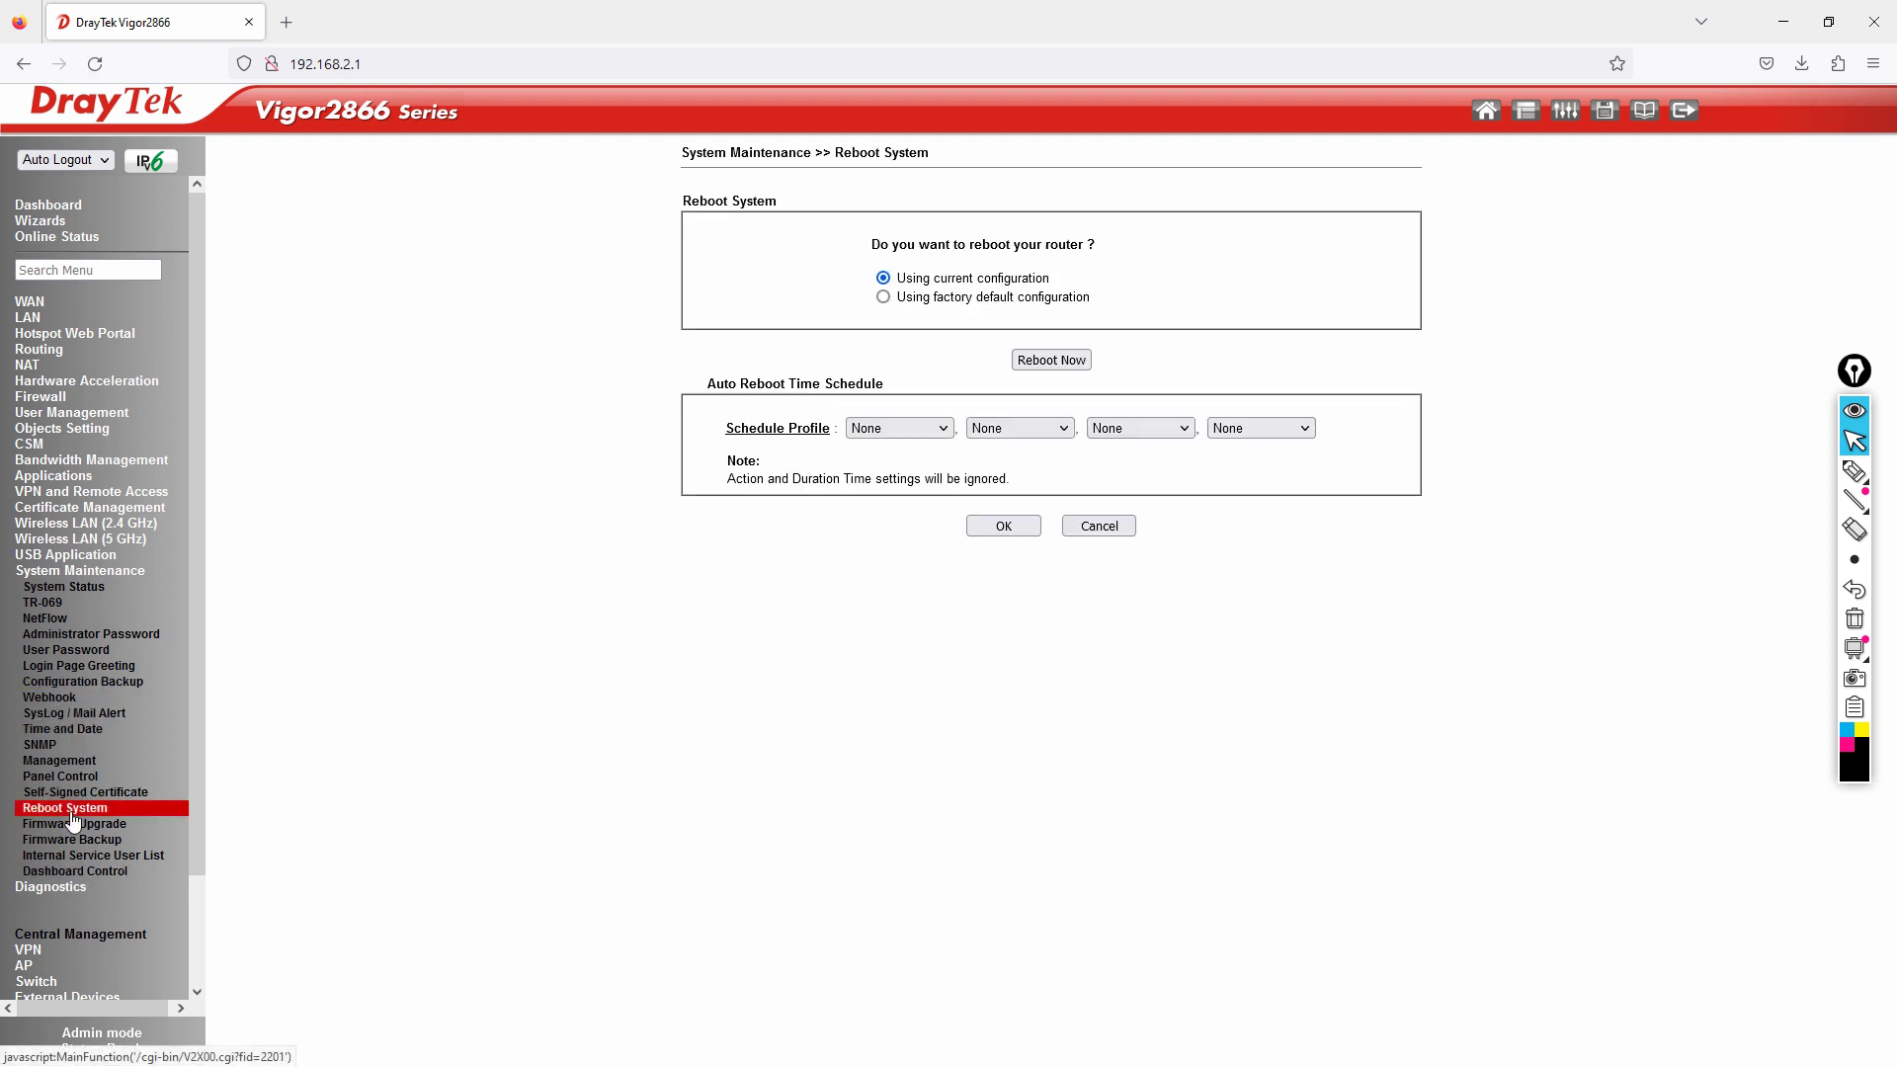
left_click(882, 298)
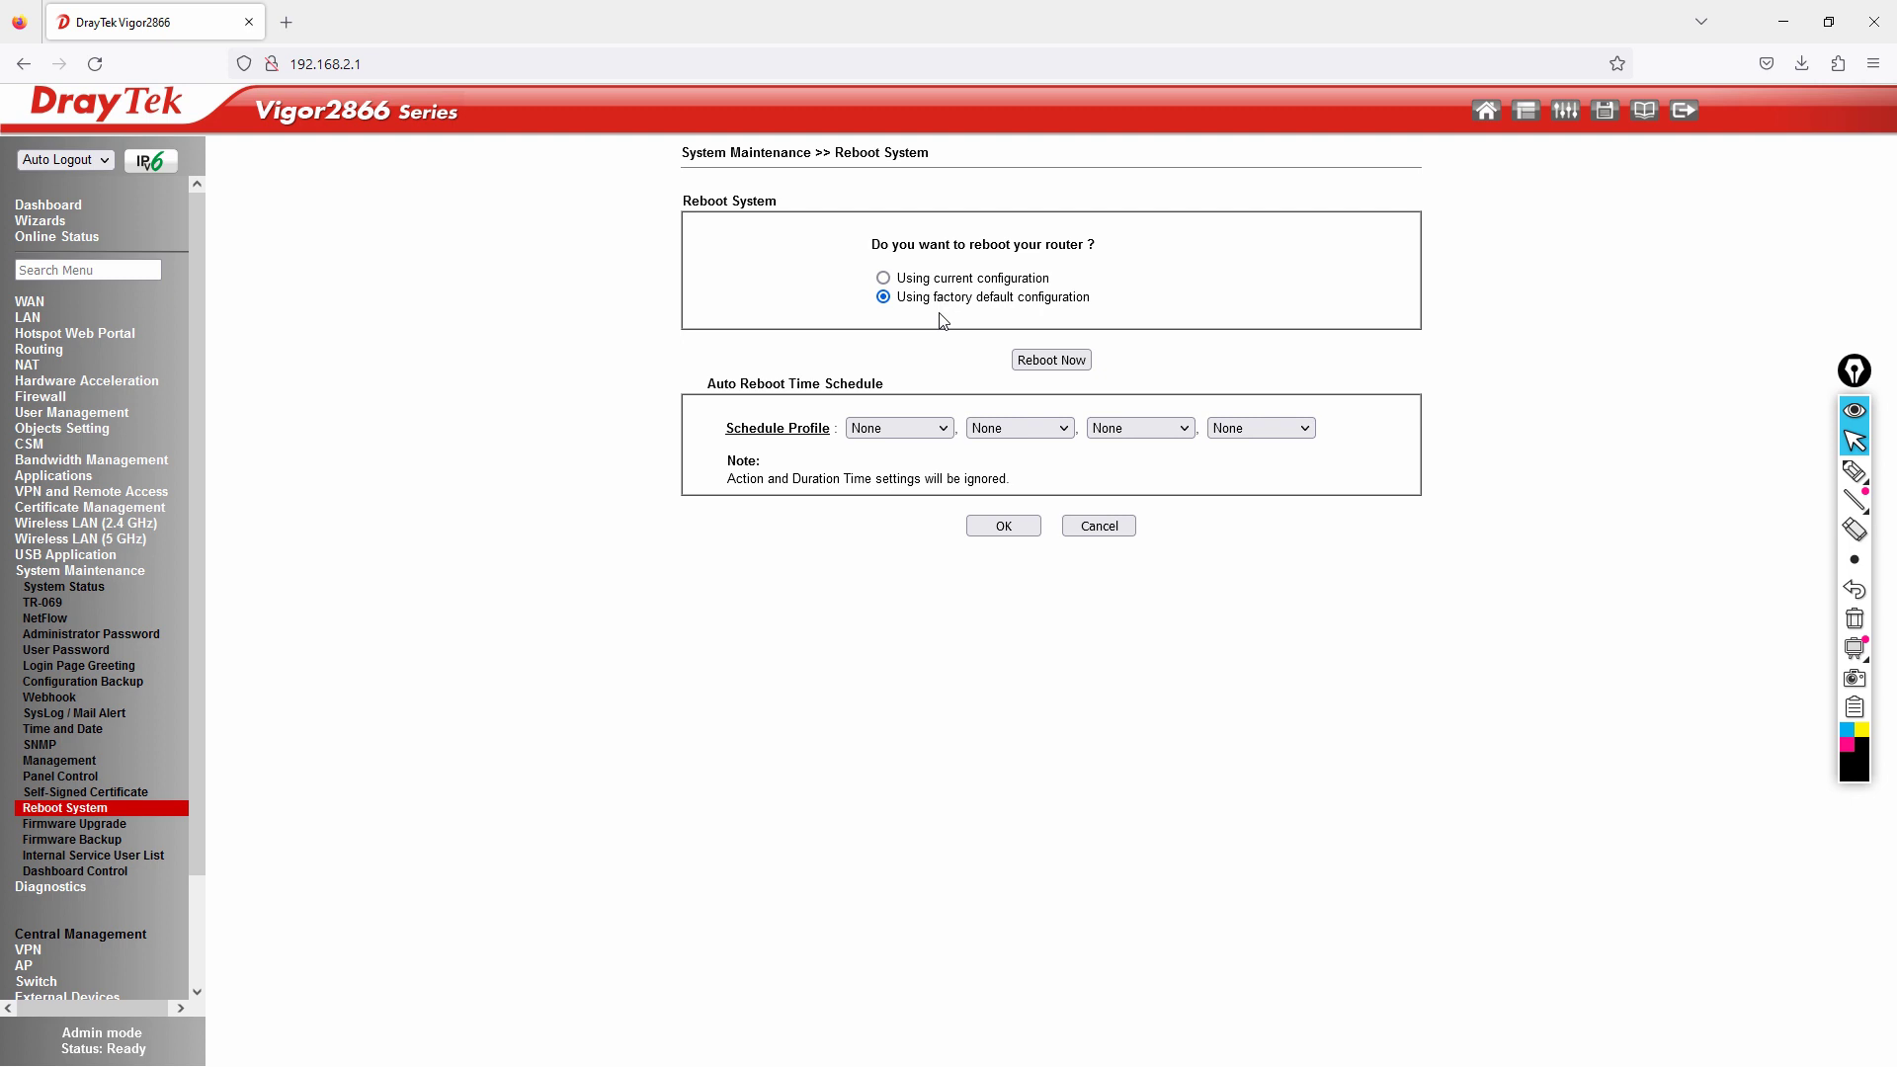
left_click(1041, 365)
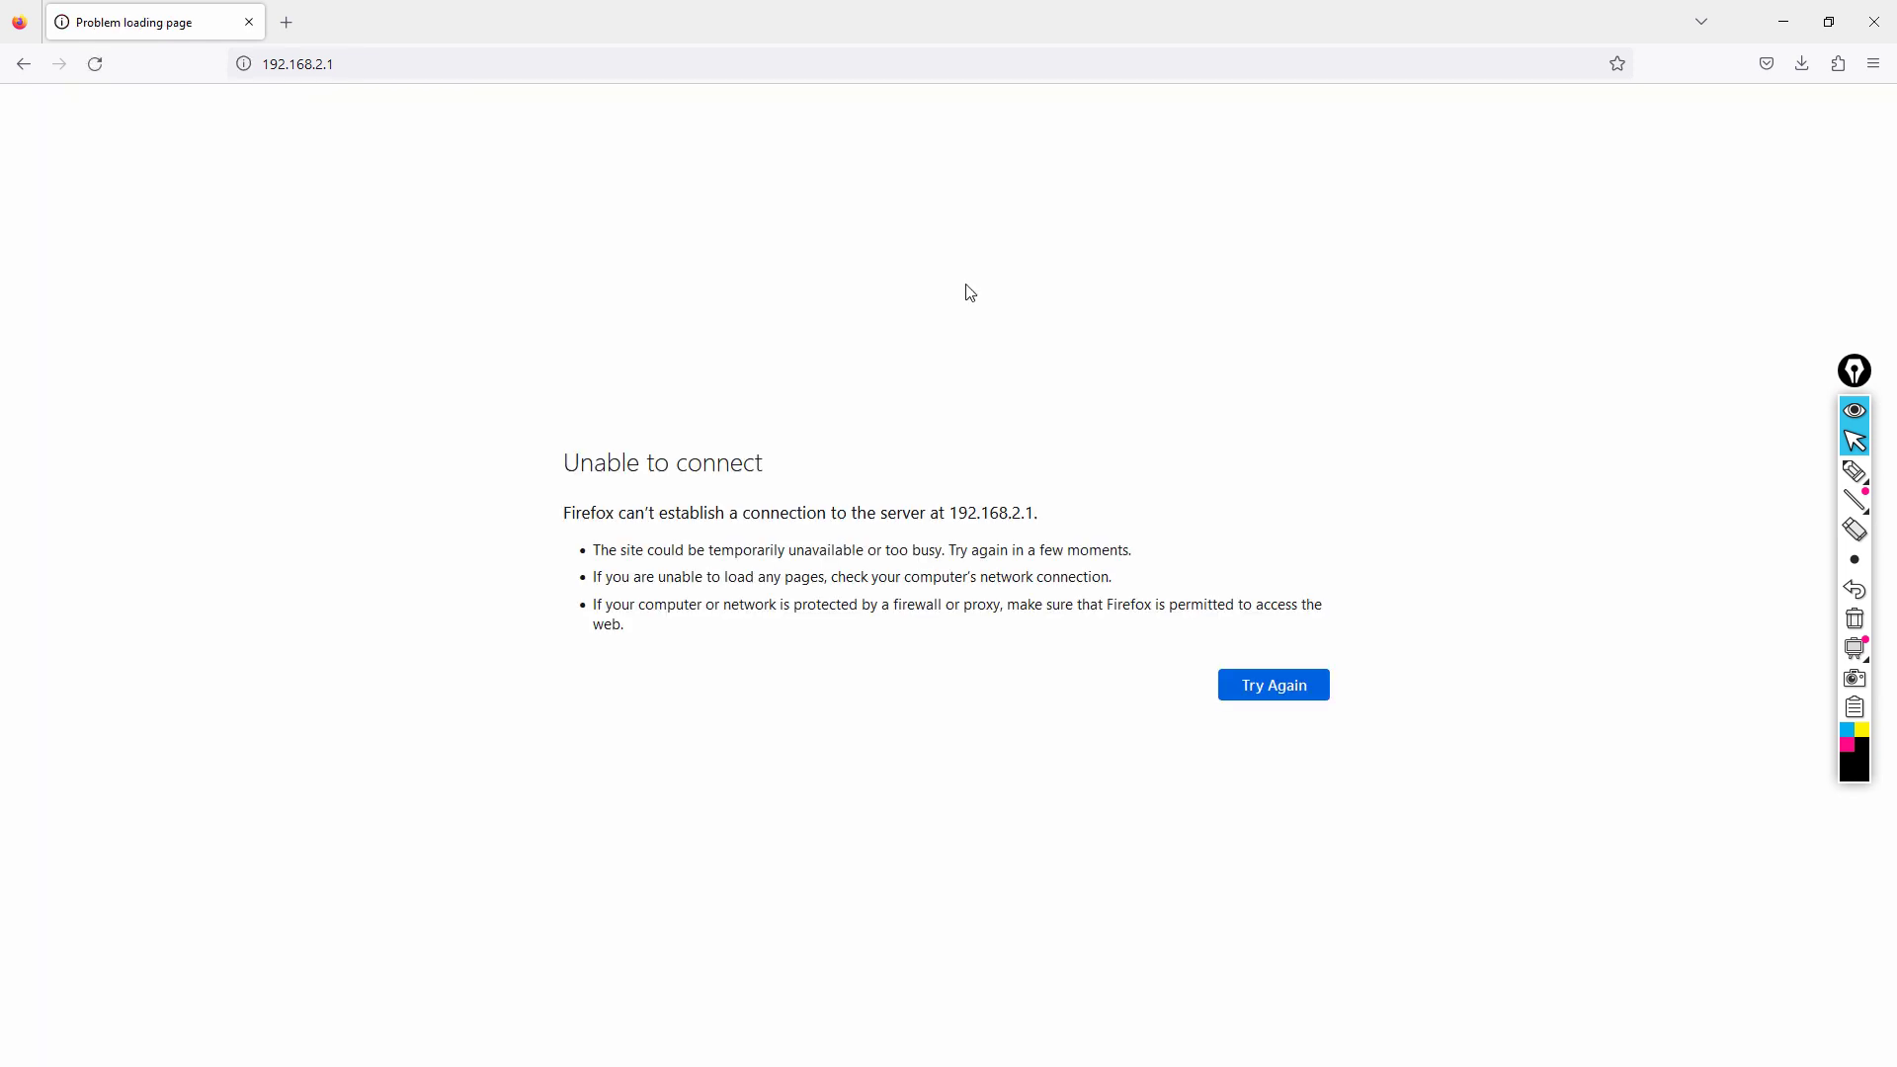
Open Command Prompt via Run (cmd) and start 'ping -t 192.168.1.1'.
key("alt+Tab")
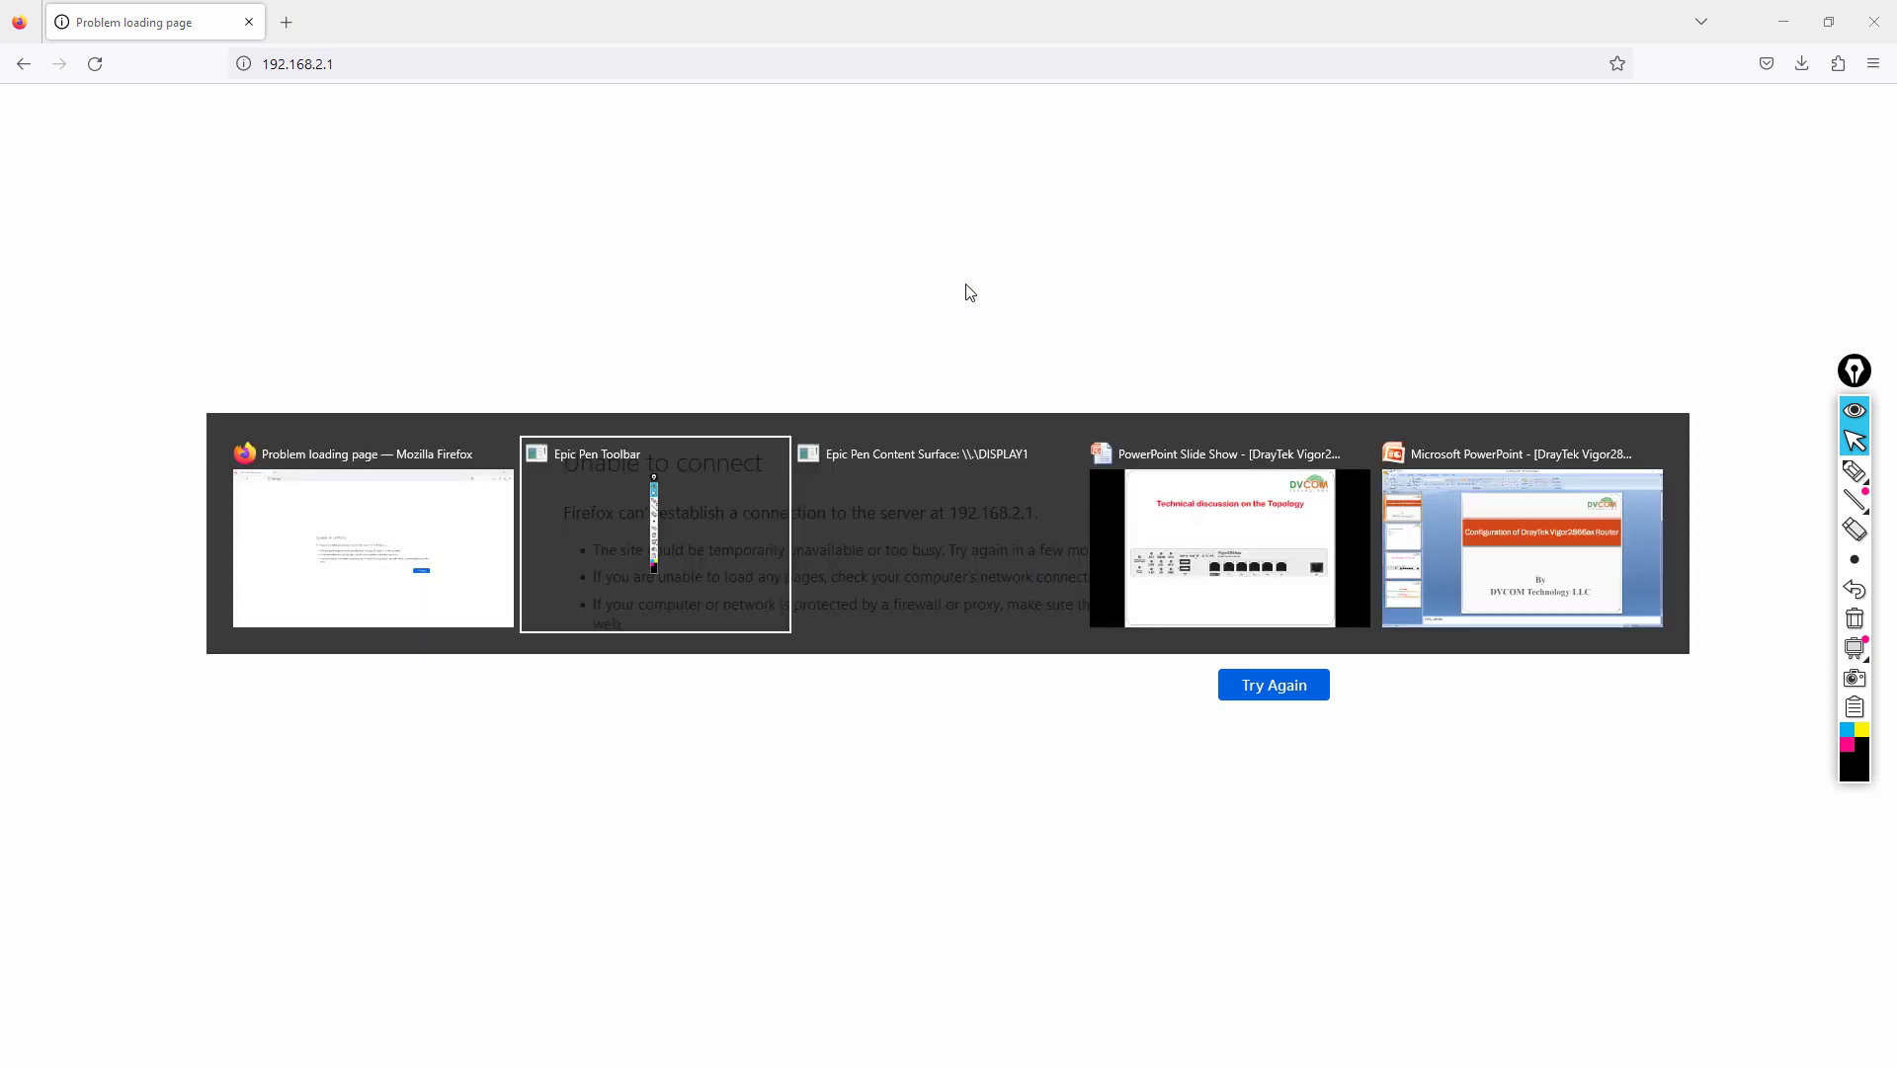
key("super+r")
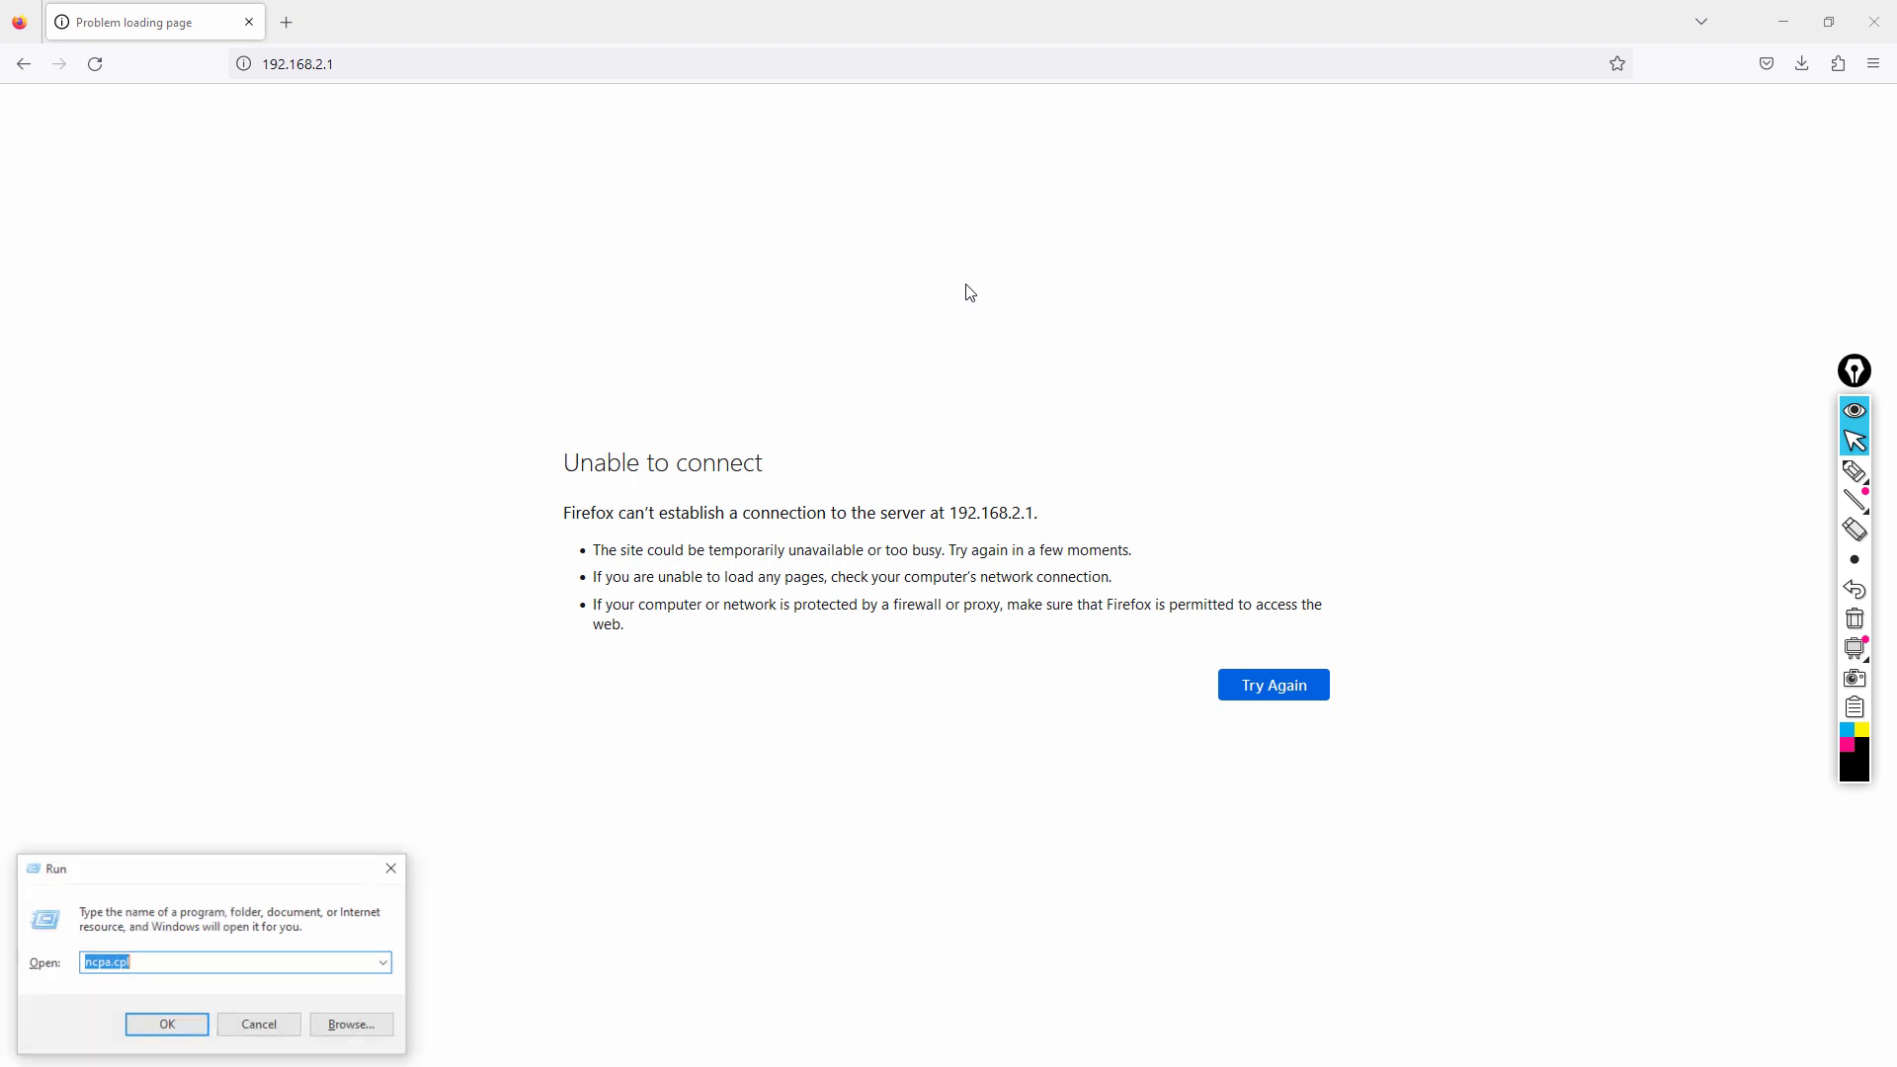
type("cmd")
key("Return")
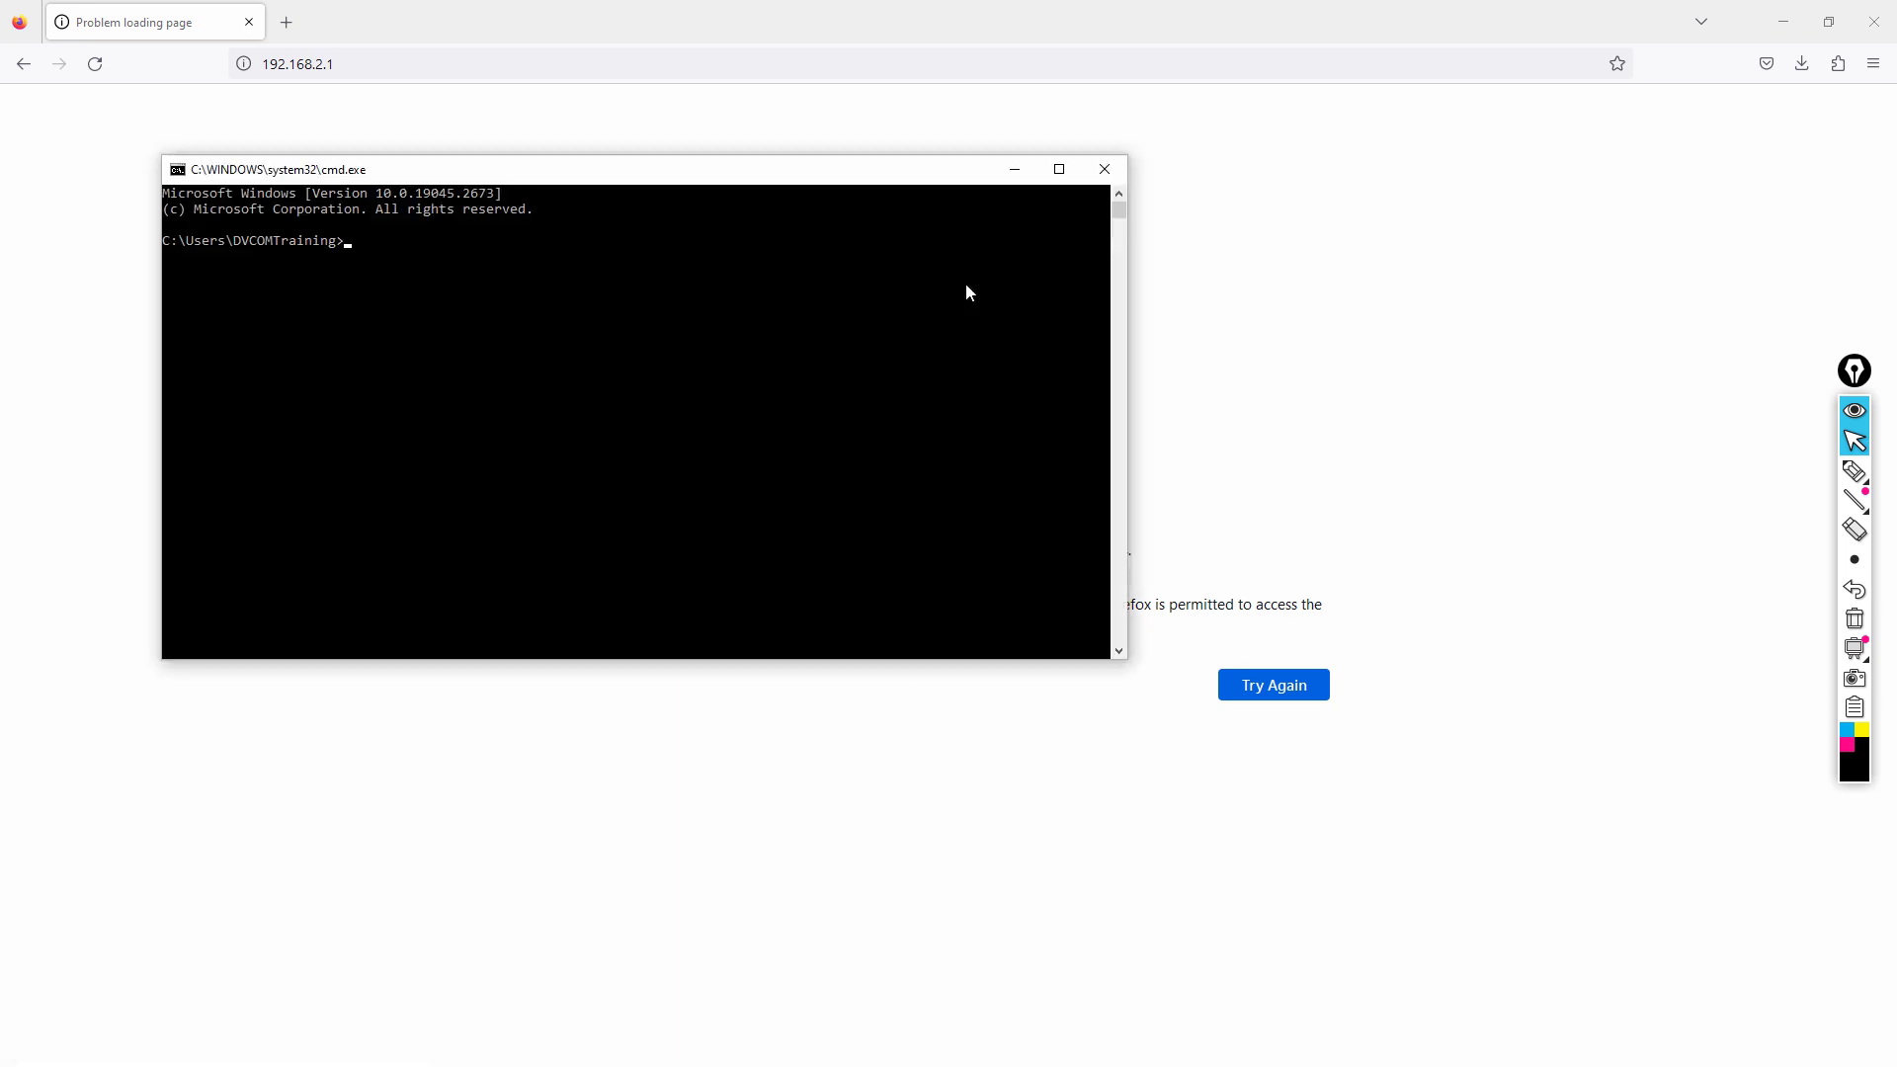
type("ping -t 192.168.1.1")
key("Return")
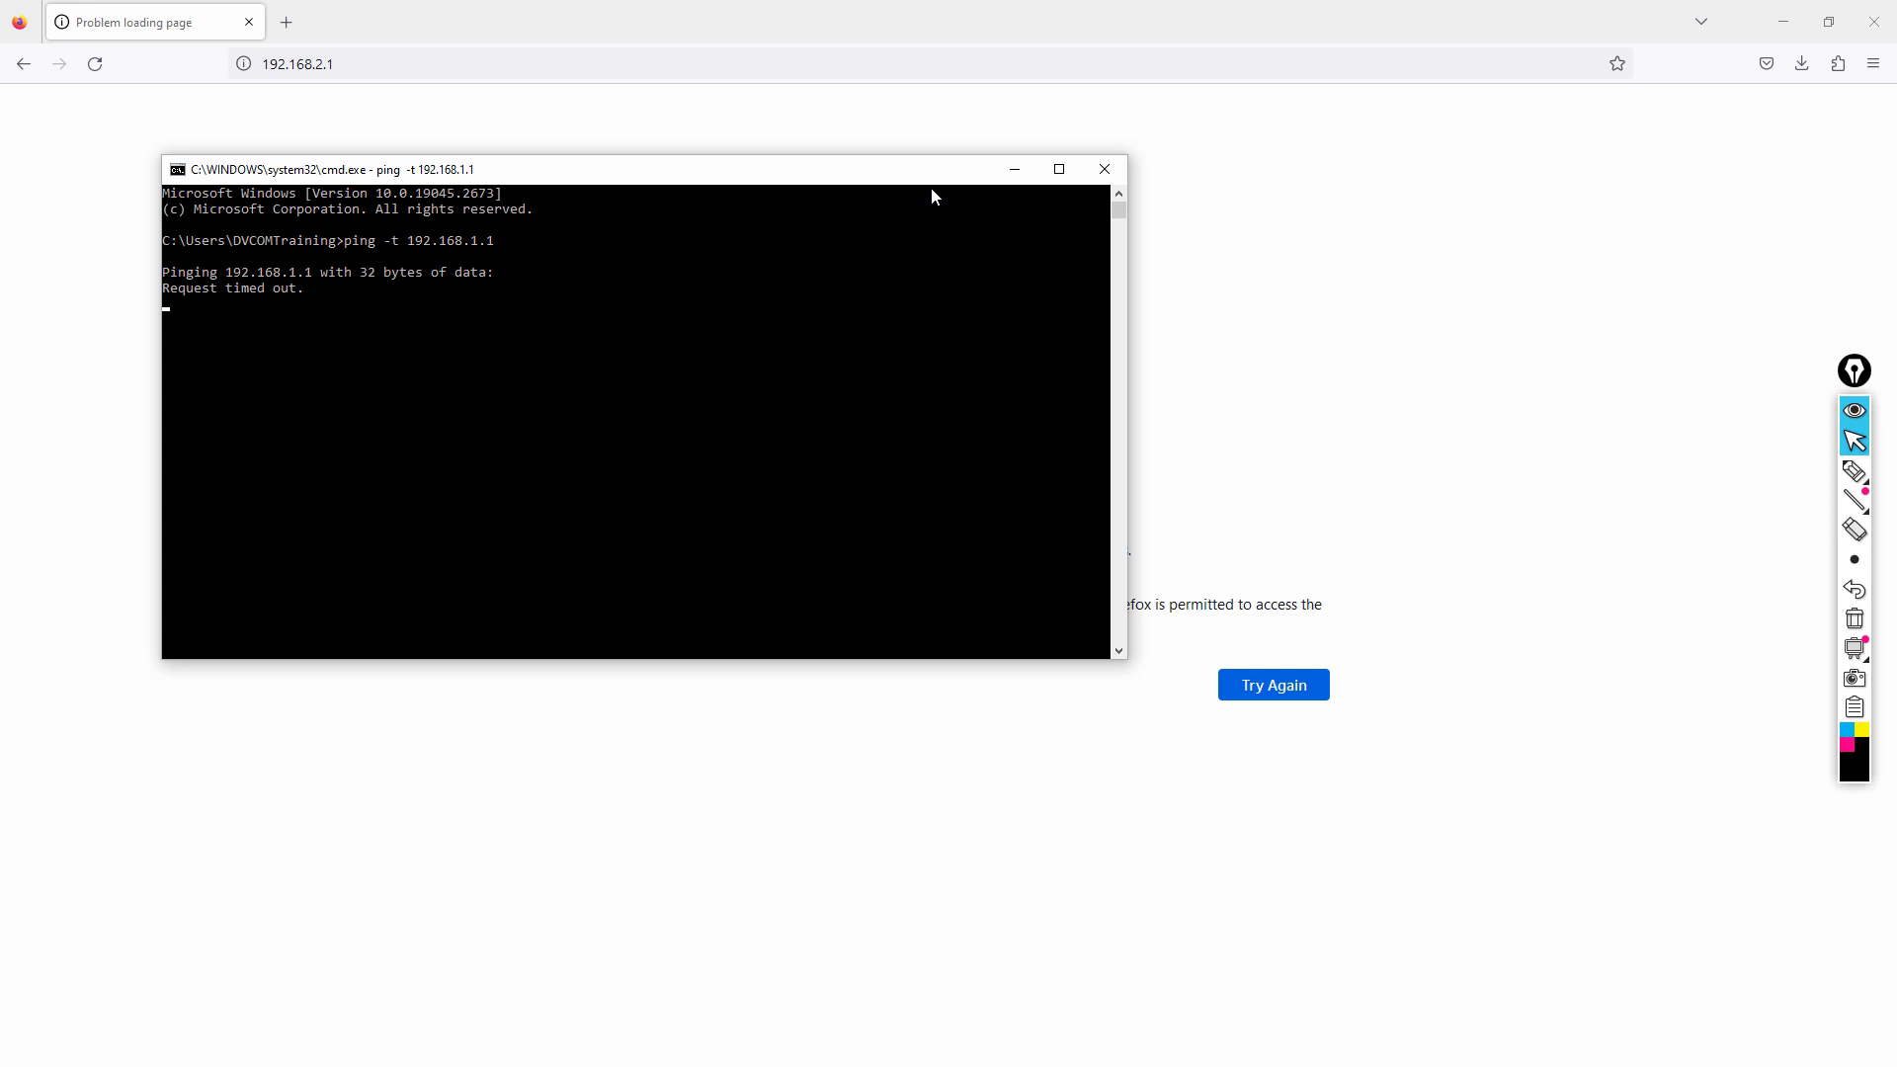
Move the Command Prompt window lower while the ping to 192.168.1.1 keeps timing out.
left_click_drag(910, 177, 953, 474)
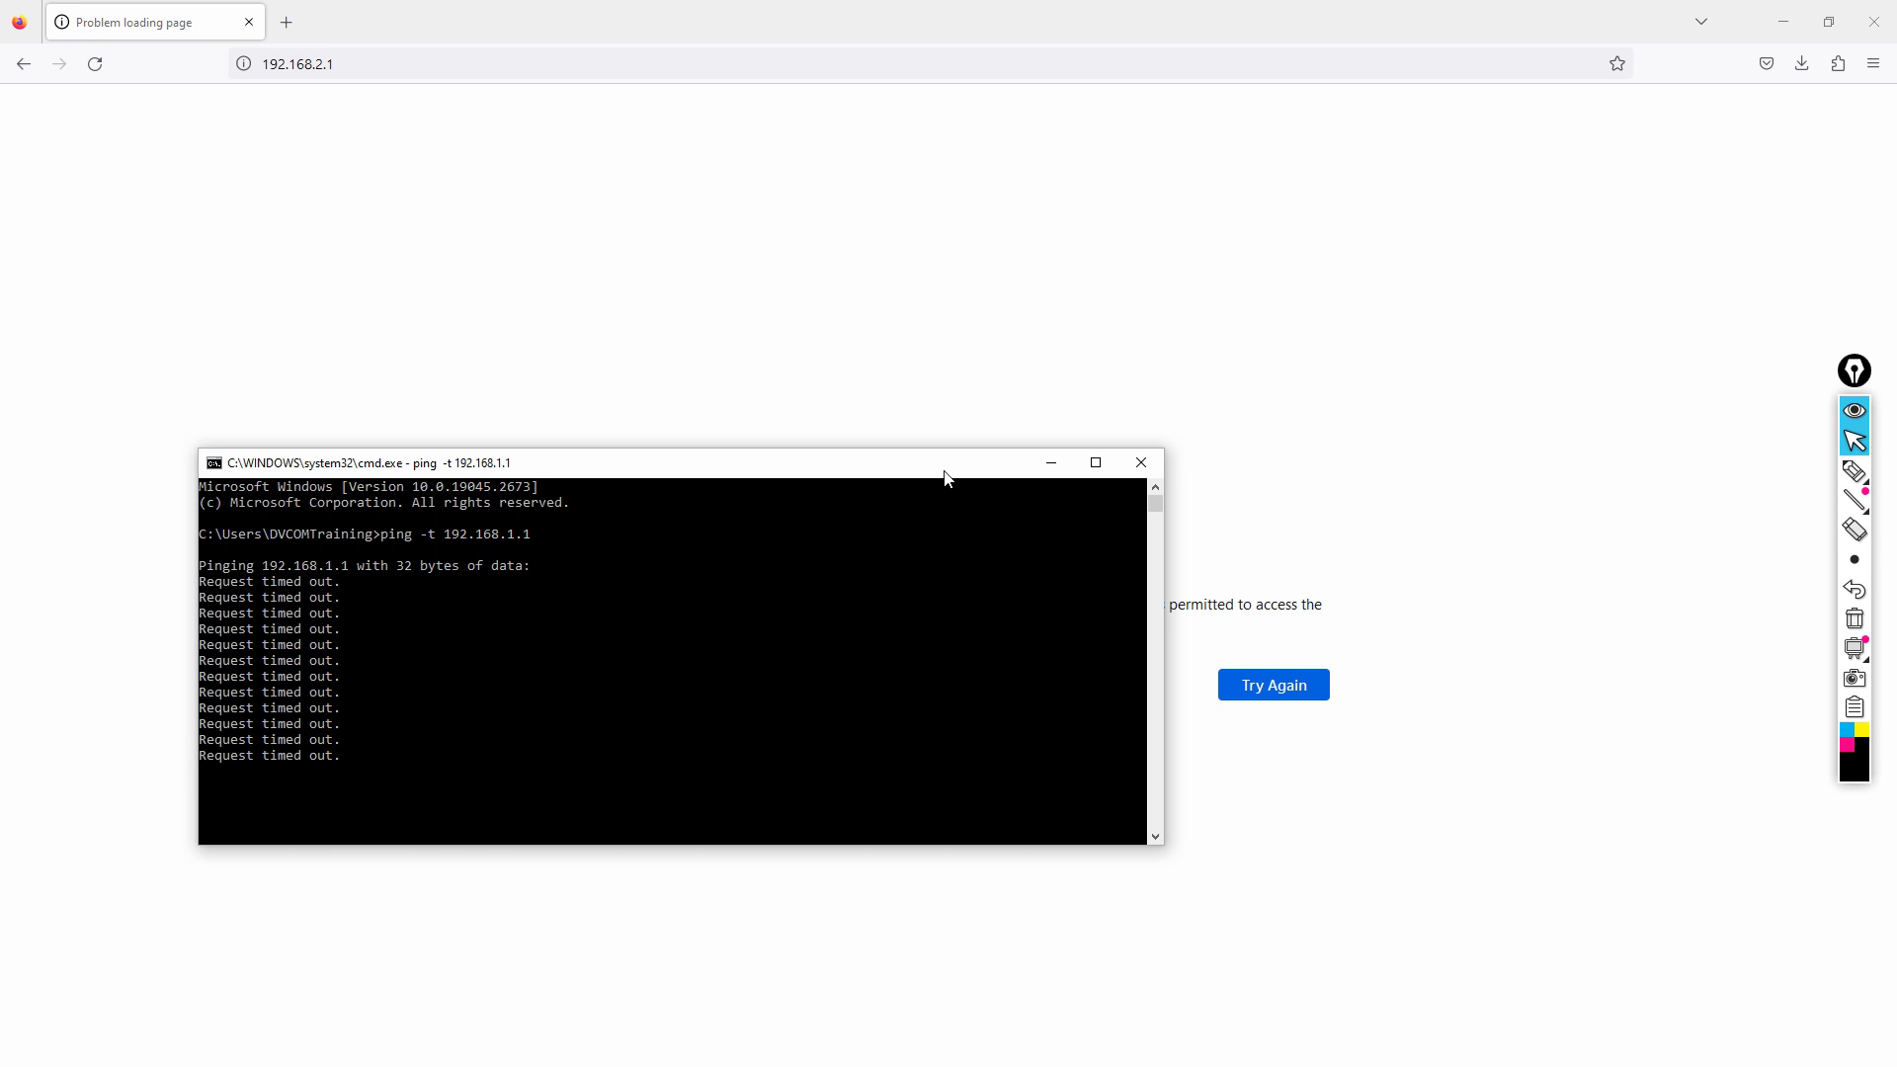
Open Network Connections via ncpa.cpl and disable the Wi-Fi adapter.
key("super+r")
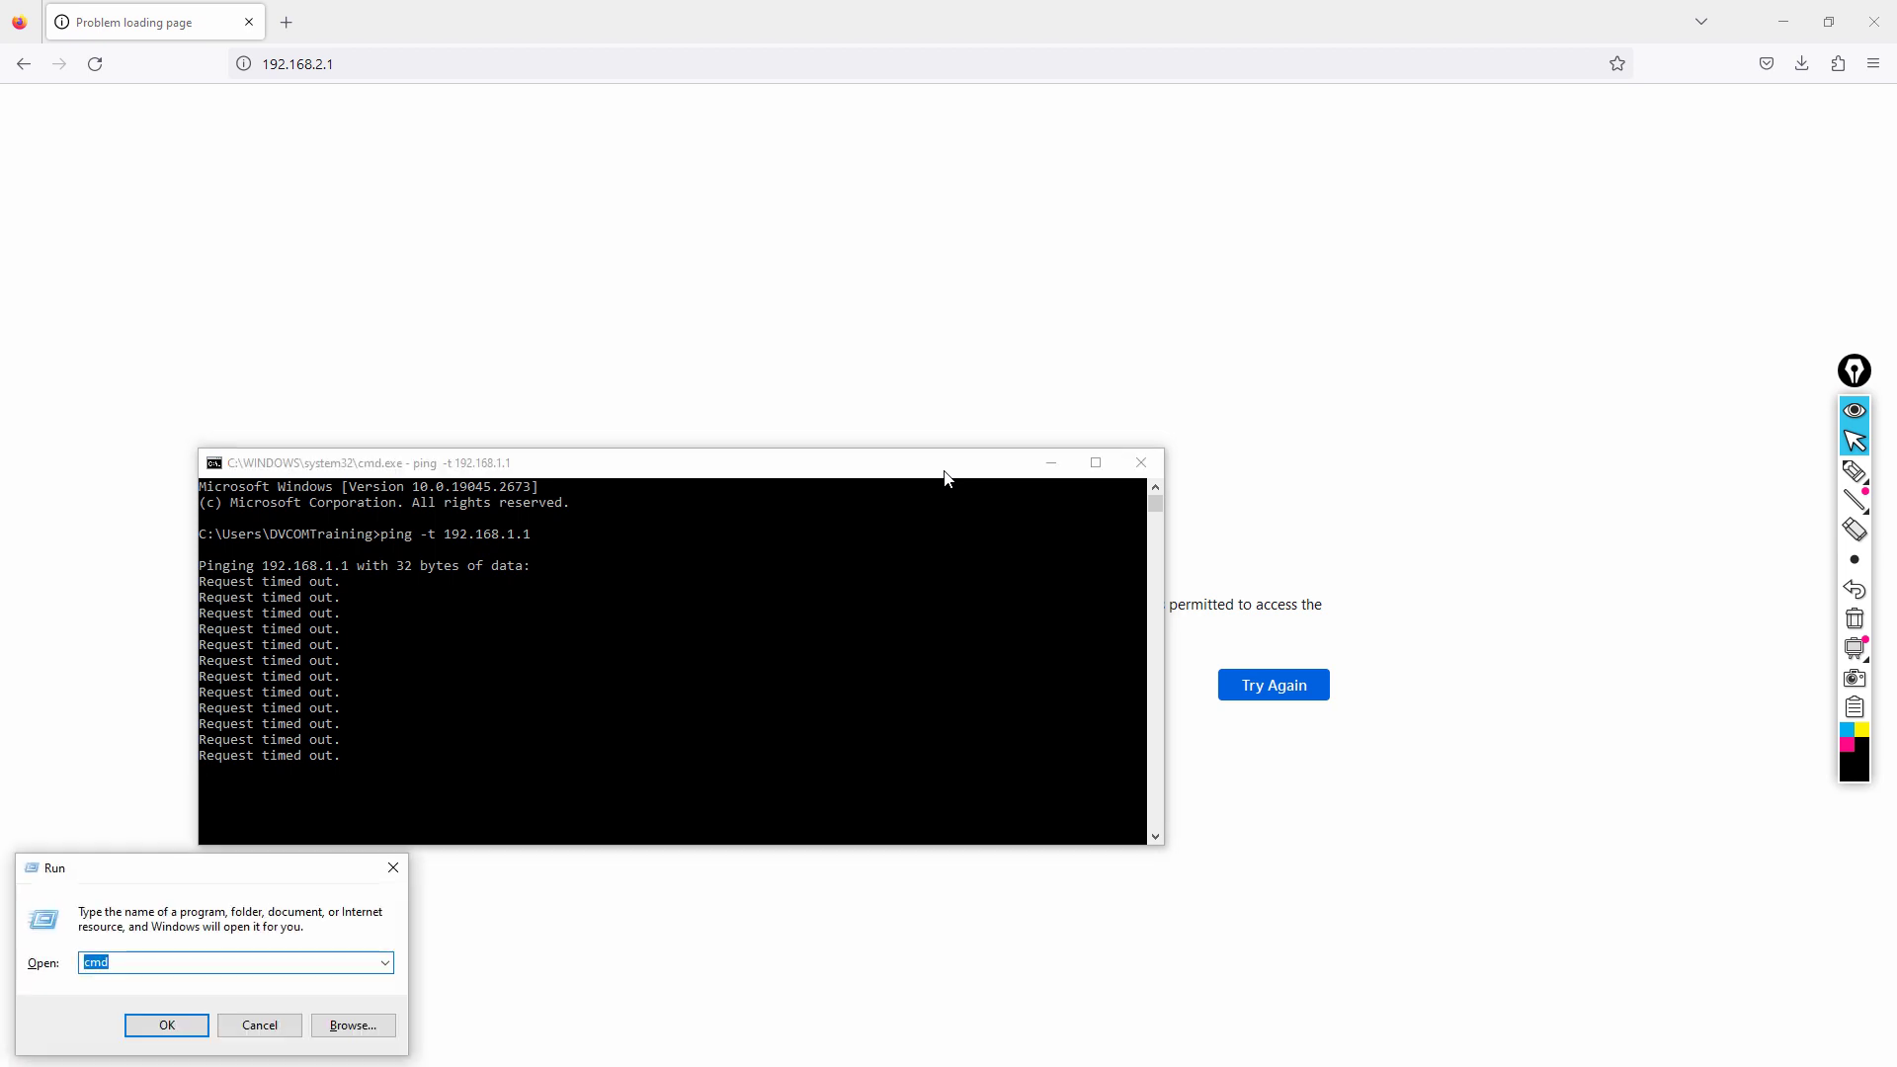
type("ncpa.cpl")
key("Return")
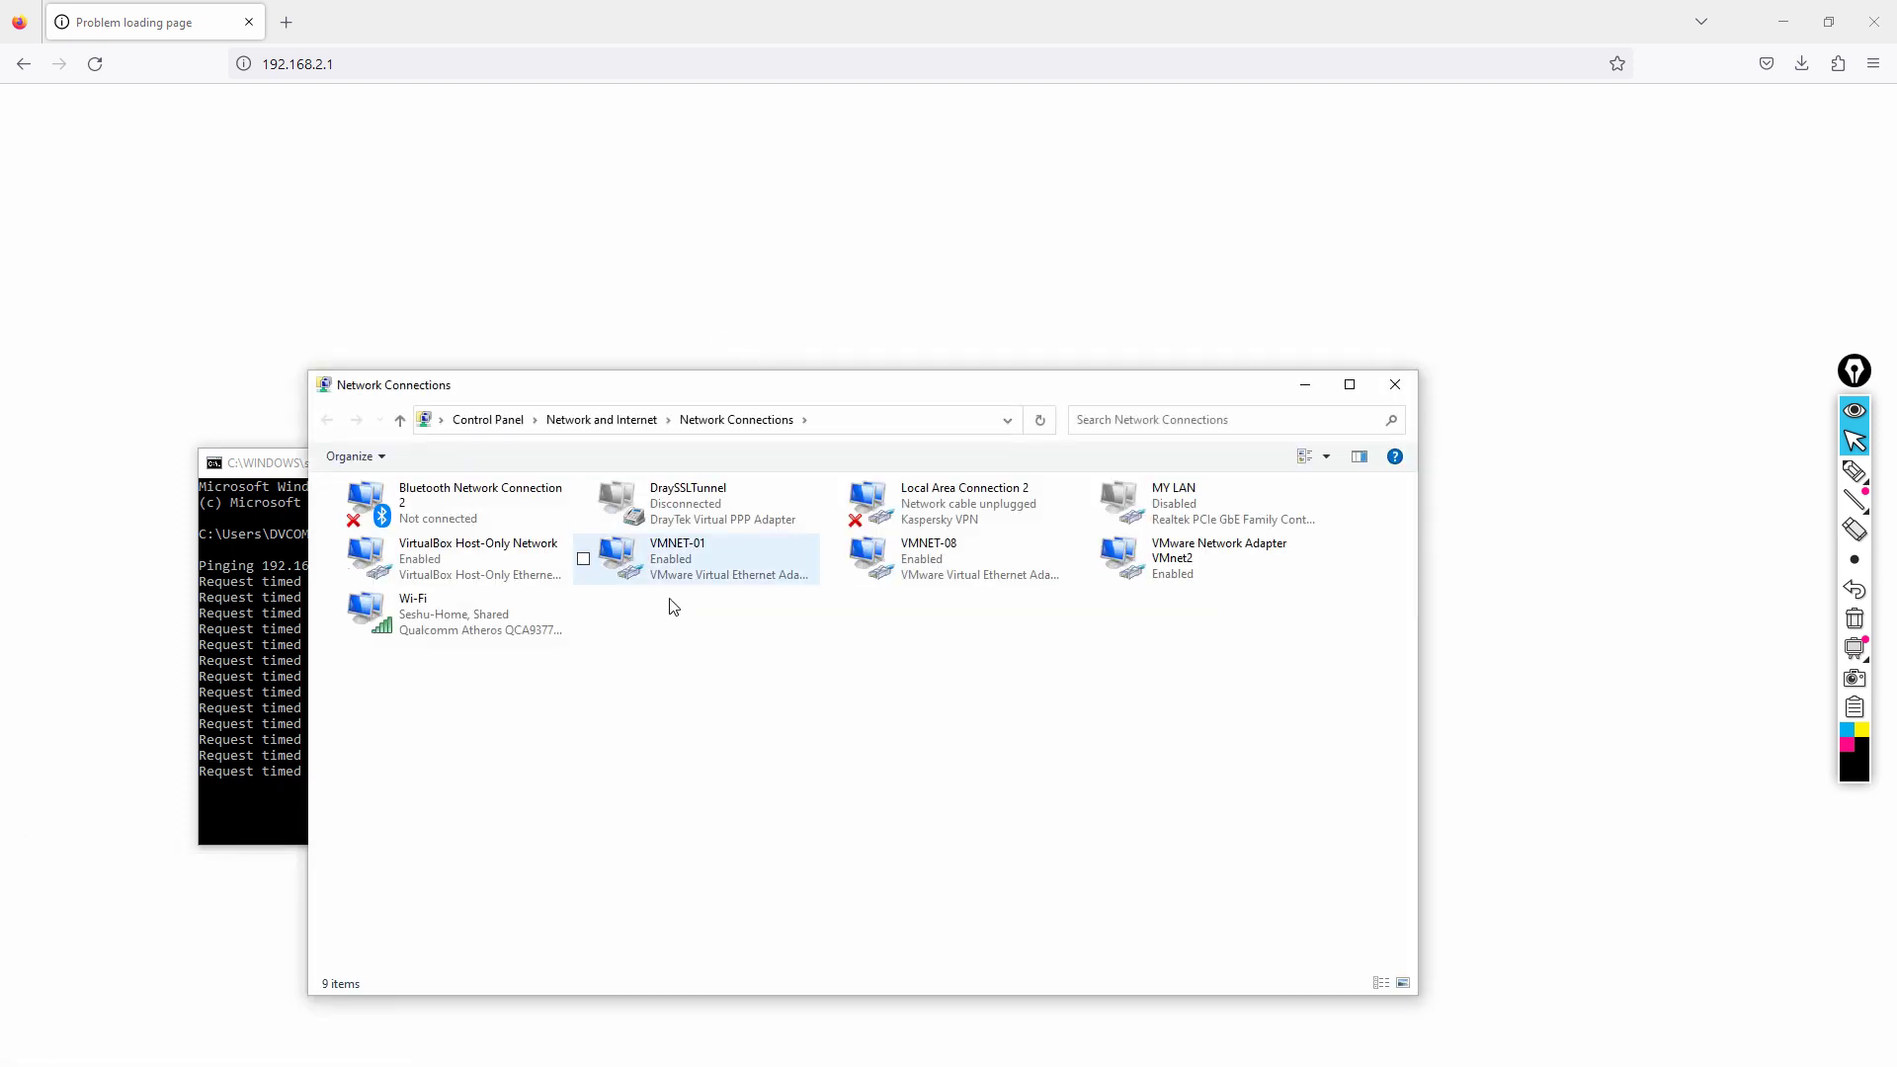
left_click(1275, 523)
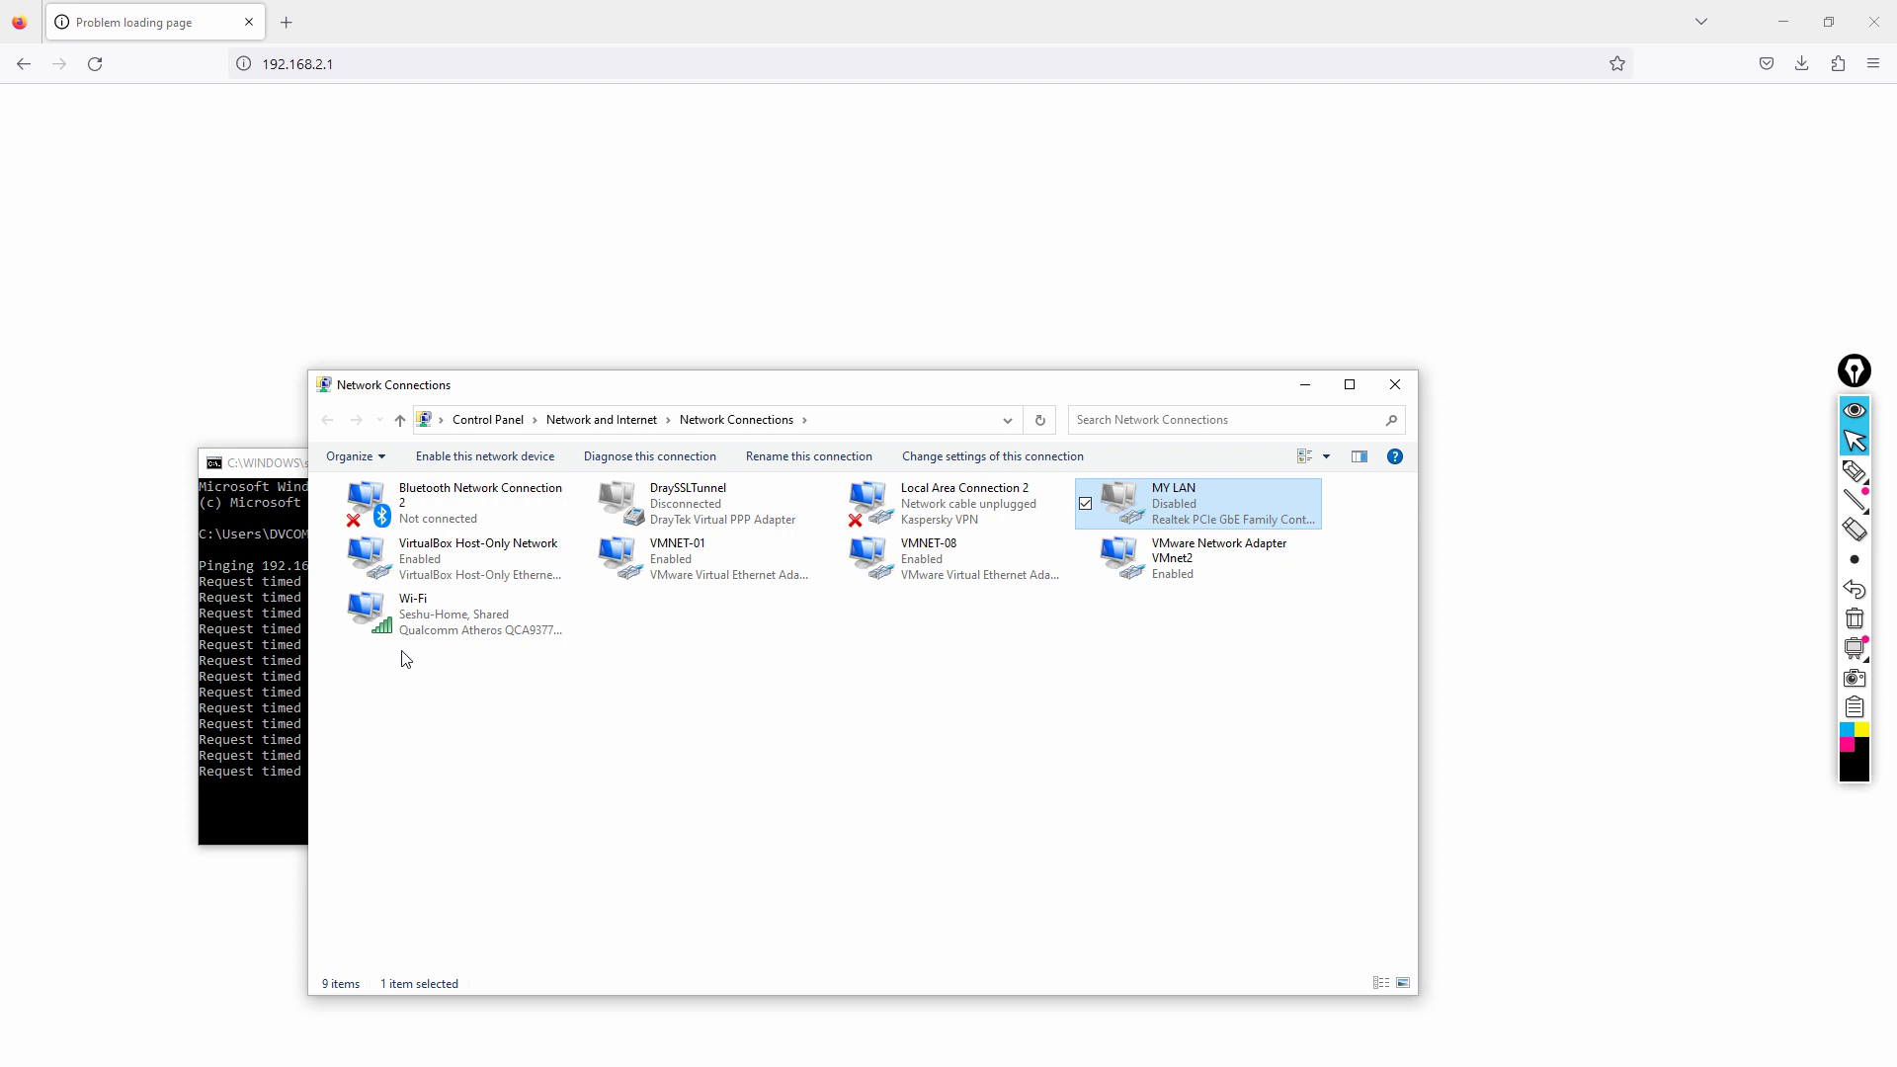
left_click(486, 637)
right_click(486, 637)
left_click(543, 660)
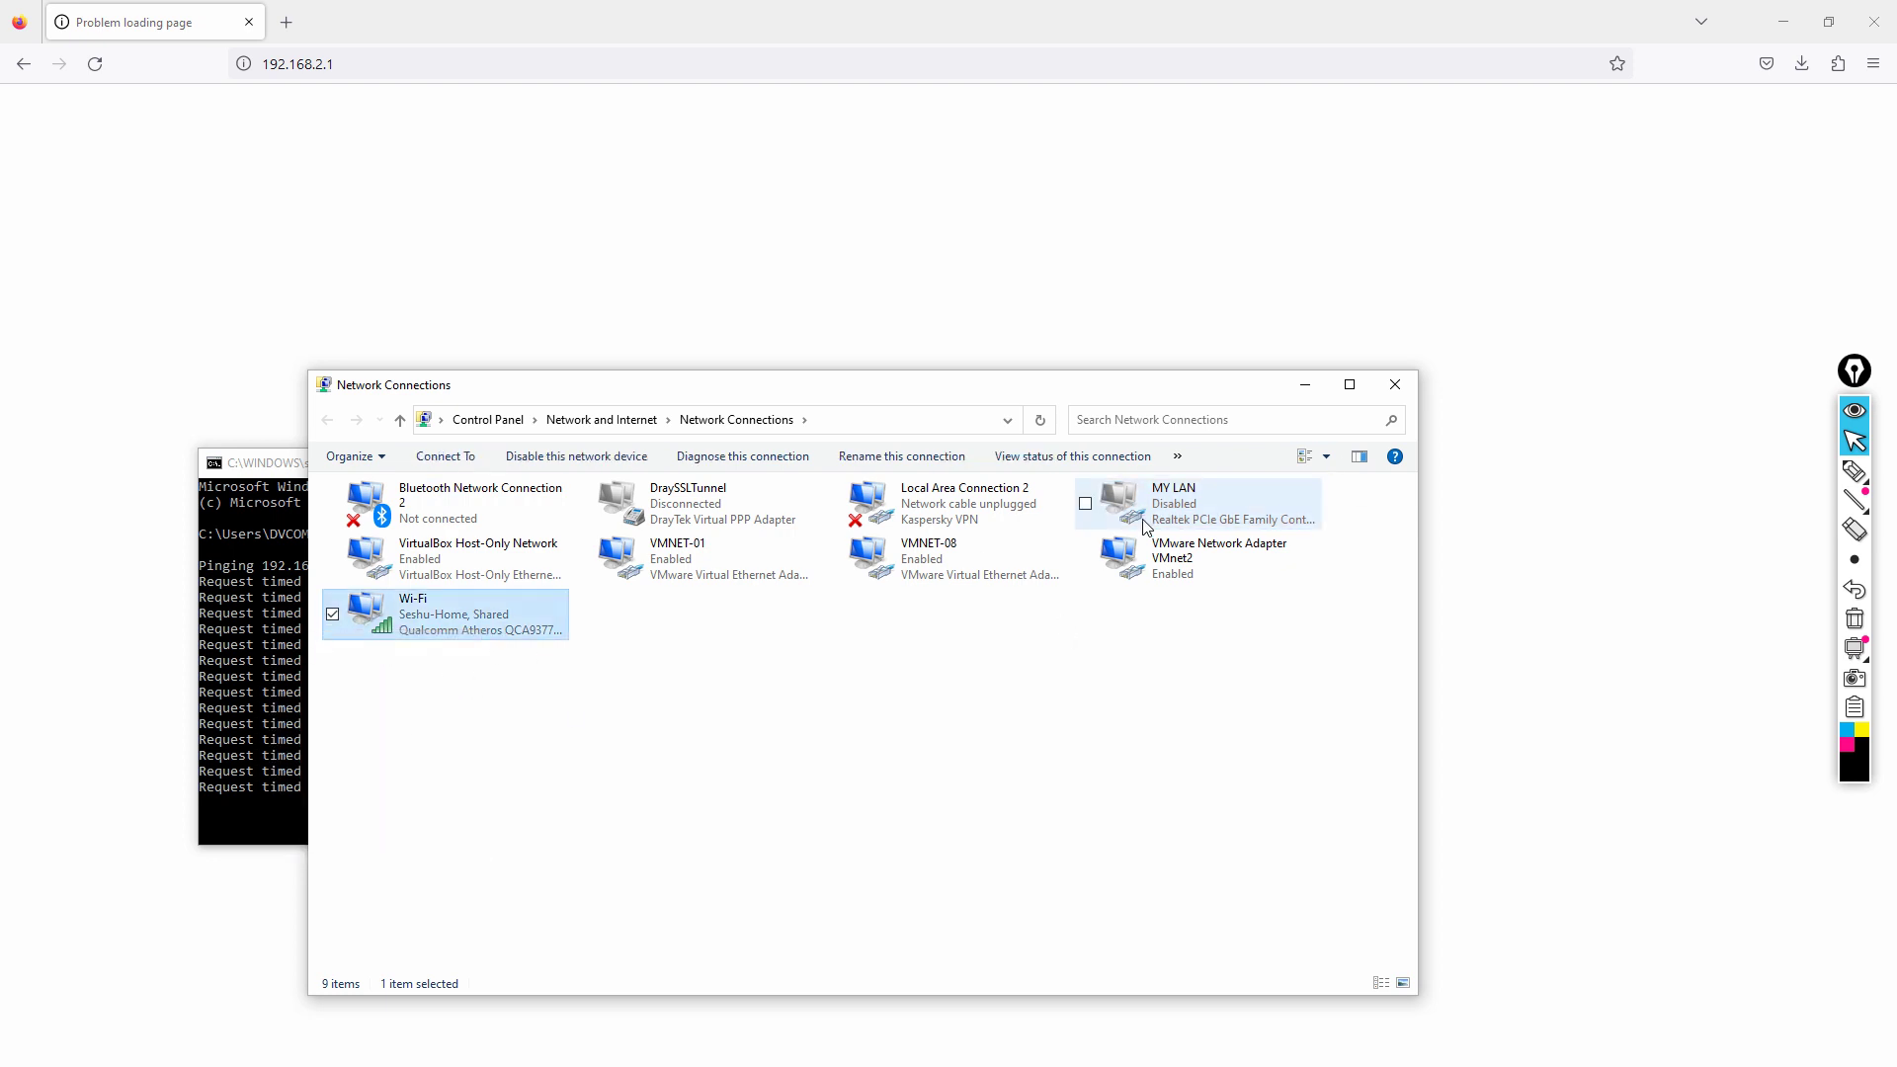
Enable the MY LAN adapter and check that the ping to 192.168.1.1 now gets replies.
left_click(1166, 509)
right_click(1163, 502)
left_click(1037, 513)
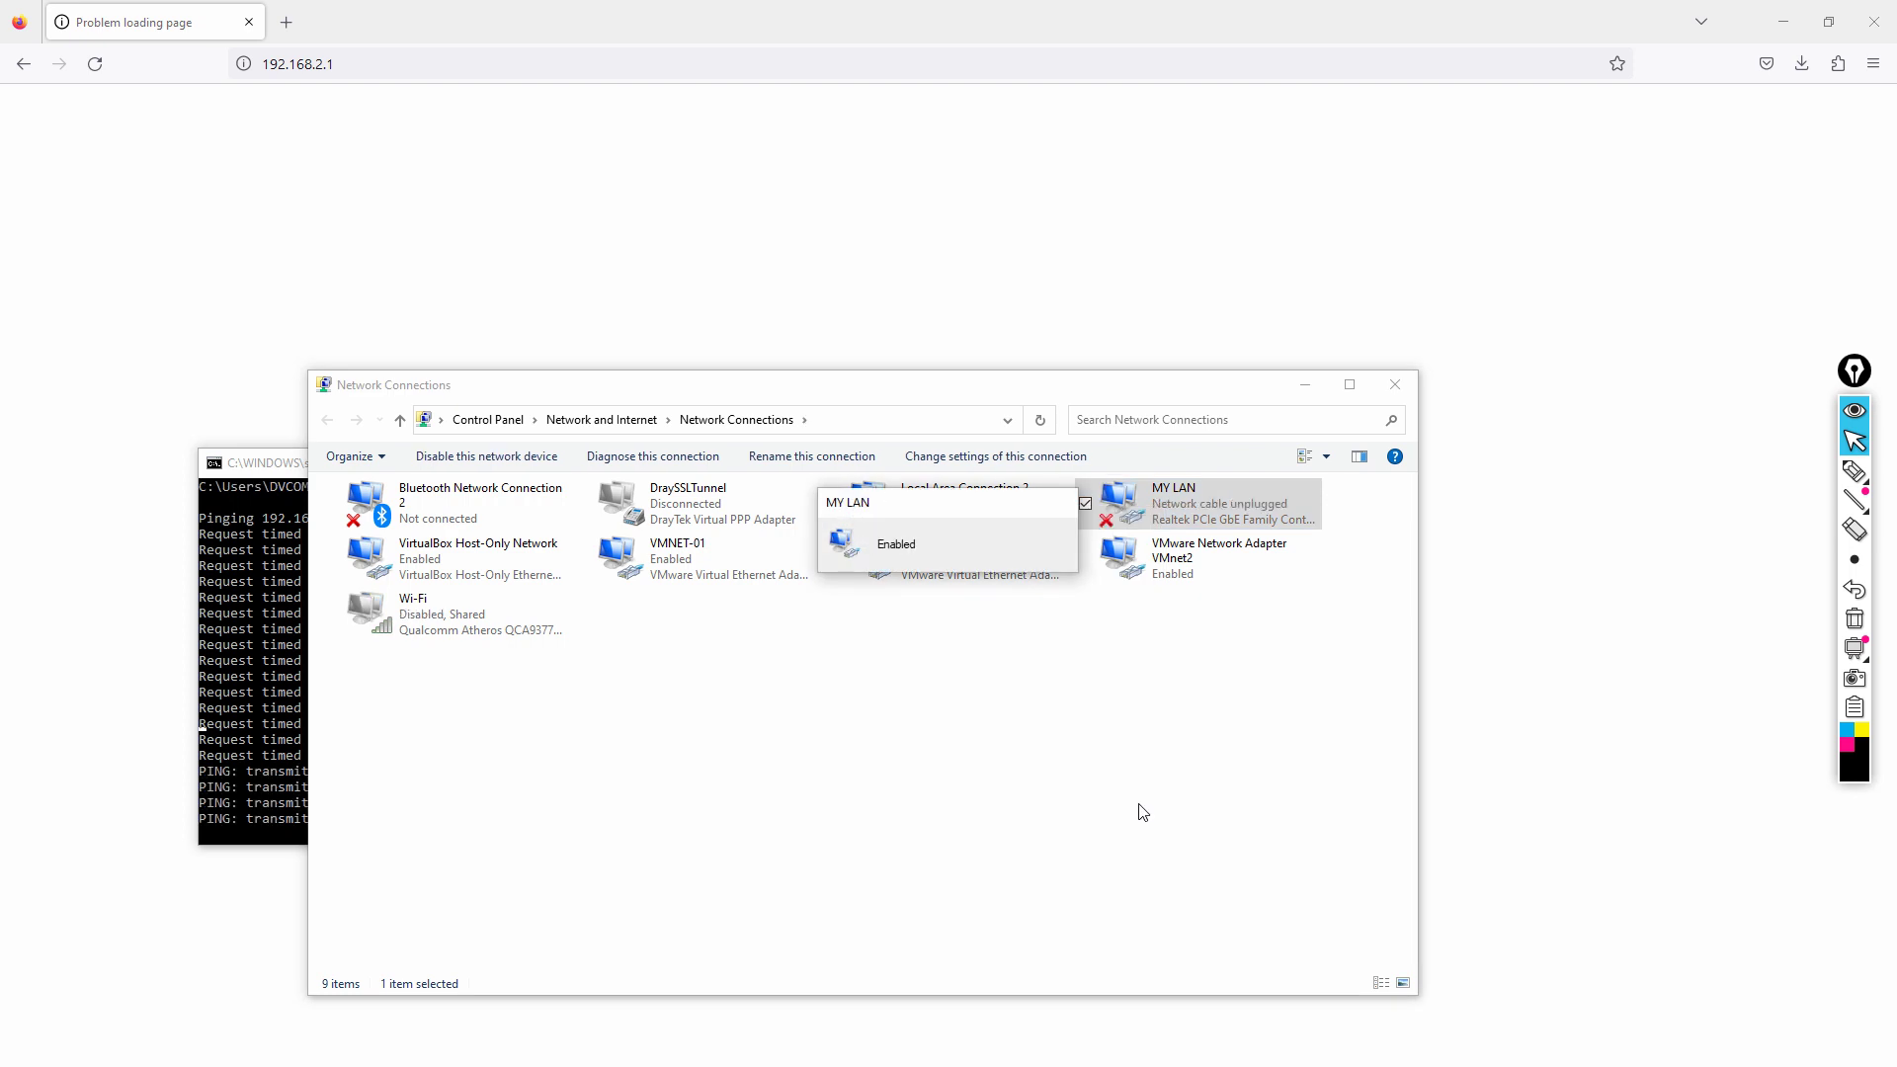
left_click(244, 601)
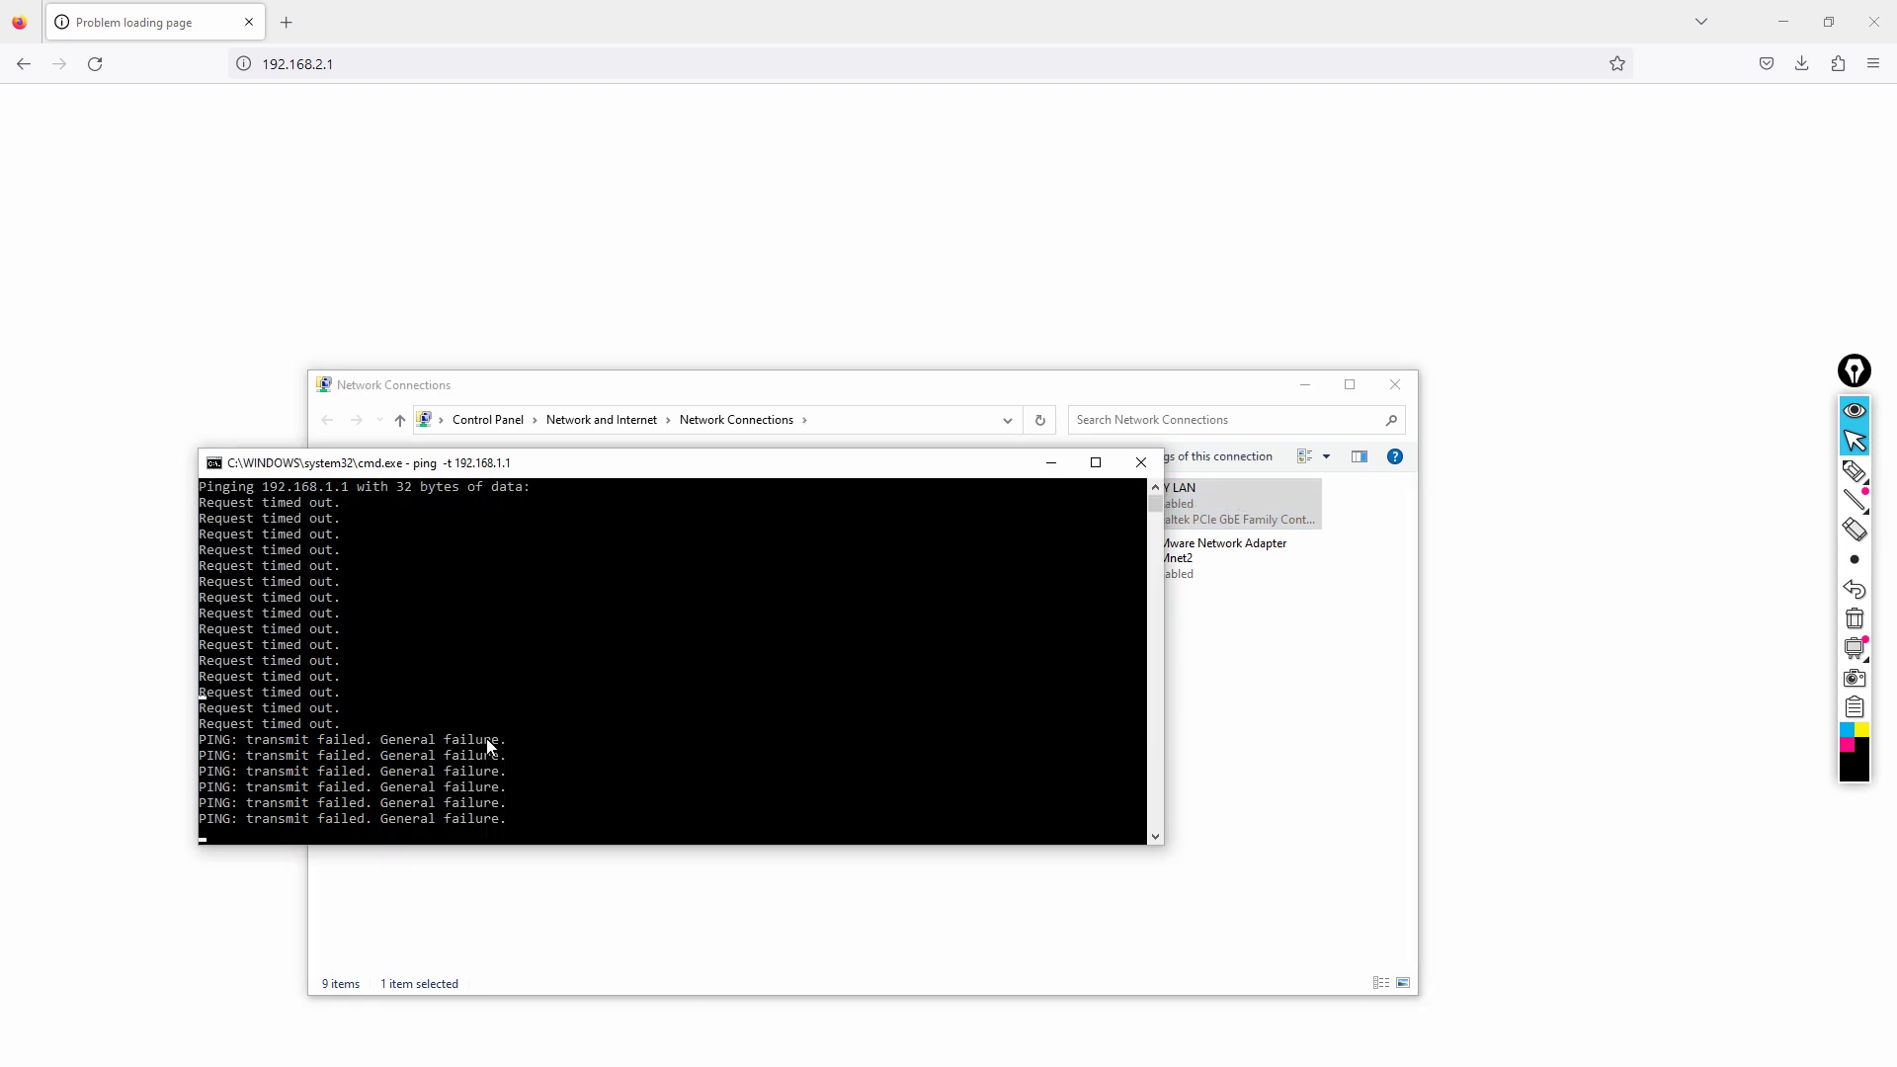
left_click_drag(696, 466, 774, 635)
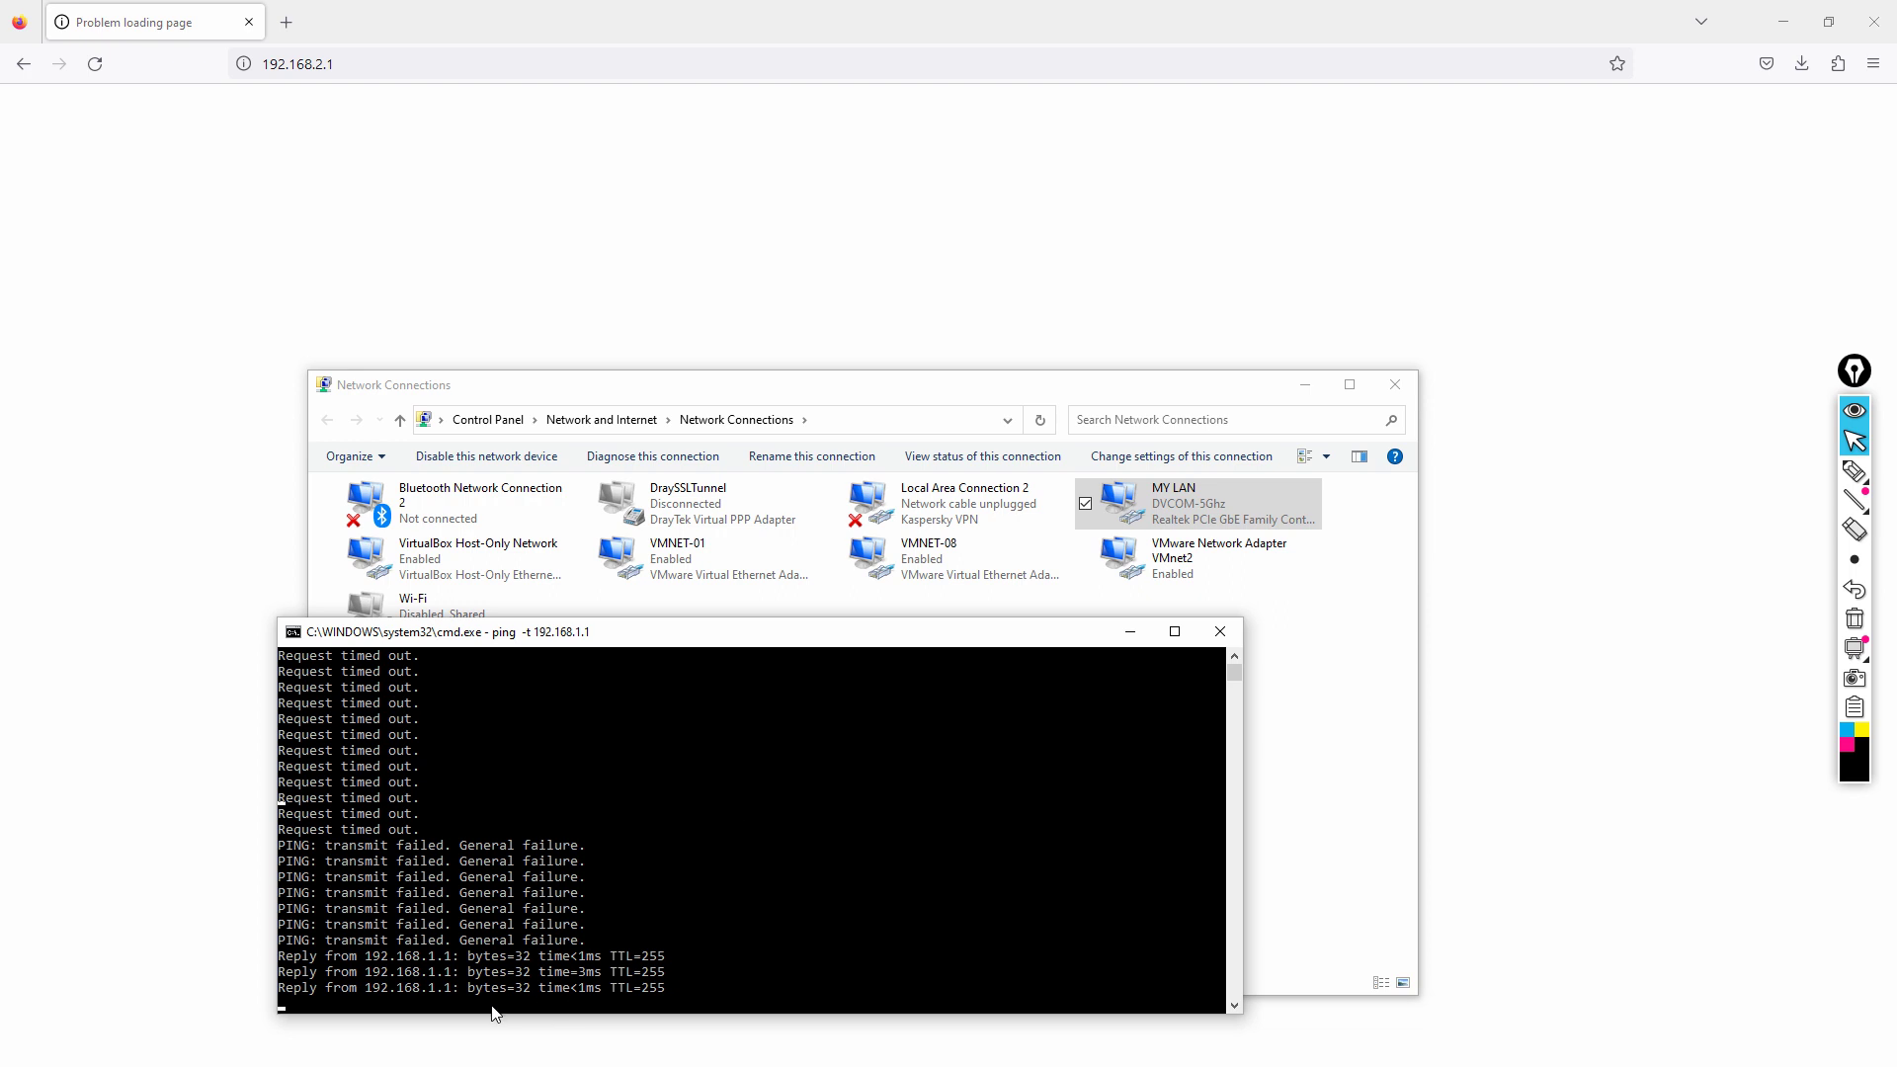
Close the ping console and load 192.168.1.1 in Firefox to reach the Vigor login page.
left_click(1219, 632)
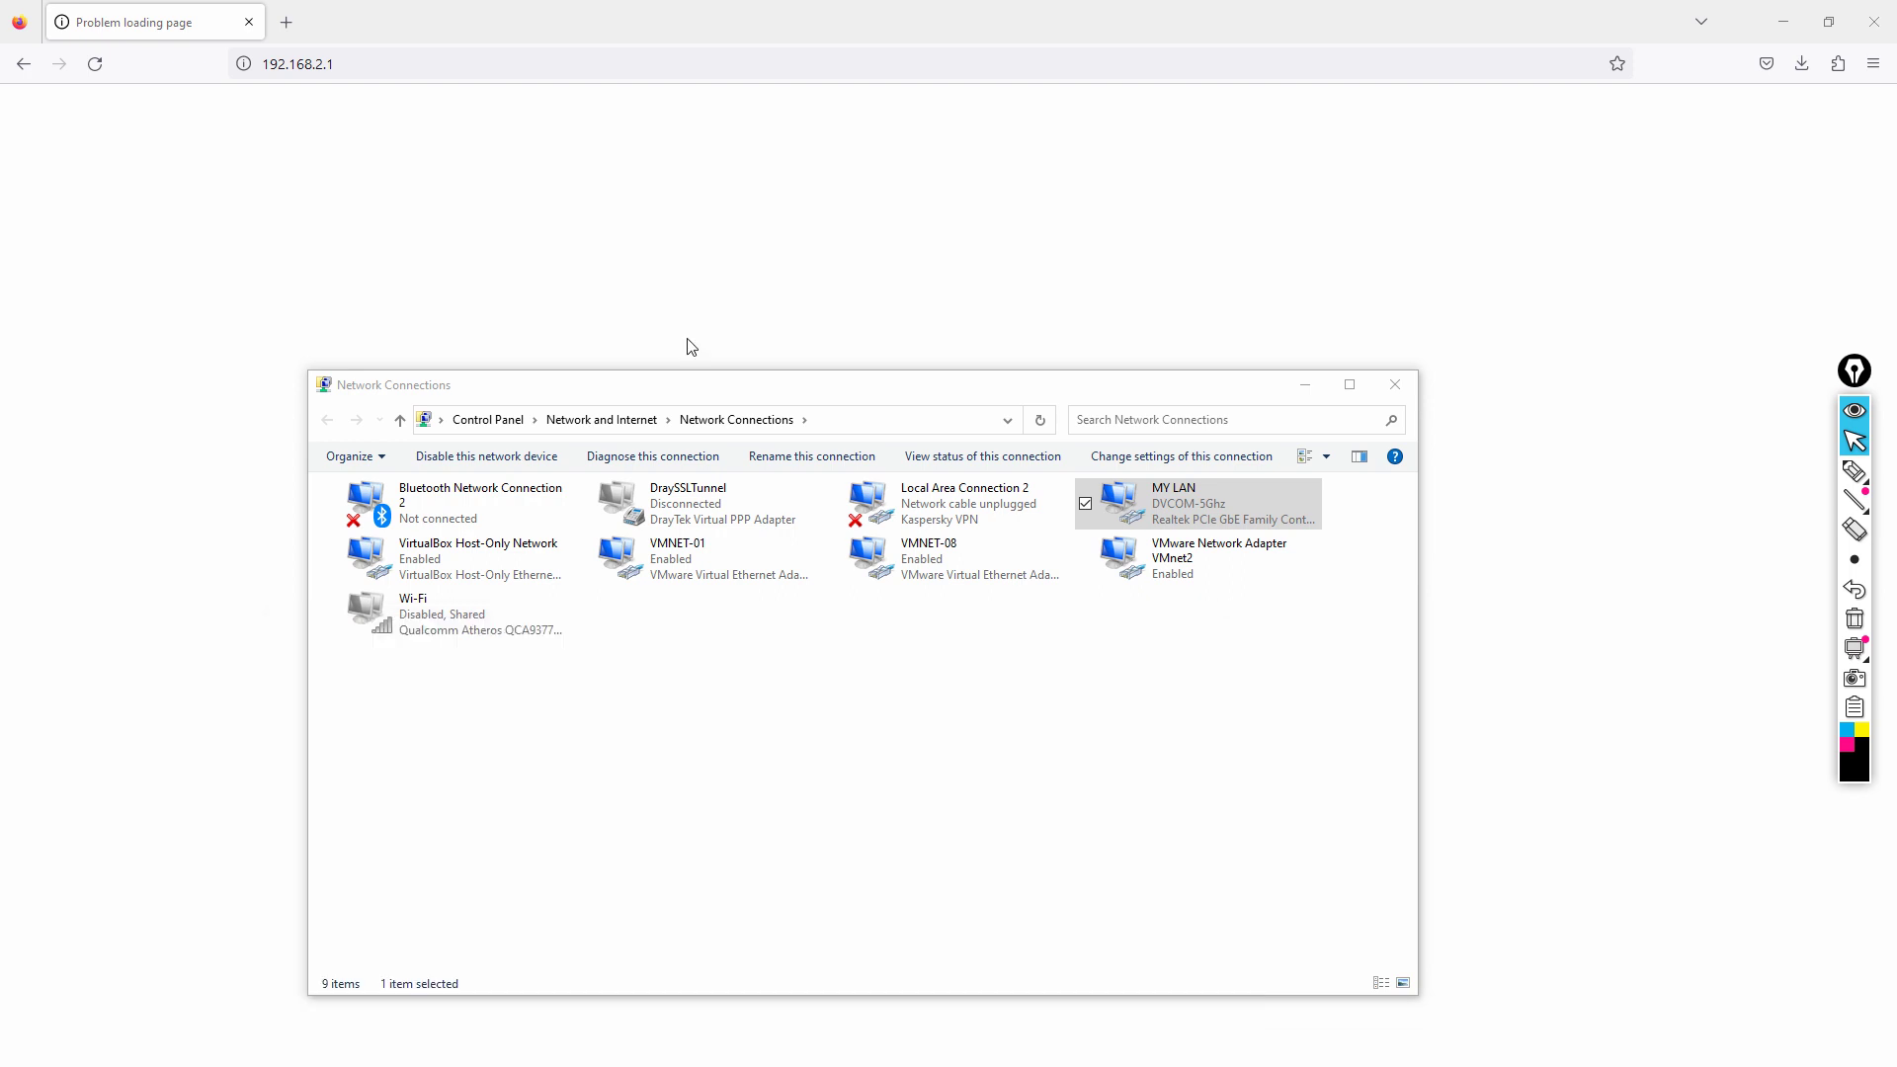
left_click(493, 64)
type("192.168.1.")
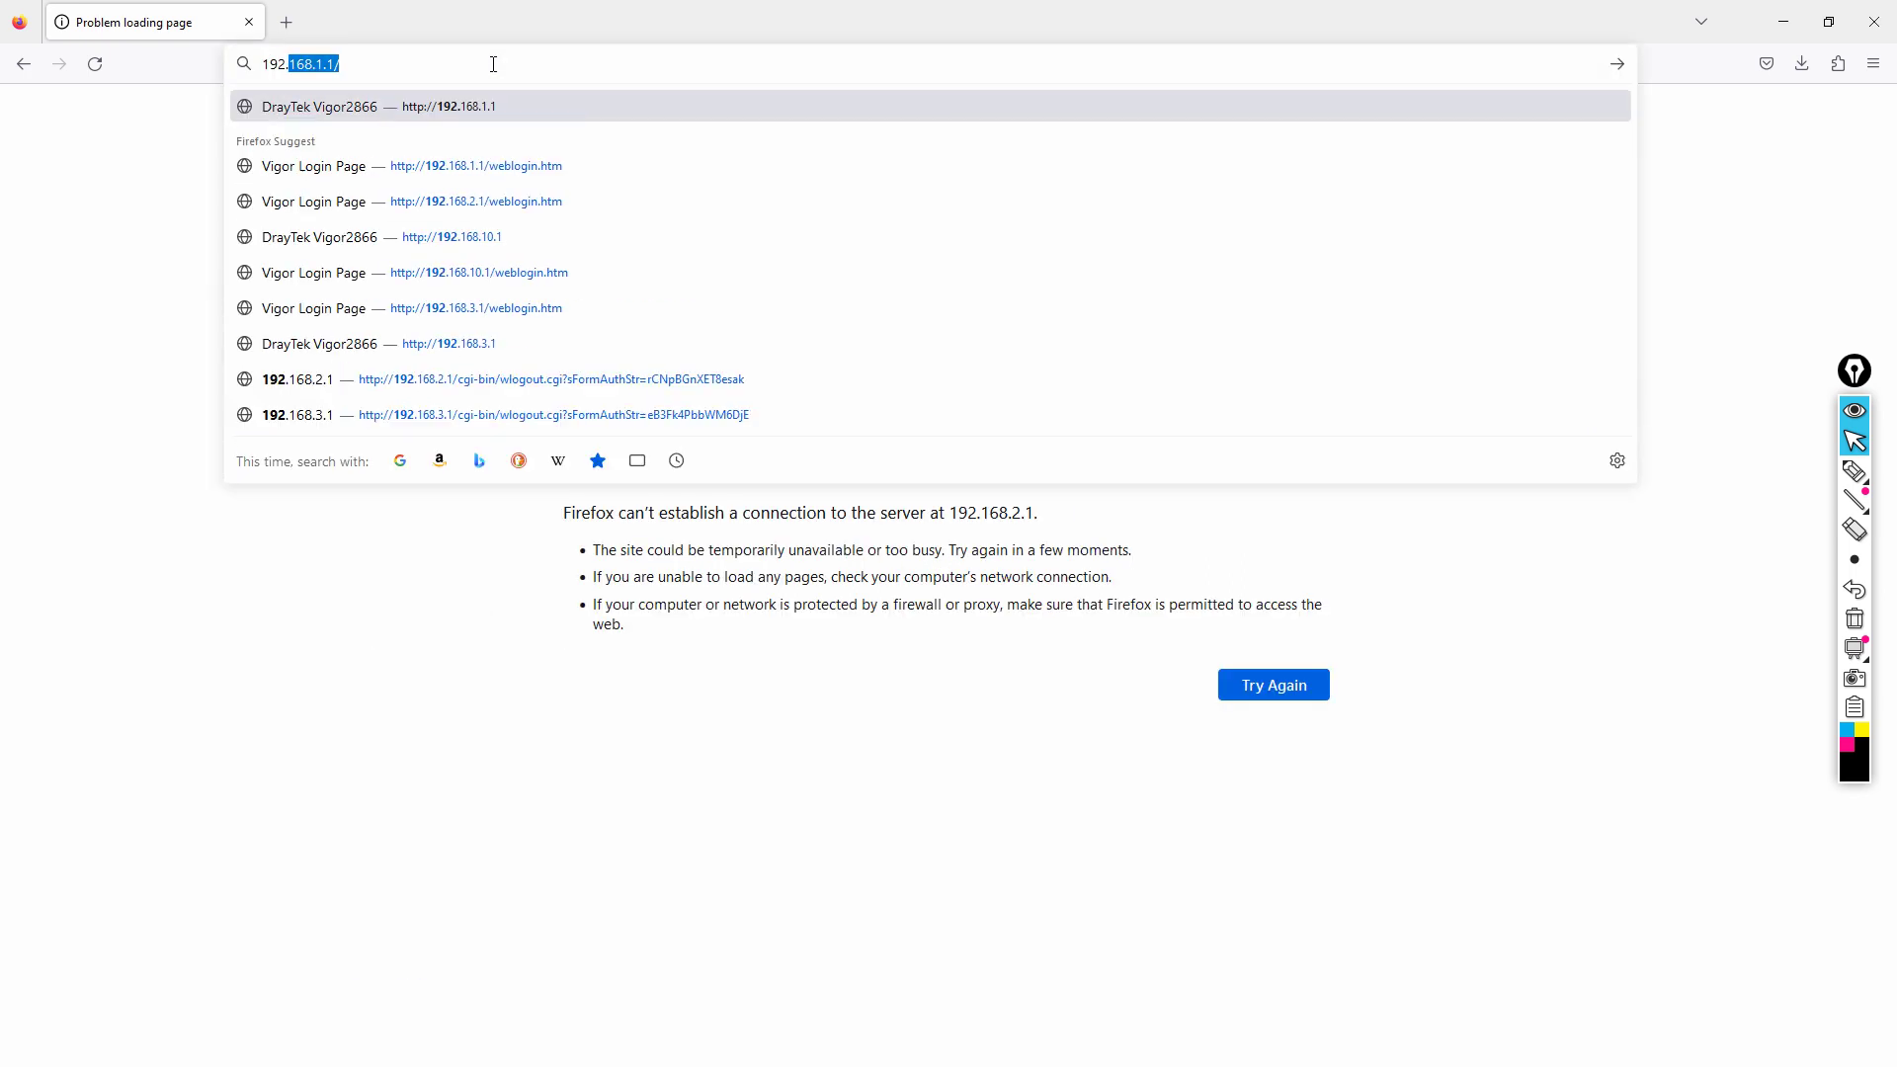
key("Return")
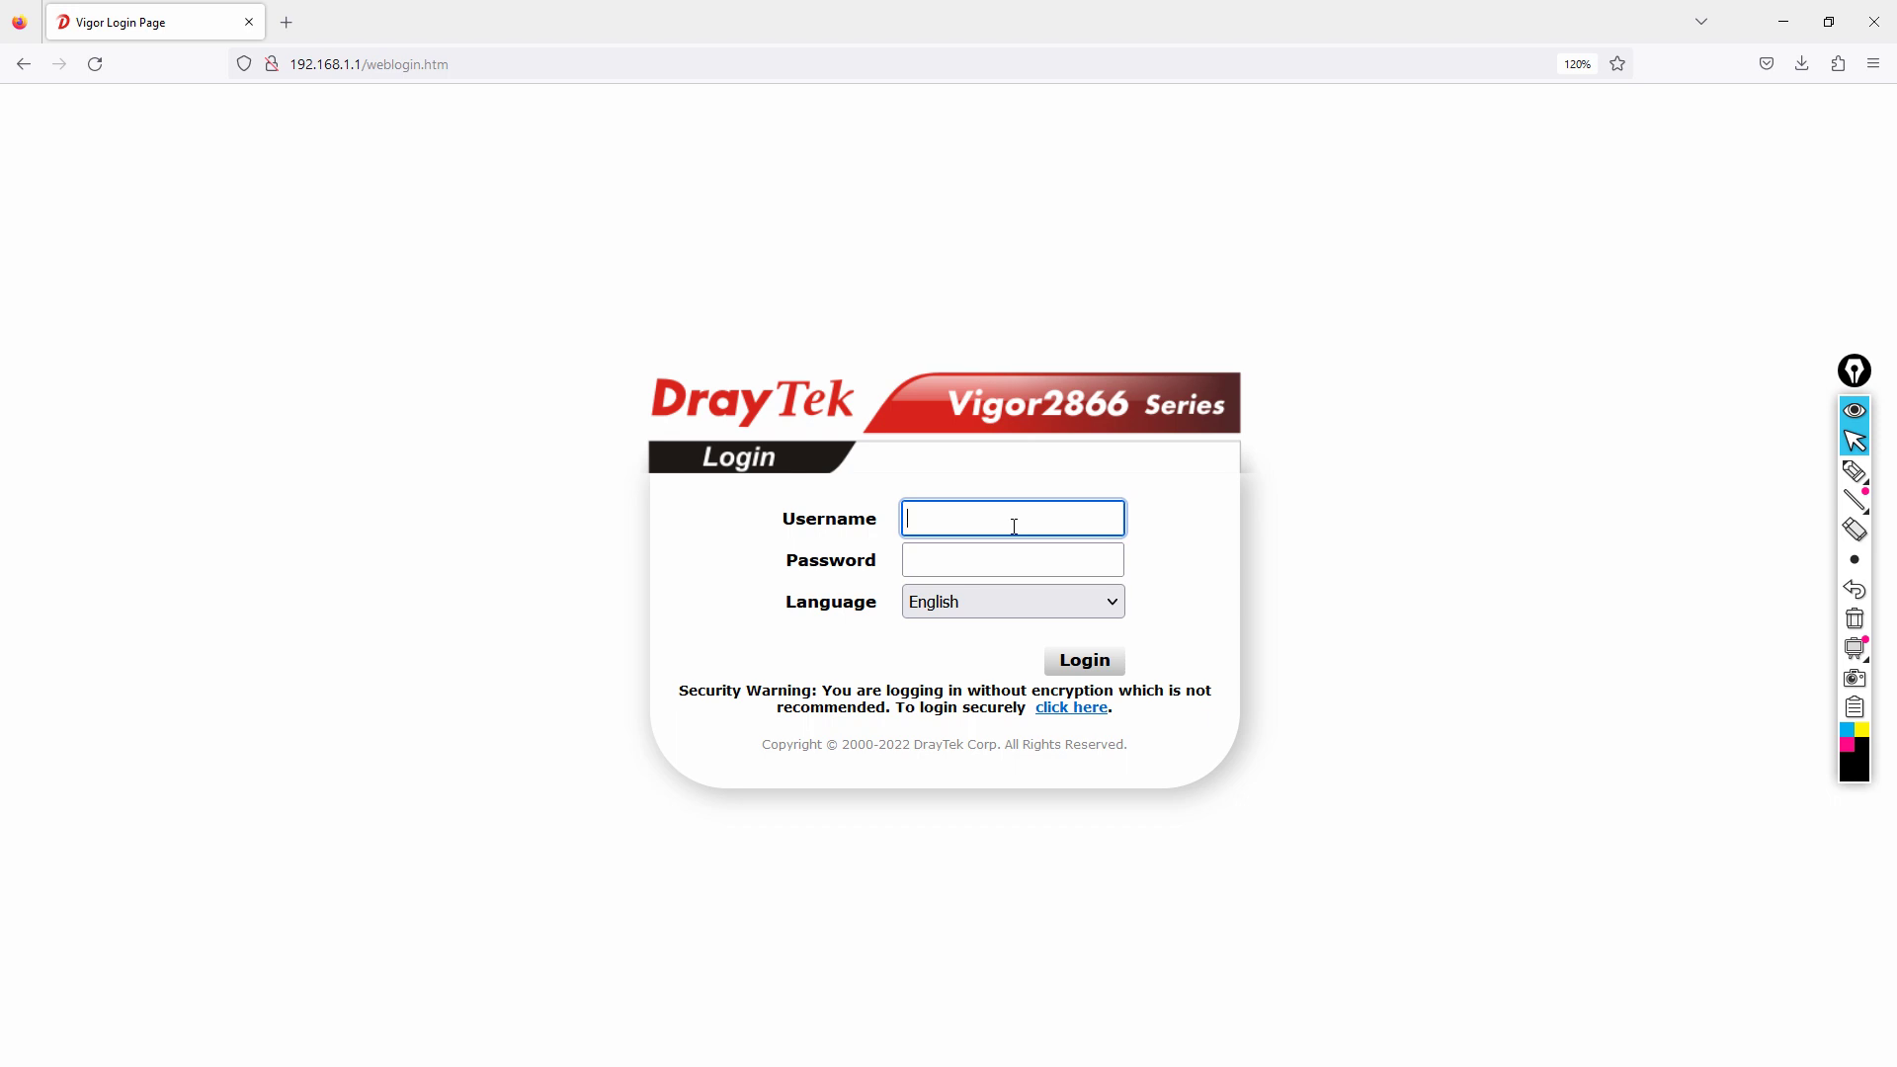
Minimize Firefox and close Network Connections to reveal the topology slide in PowerPoint.
left_click(1781, 19)
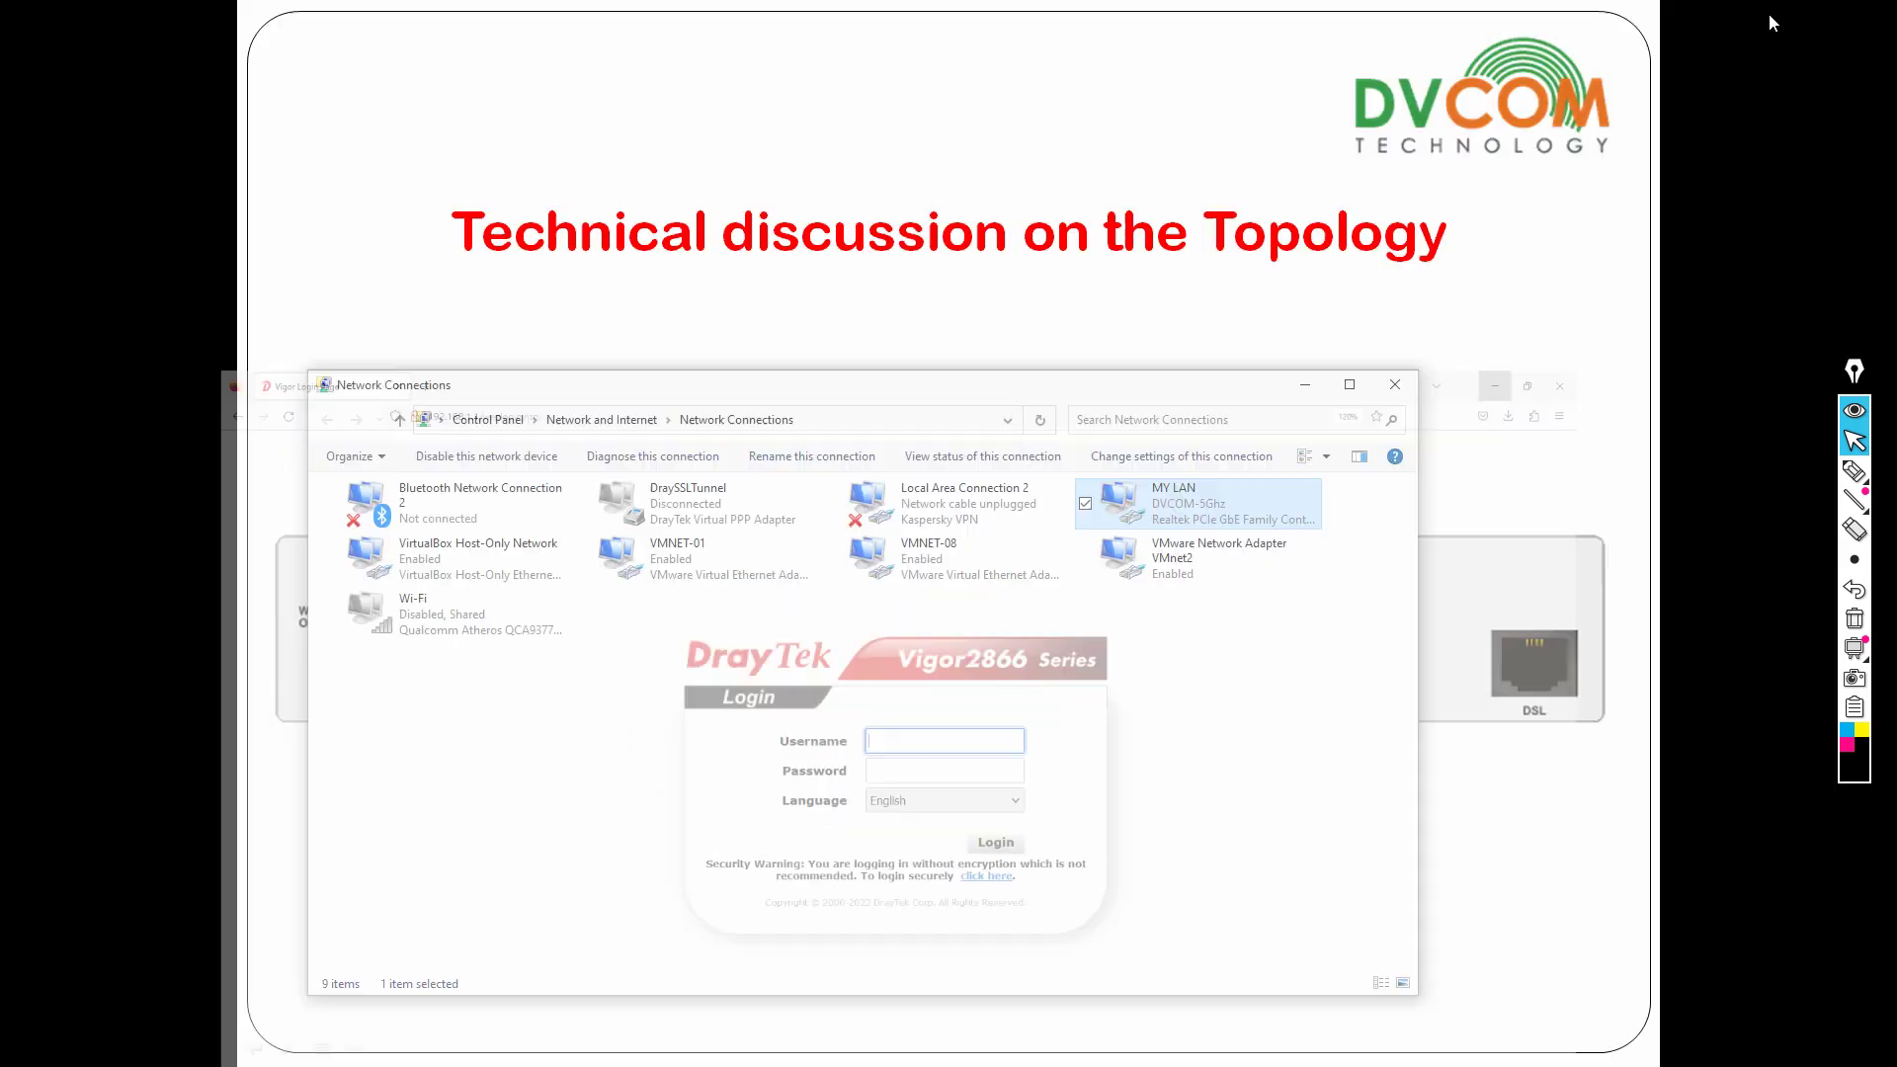
left_click(1394, 385)
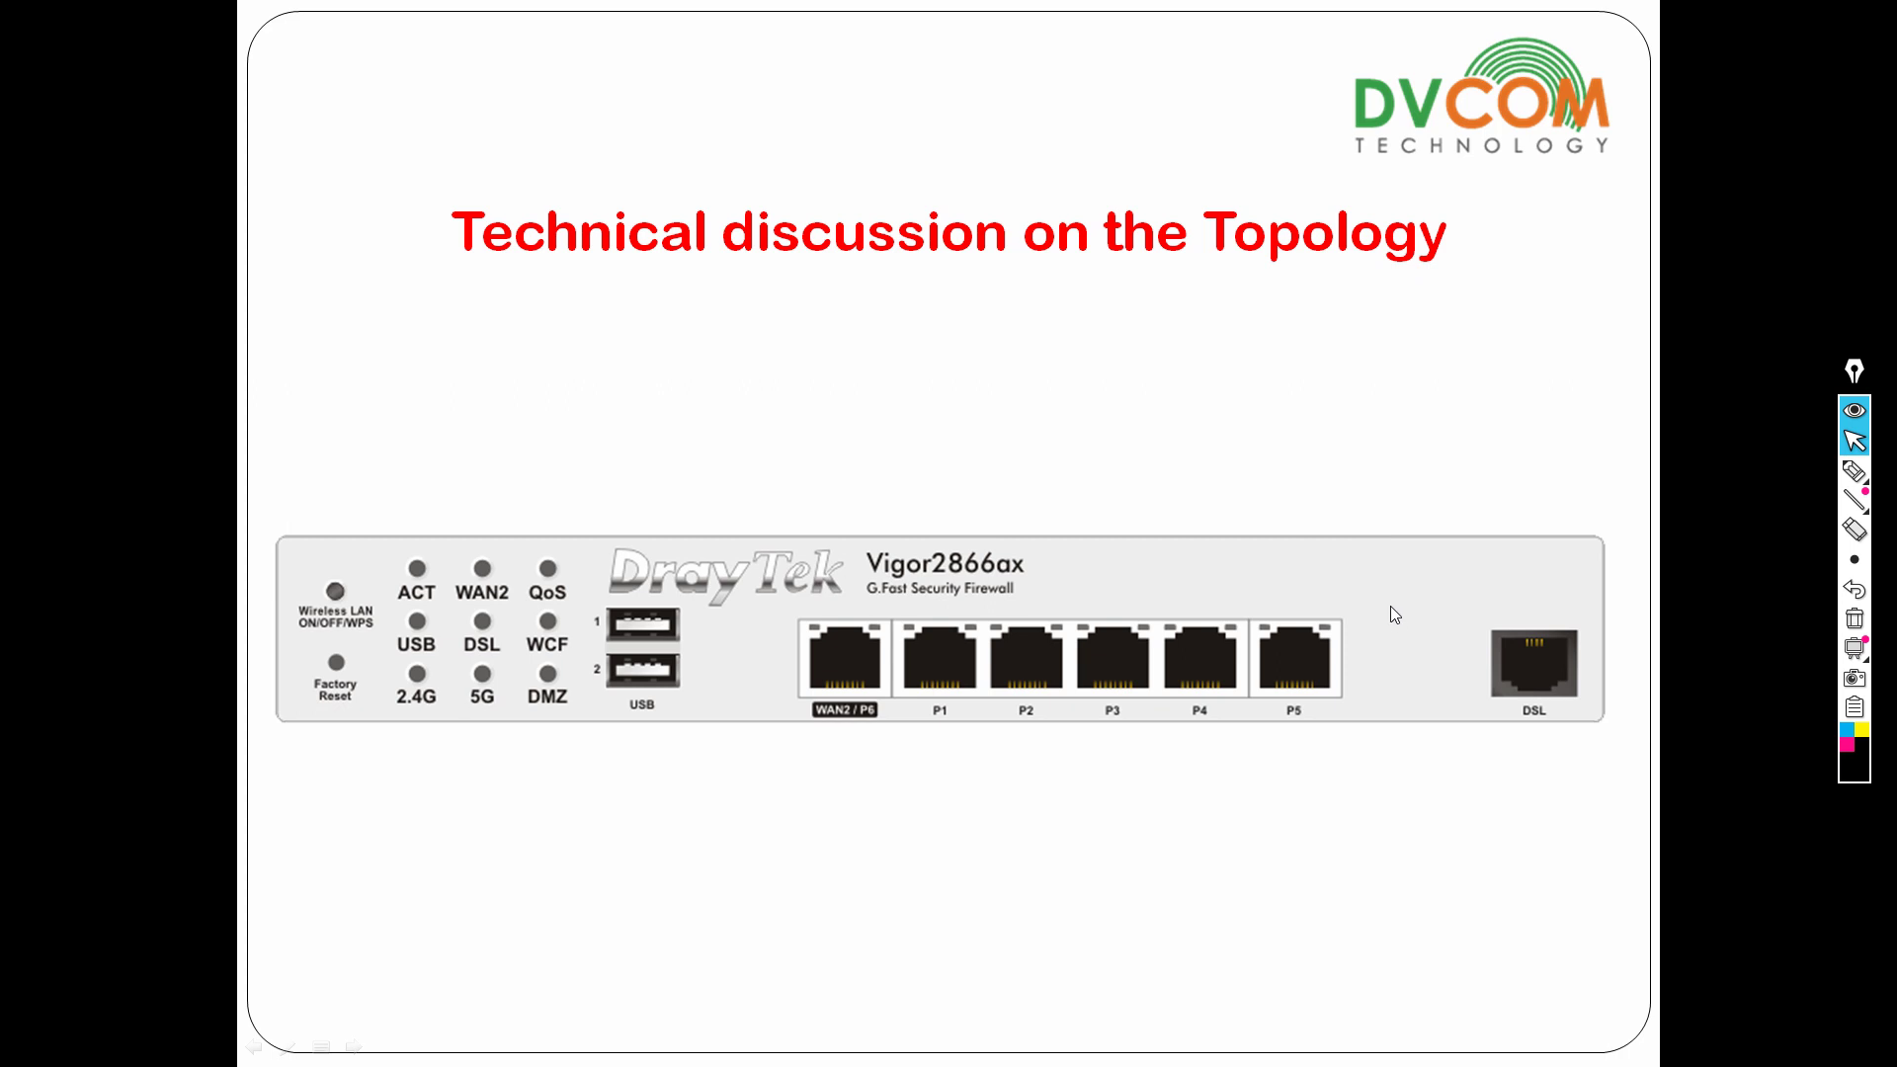